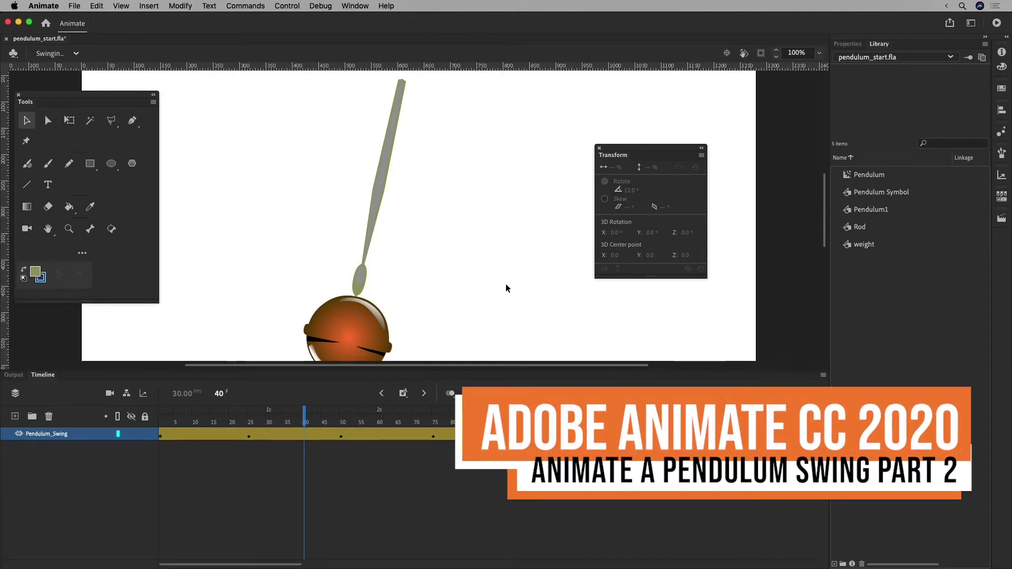
Check the pendulum's pose at the first keyframes of the Pendulum_Swing tween and go back to frame 1
left_click(354, 311)
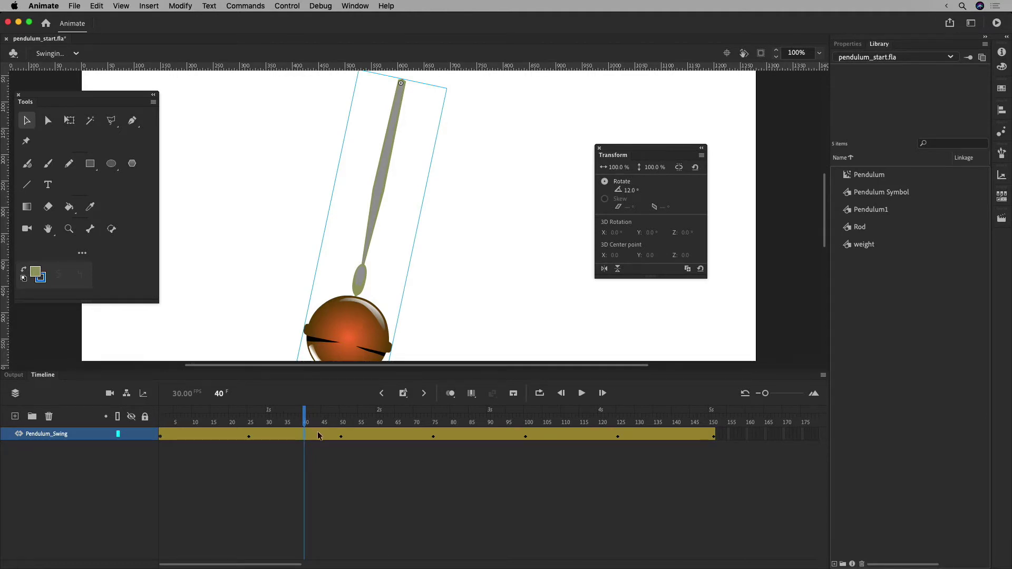
left_click(158, 420)
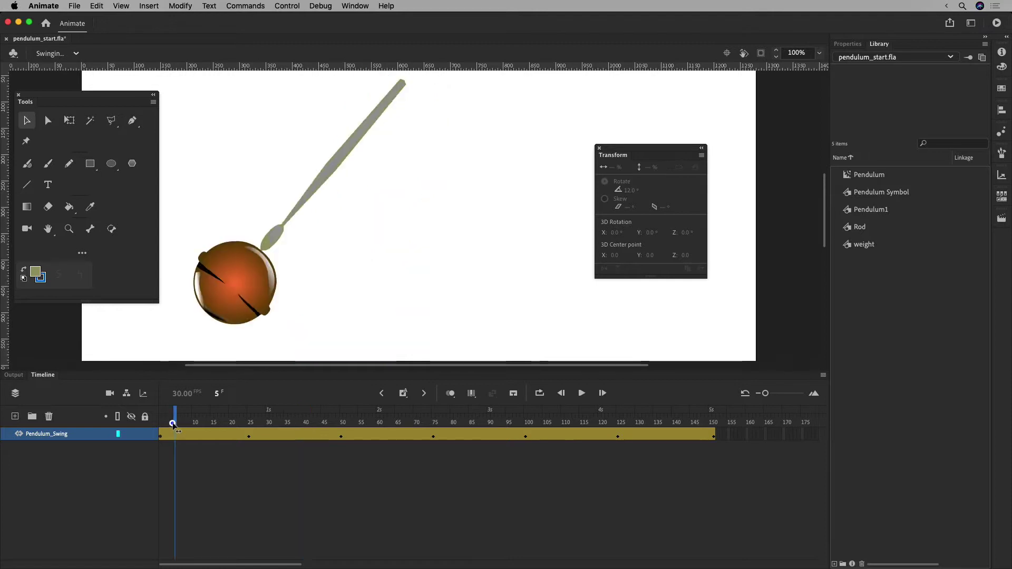
right_click(495, 432)
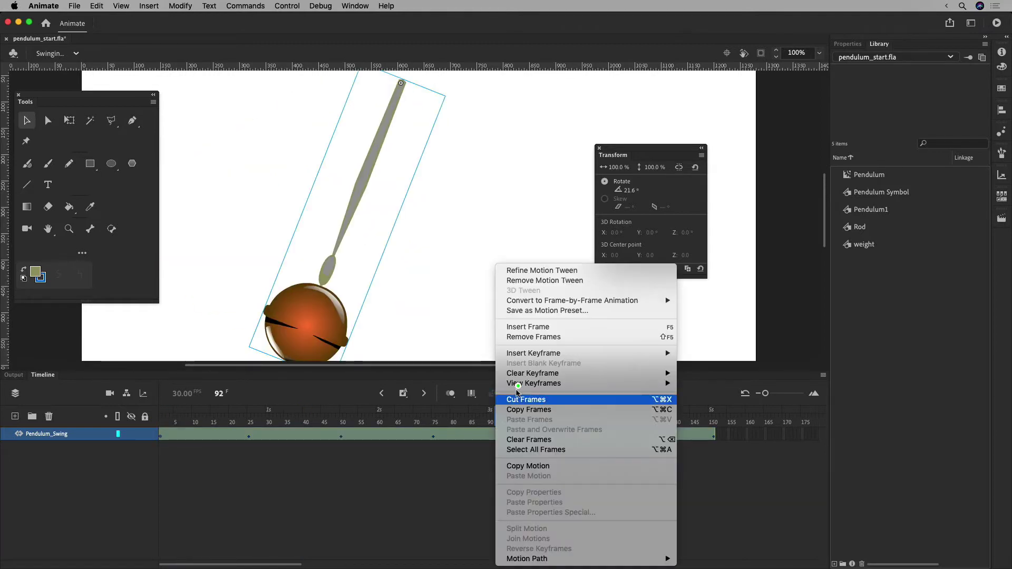
left_click(442, 490)
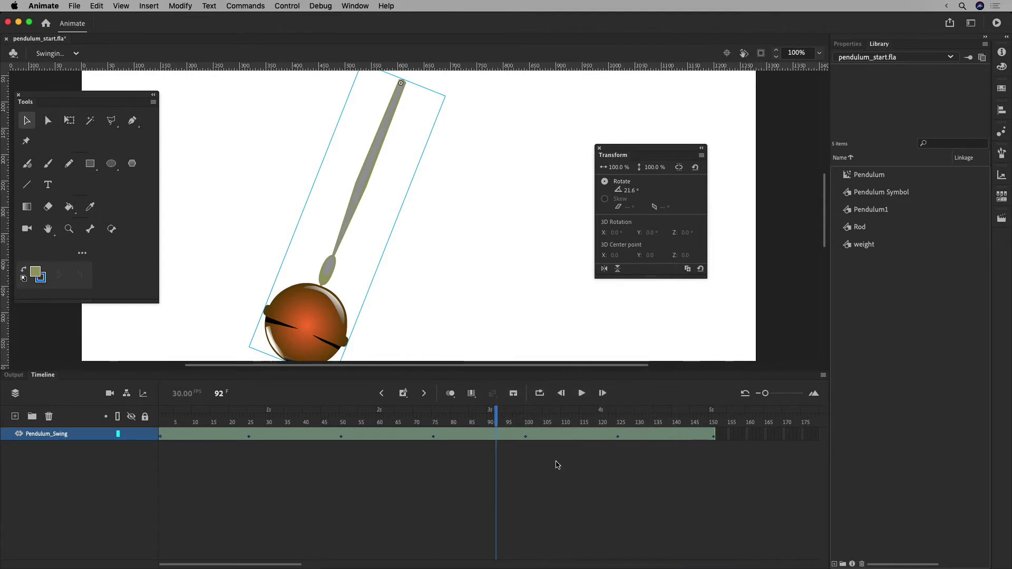
left_click(558, 465)
left_click(162, 436)
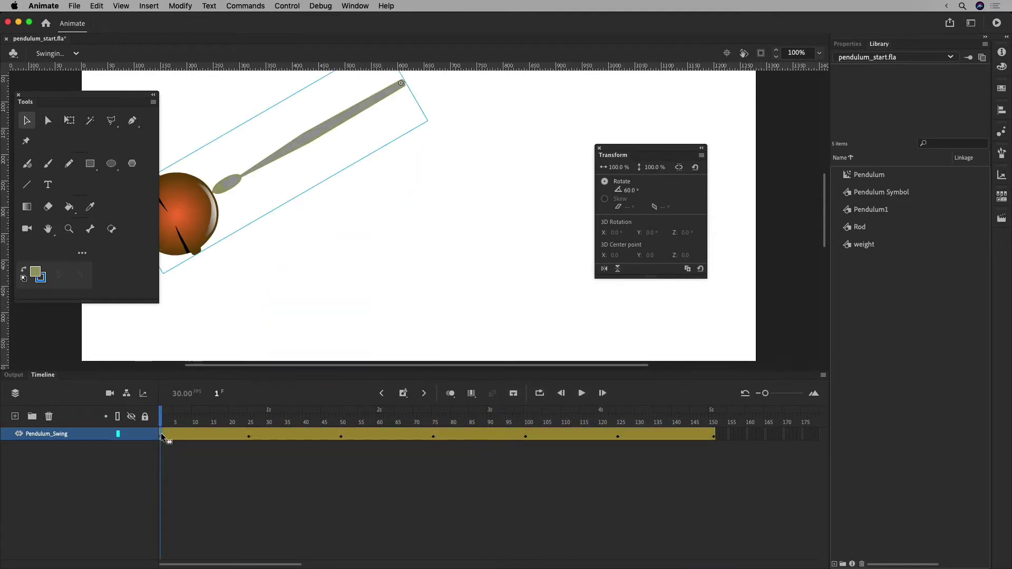
left_click(247, 435)
mouse_move(173, 422)
left_mouse_down()
mouse_move(160, 422)
mouse_move(716, 422)
mouse_move(159, 421)
left_mouse_up()
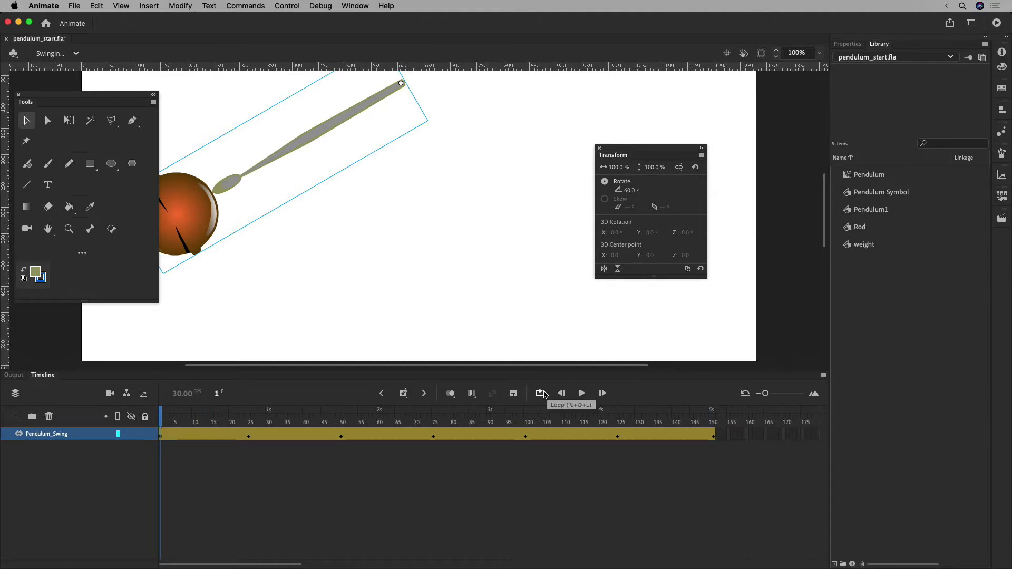
Turn on loop playback with the range covering all 150 frames and preview the pendulum swing
left_click(539, 393)
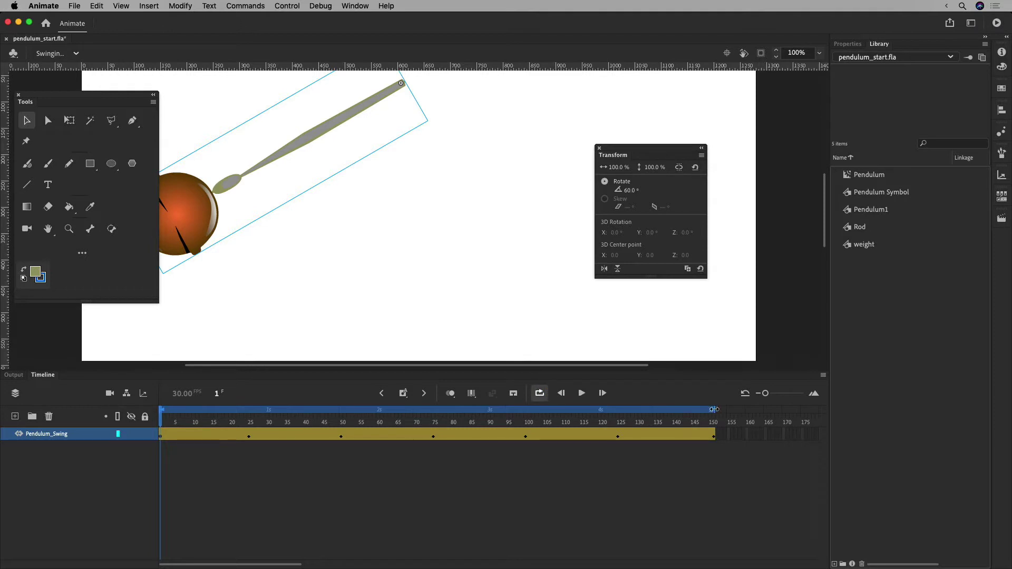
left_click_drag(713, 410, 342, 410)
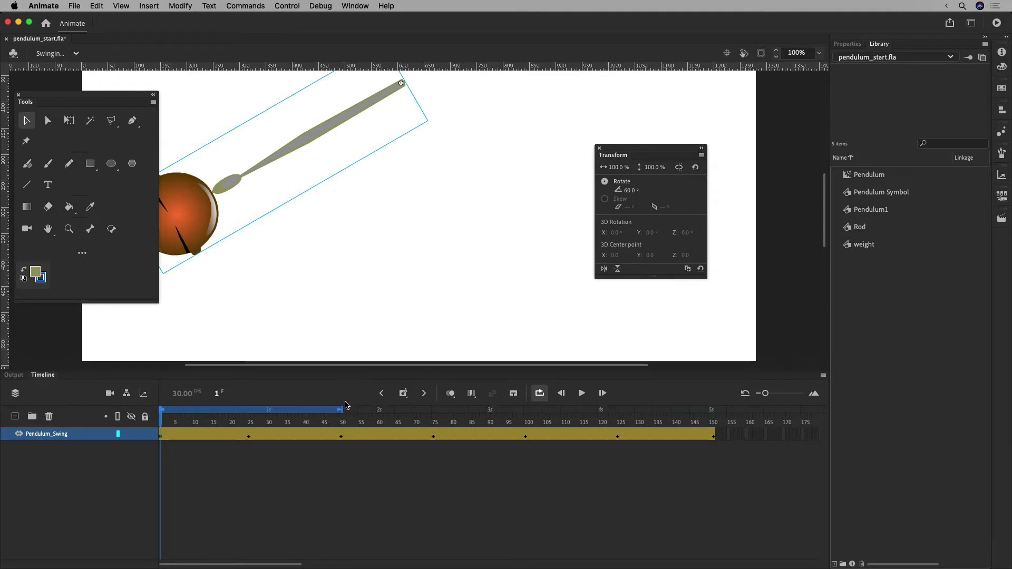
left_click_drag(344, 409, 720, 412)
left_click(581, 394)
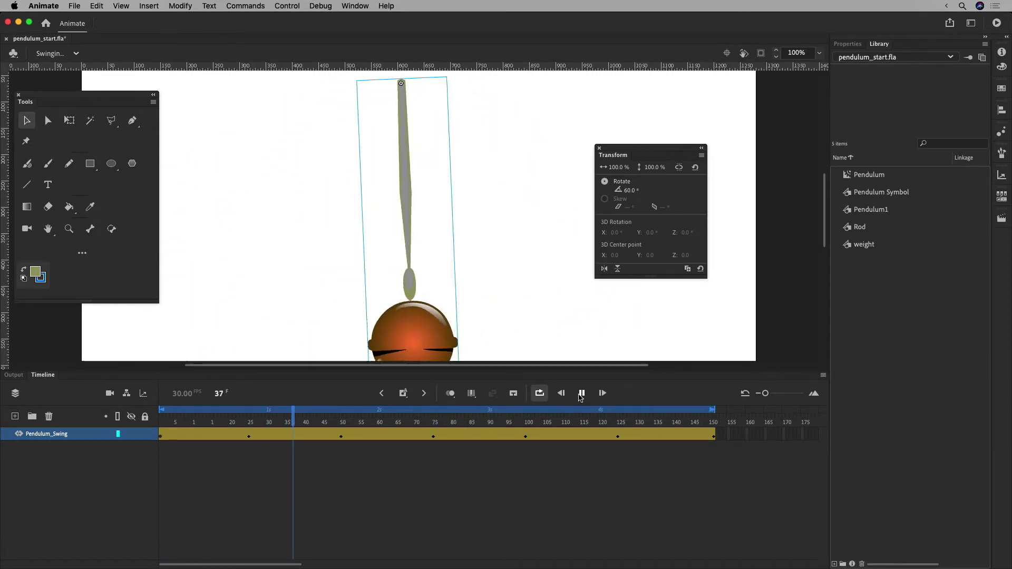
left_click(581, 393)
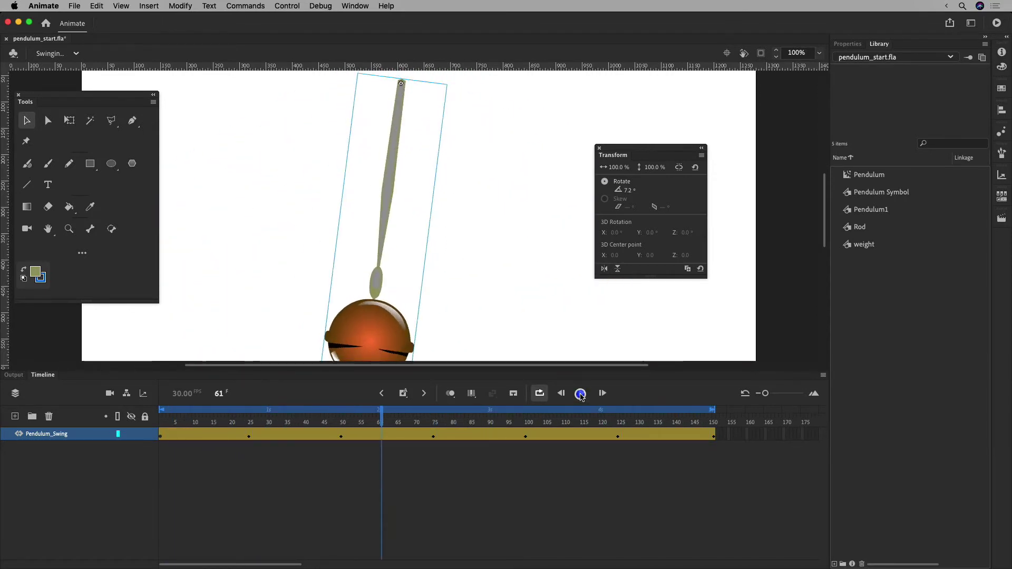
Scrub through the swing around the frame 25 and frame 50 keyframes and replay the looped animation
left_click(382, 425)
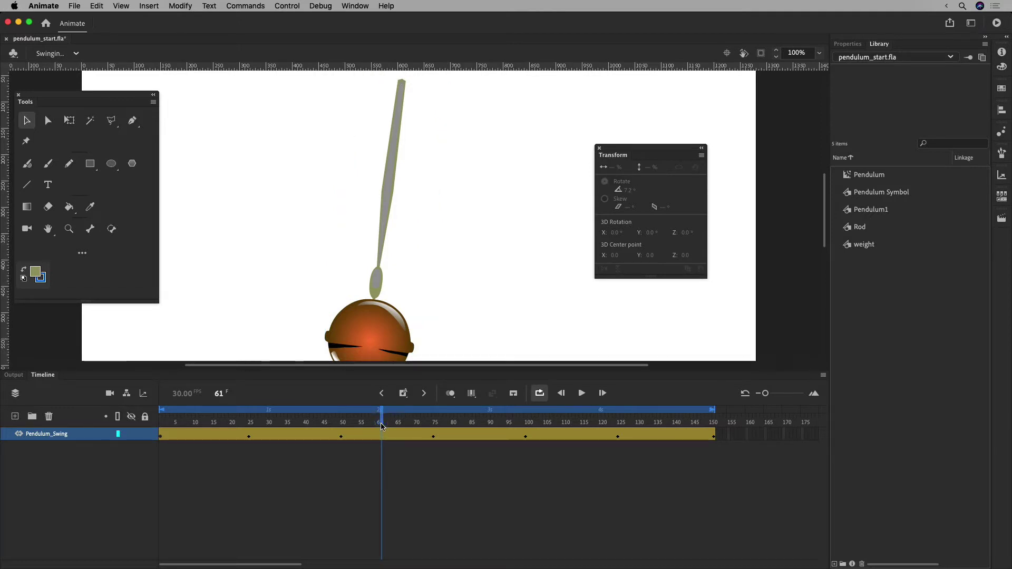
left_click_drag(382, 419, 250, 413)
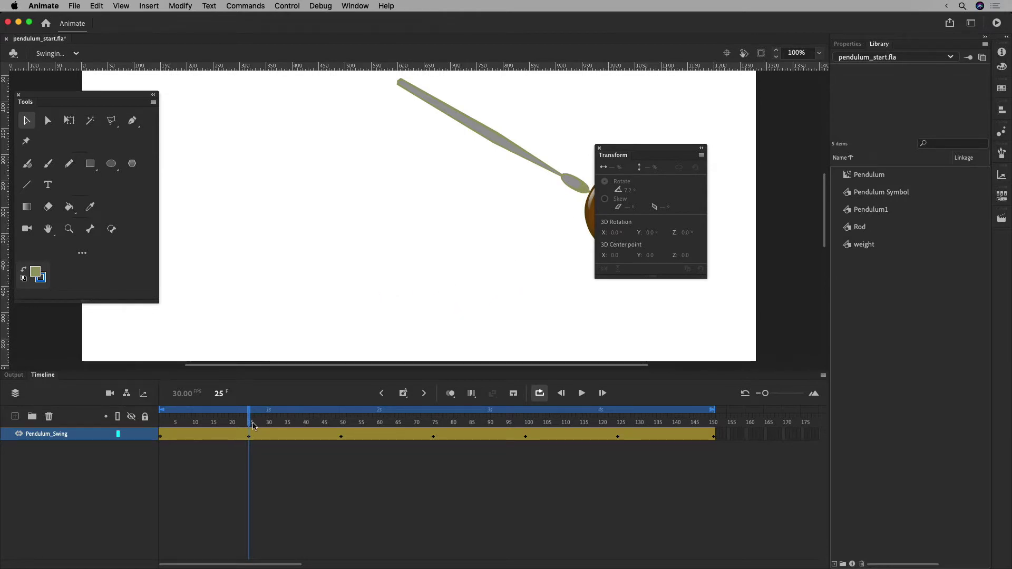
mouse_move(253, 426)
left_mouse_down()
mouse_move(189, 426)
mouse_move(253, 431)
mouse_move(236, 425)
mouse_move(255, 422)
mouse_move(231, 423)
mouse_move(253, 425)
mouse_move(243, 426)
left_mouse_up()
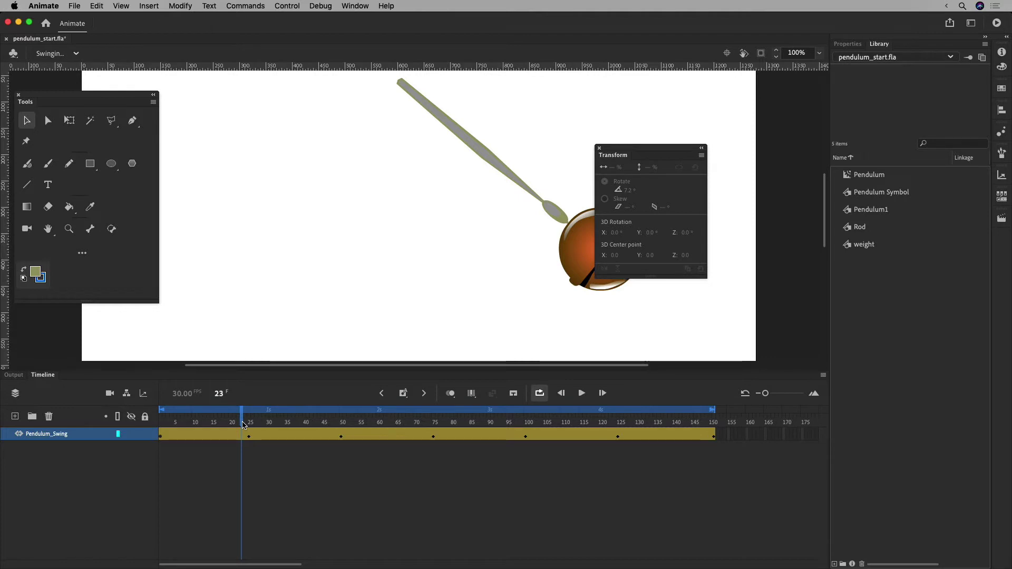
mouse_move(242, 425)
left_mouse_down()
mouse_move(235, 420)
mouse_move(247, 426)
left_mouse_up()
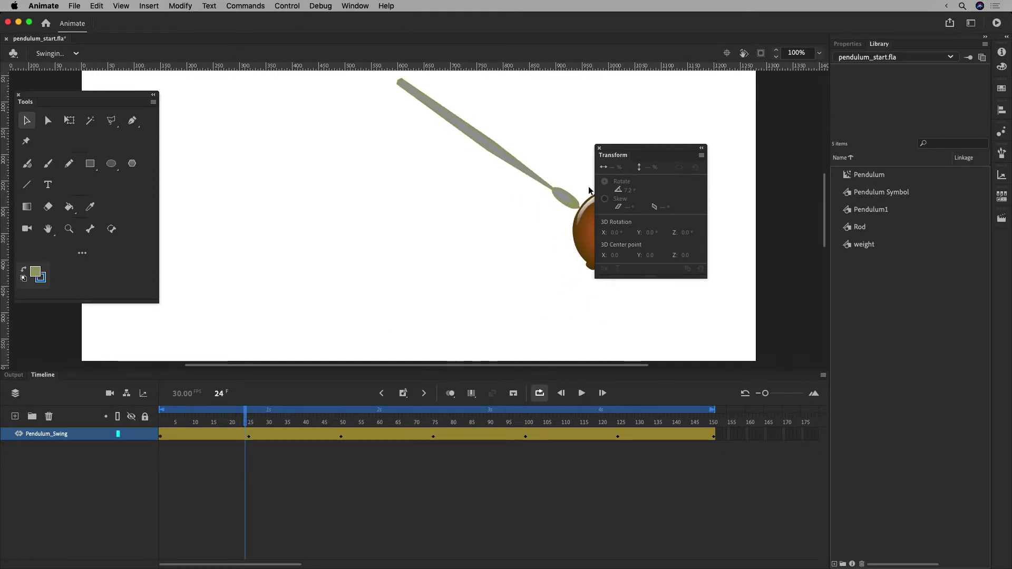
left_click_drag(246, 422, 342, 417)
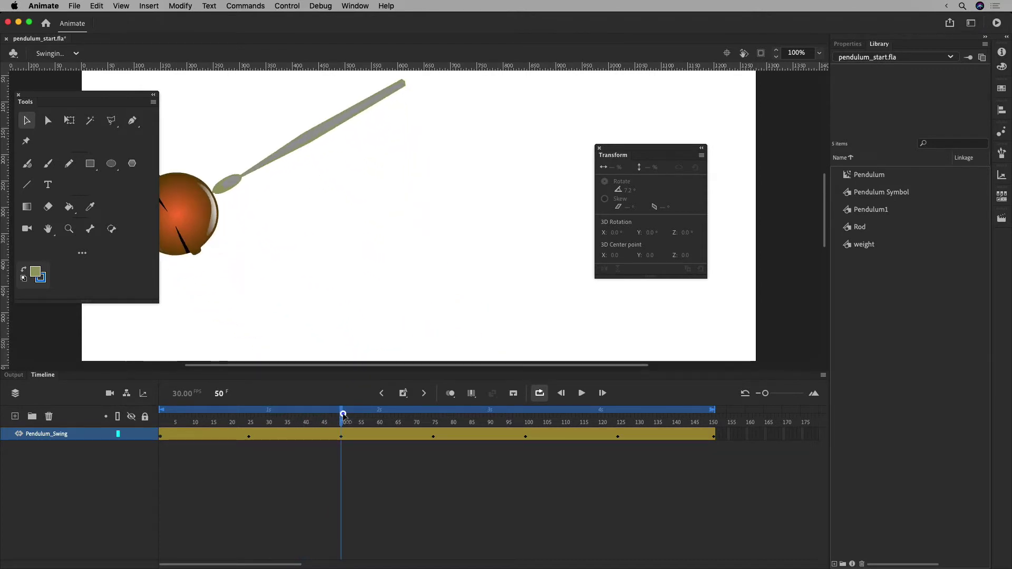
left_click(578, 397)
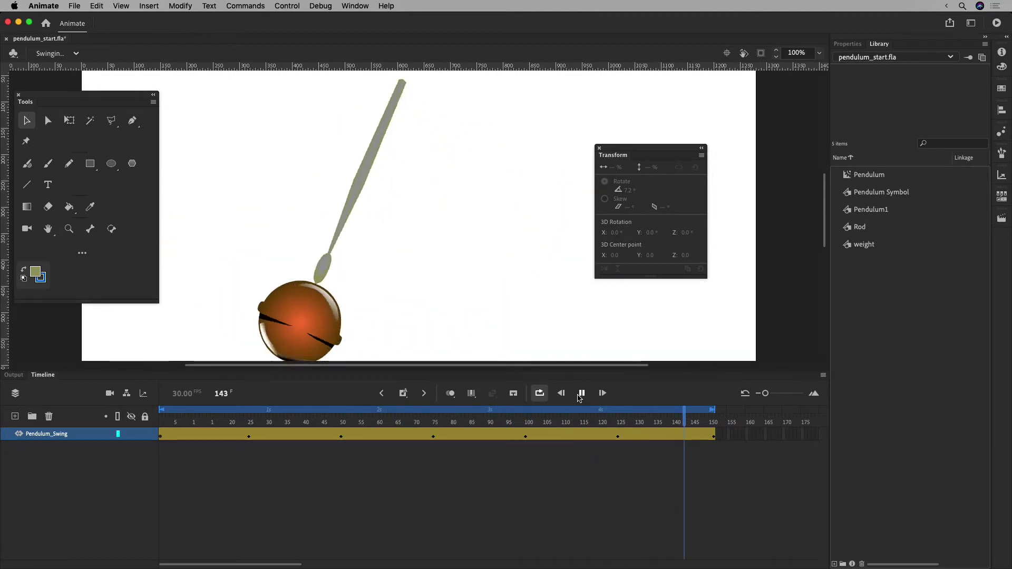
left_click(582, 394)
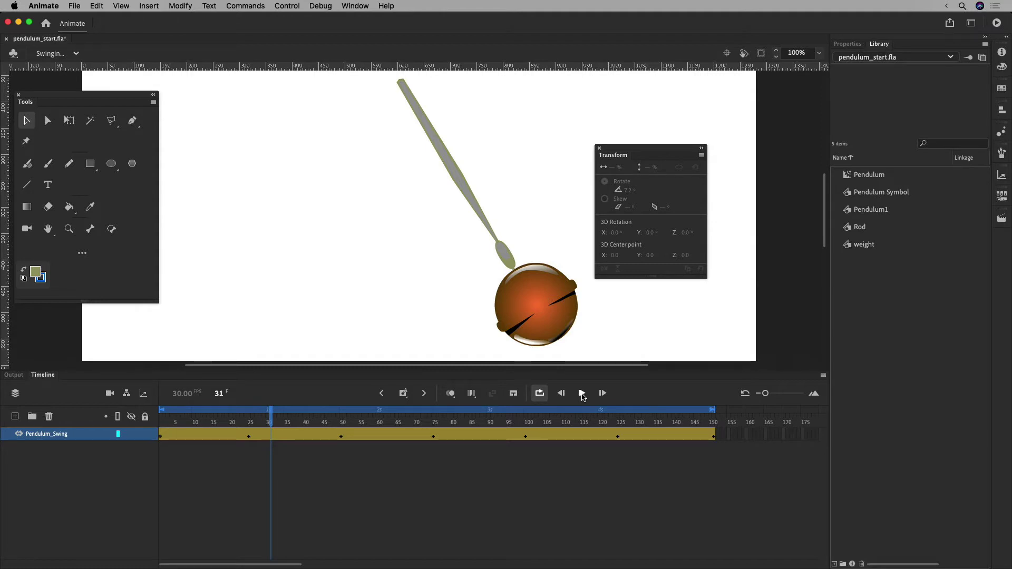
Open the motion editor graph for the Pendulum_Swing tween and inspect the rotation keyframes at frames 1, 25 and 50
double_click(292, 433)
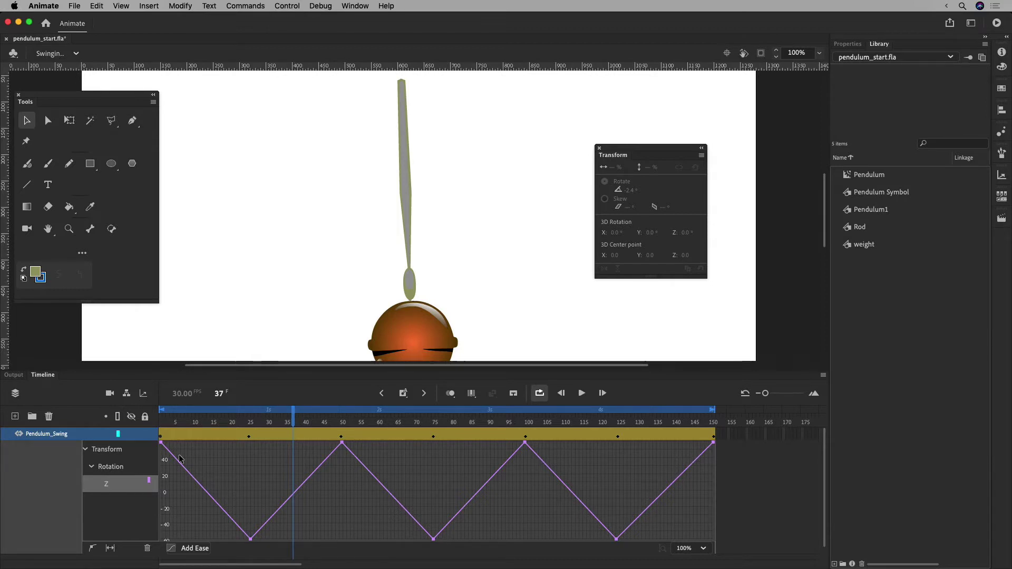
left_click(161, 443)
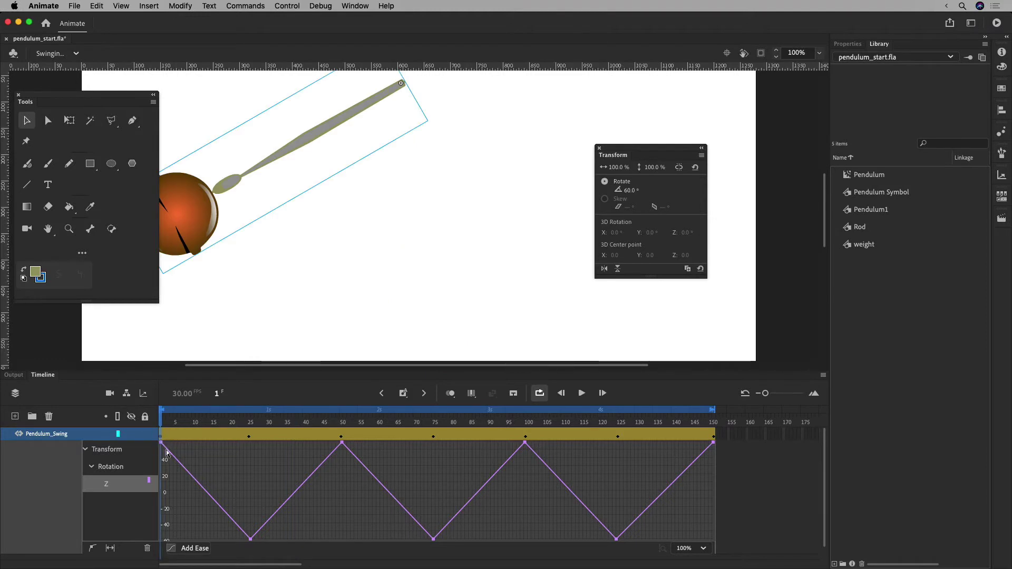
left_click(250, 433)
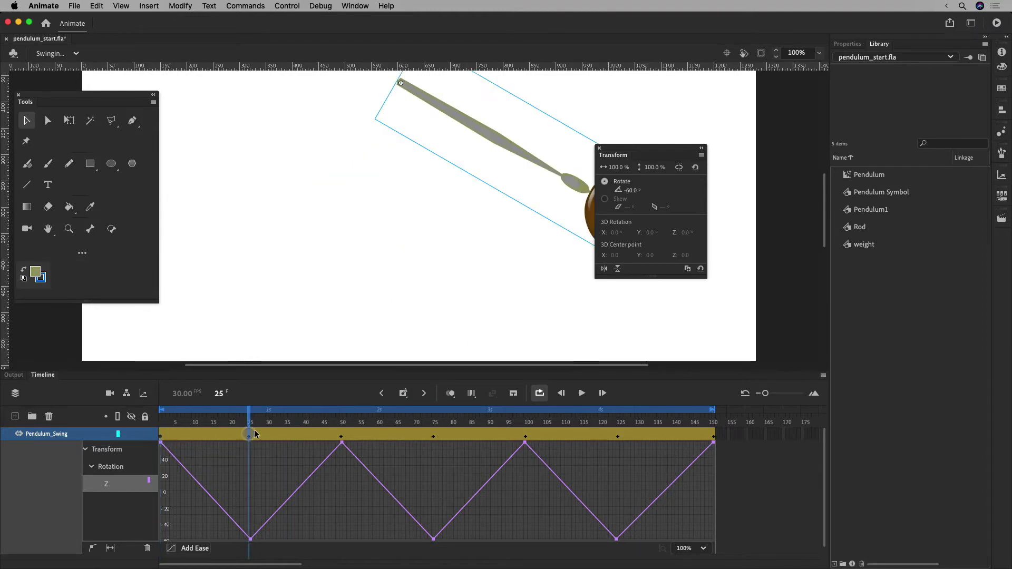
left_click(341, 435)
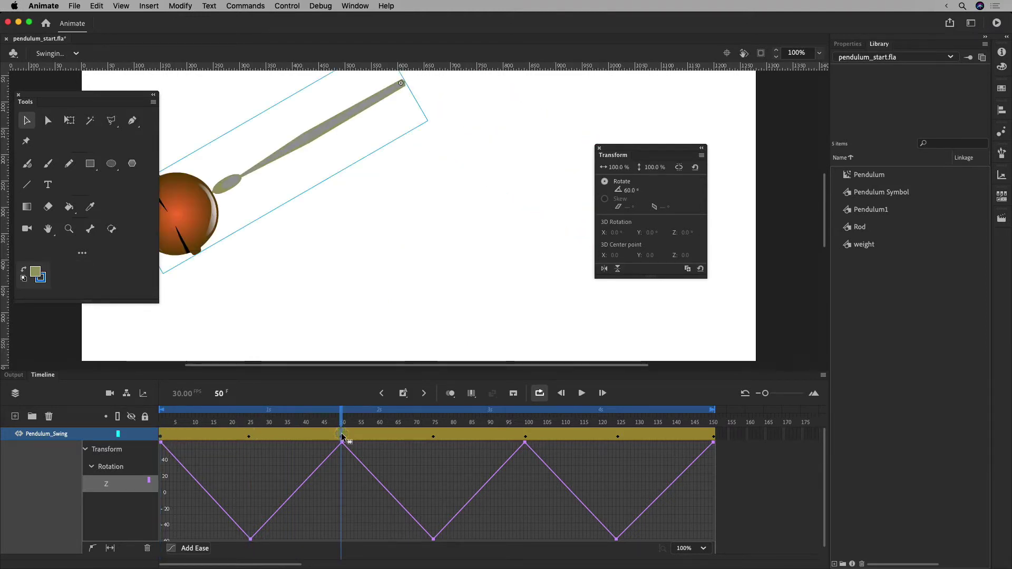
mouse_move(343, 446)
left_mouse_down()
mouse_move(327, 443)
mouse_move(340, 446)
left_mouse_up()
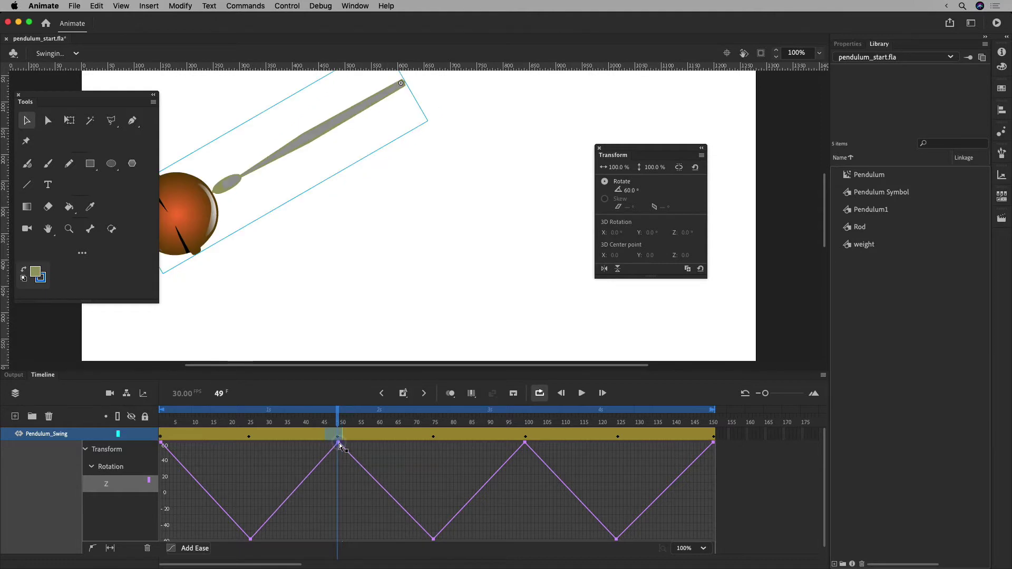
key("super+z")
key("super+z")
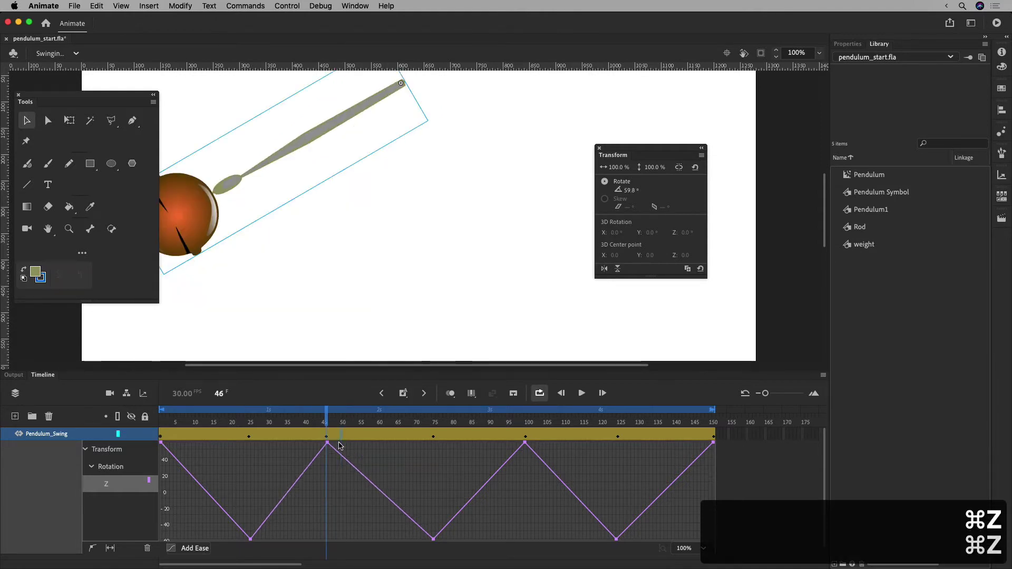
key("super+z")
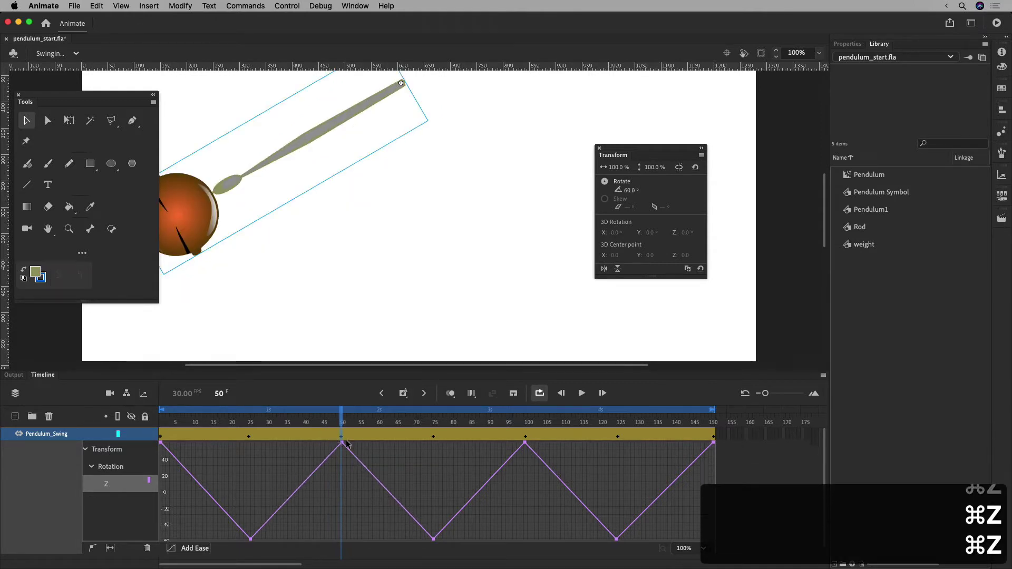
Go to the frame 50 keyframe and place the Transform panel as a floating panel over the stage, away from the pendulum
left_click(537, 457)
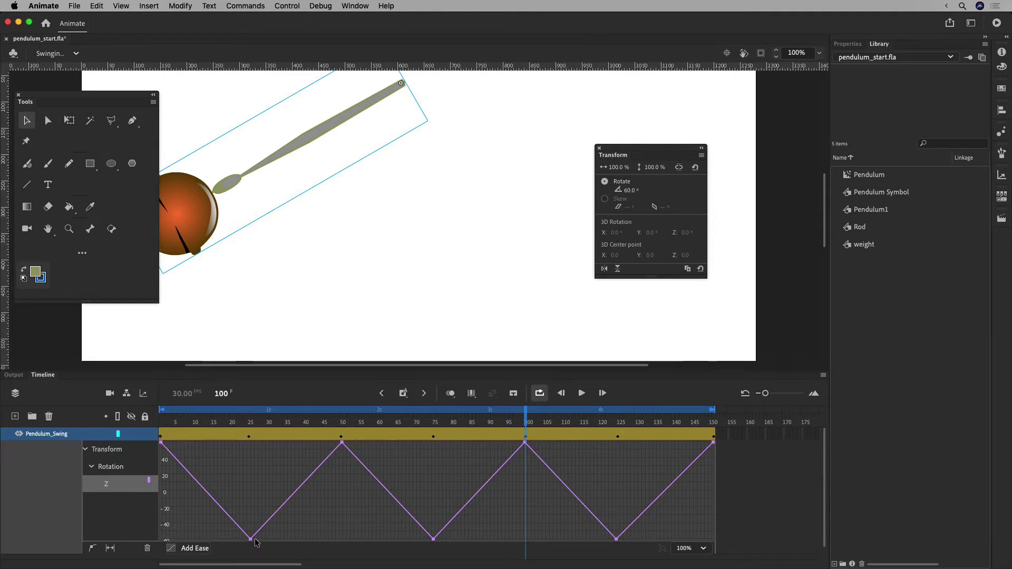
left_click(341, 436)
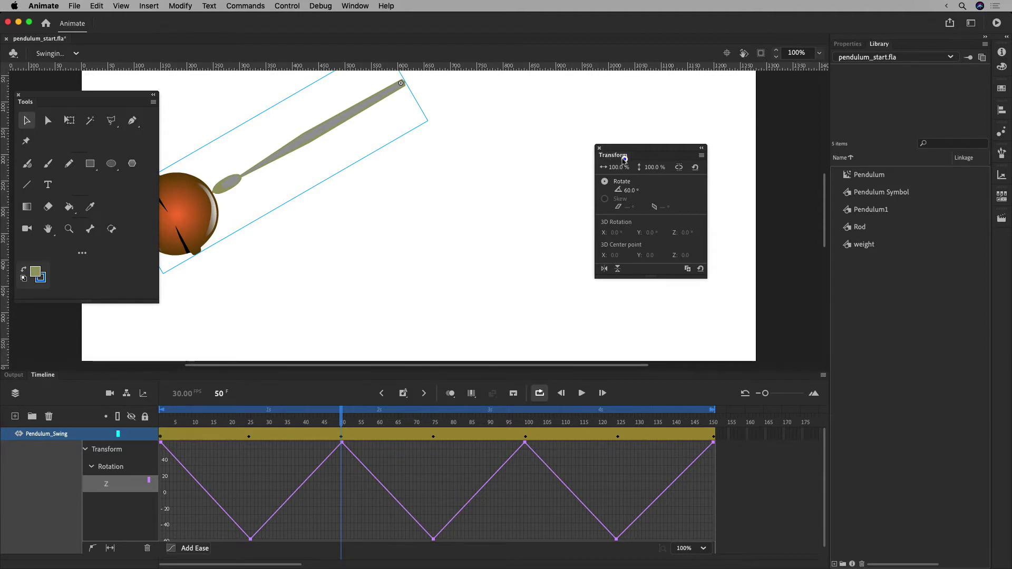
left_click_drag(611, 159, 1000, 106)
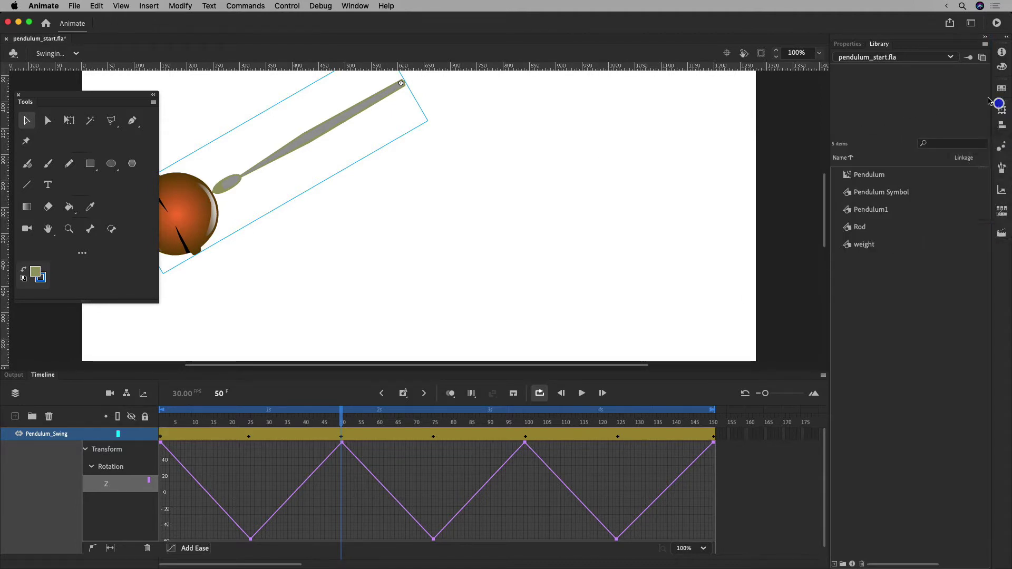
left_click(1001, 111)
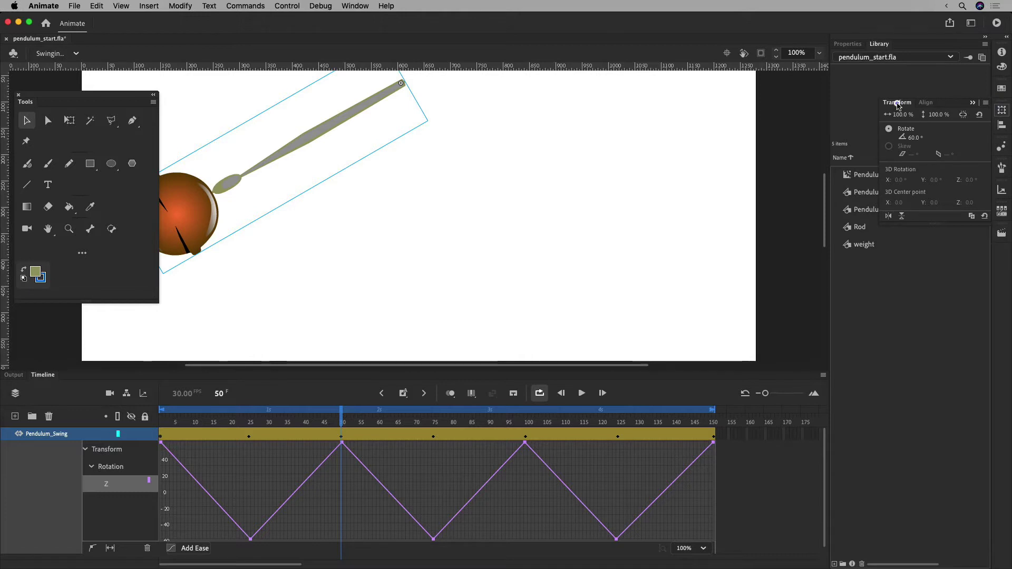
left_click_drag(896, 102, 668, 135)
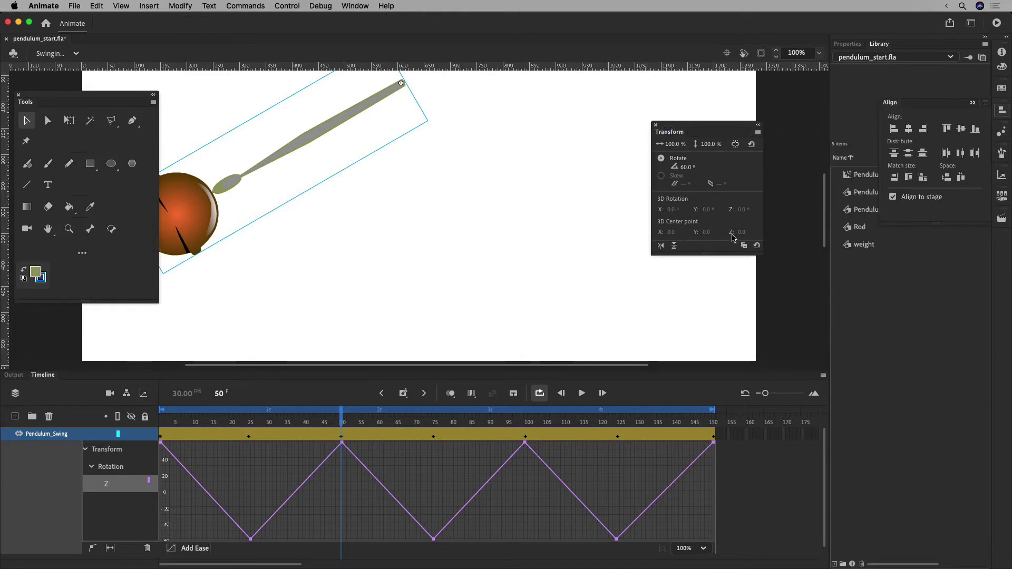
left_click(355, 7)
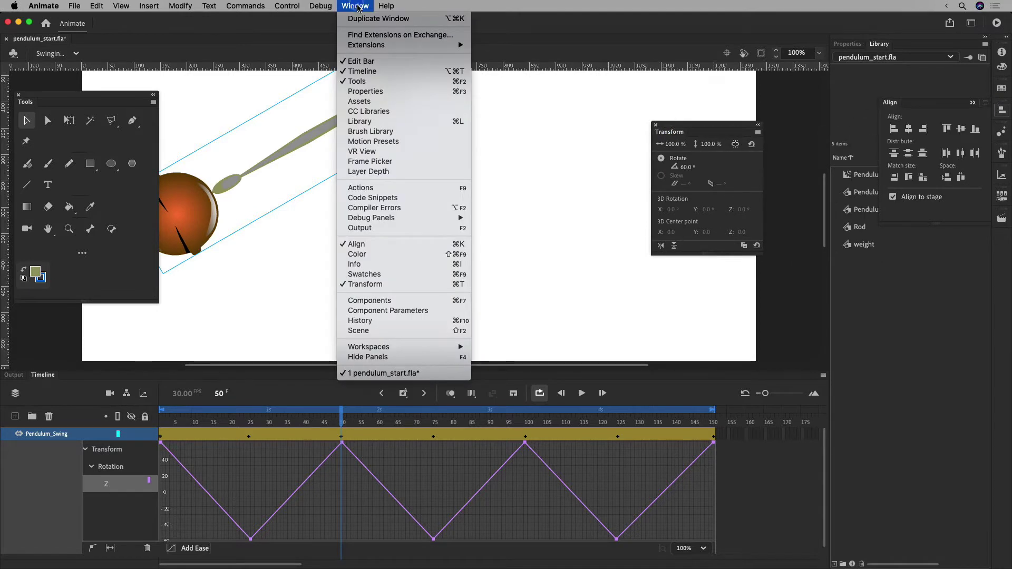
left_click(394, 285)
left_click(354, 6)
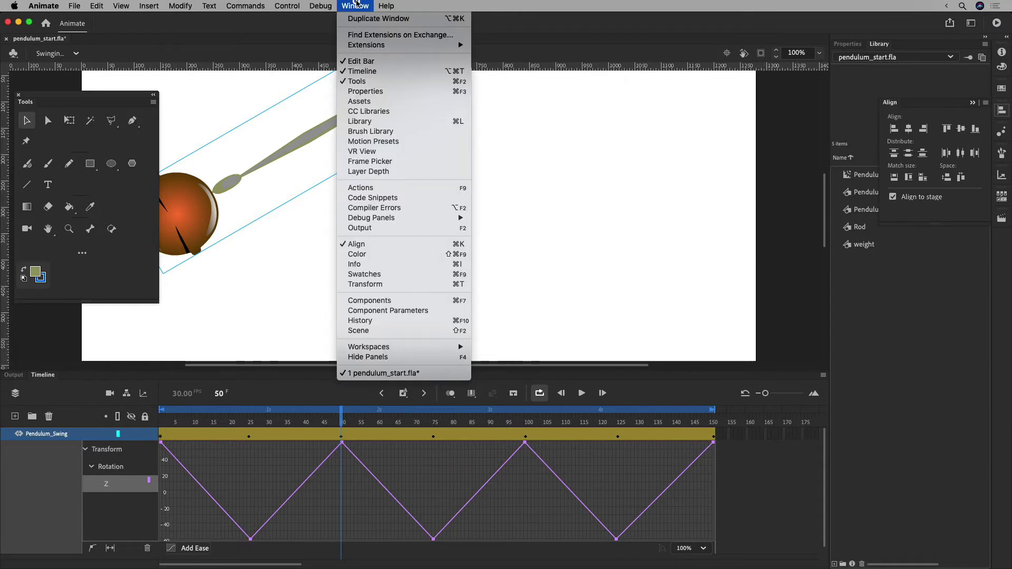
left_click(381, 285)
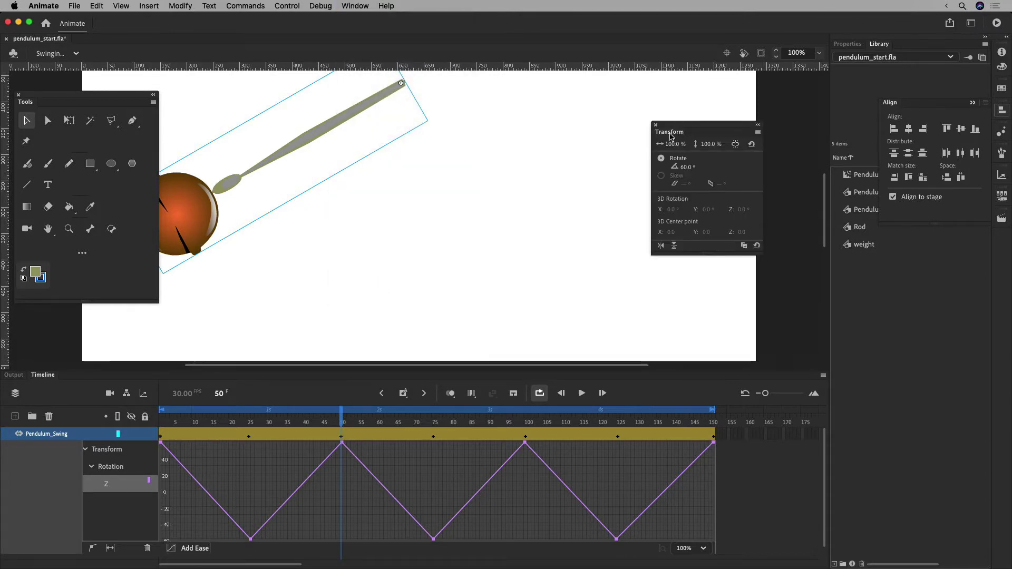
left_click_drag(668, 136, 674, 103)
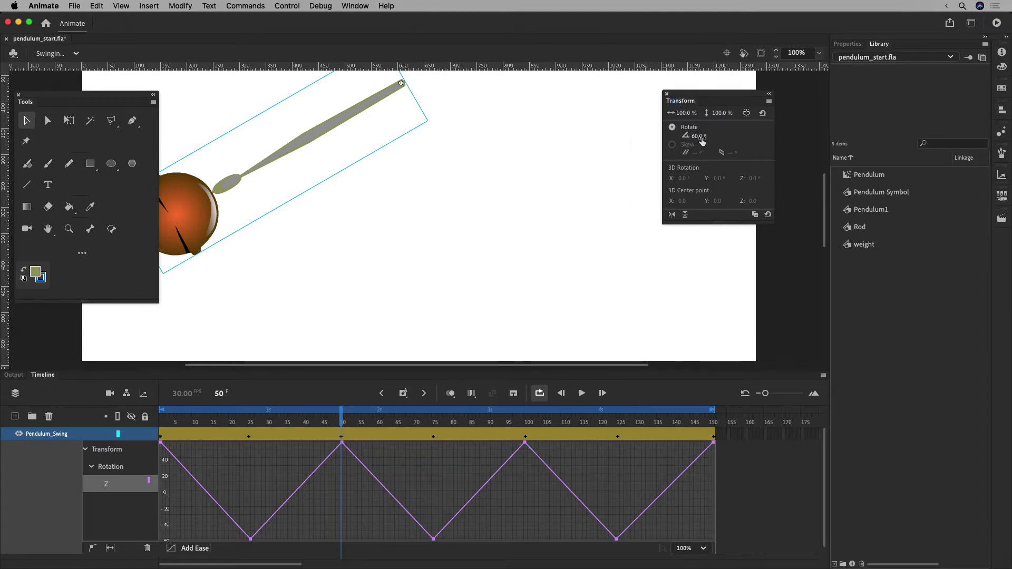
Check the pendulum's rotation angle at the frame 75 and frame 100 keyframes
left_click(433, 434)
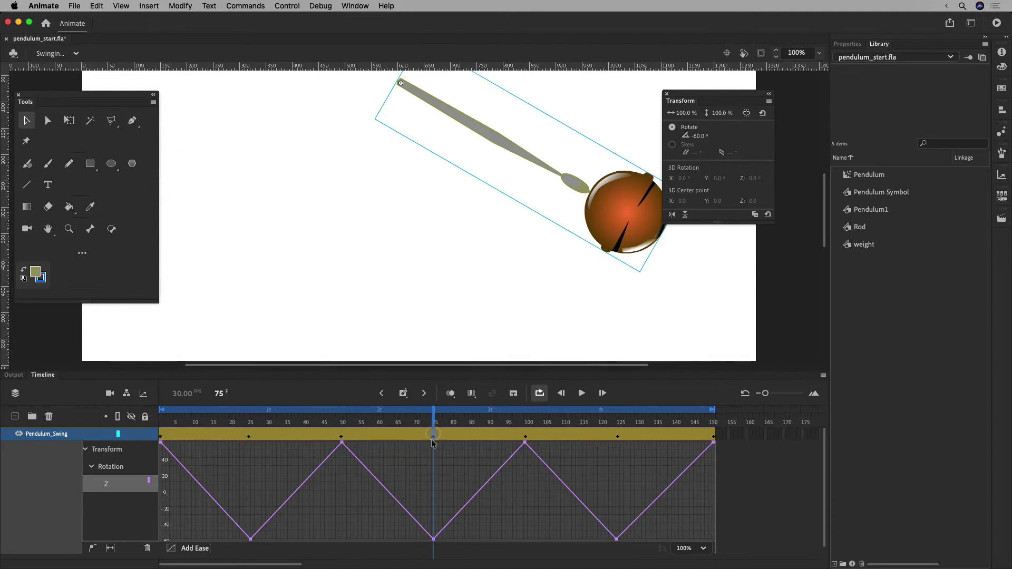
left_click(526, 437)
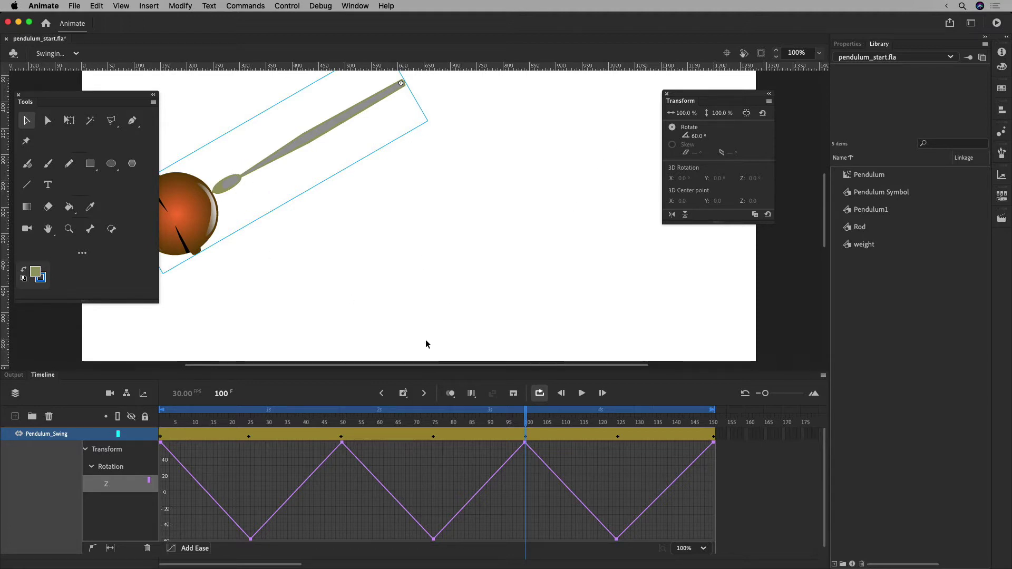
Check the pendulum at the frame 75 keyframe and around frame 13, and replay the looped swing from frame 1
left_click(433, 436)
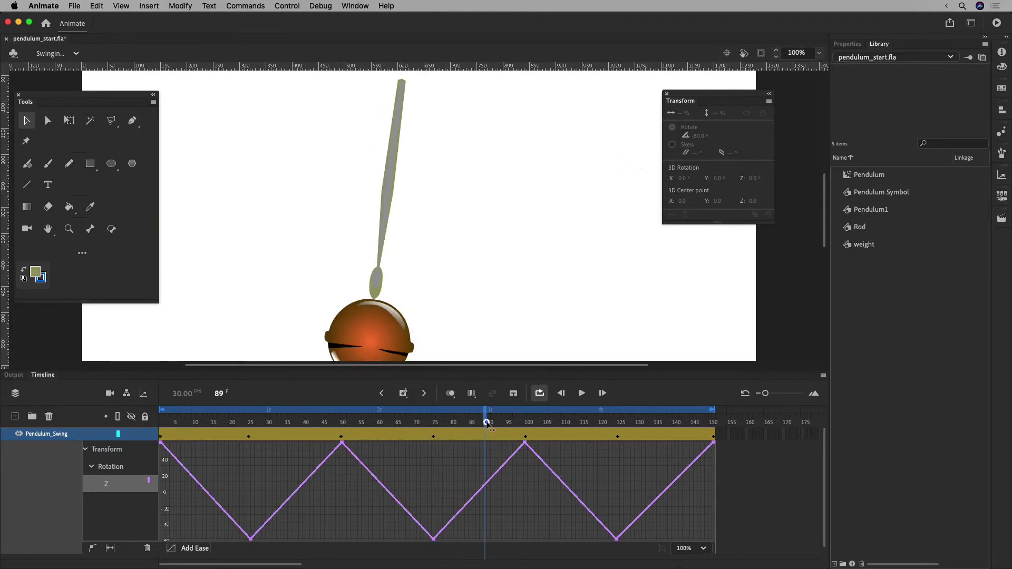
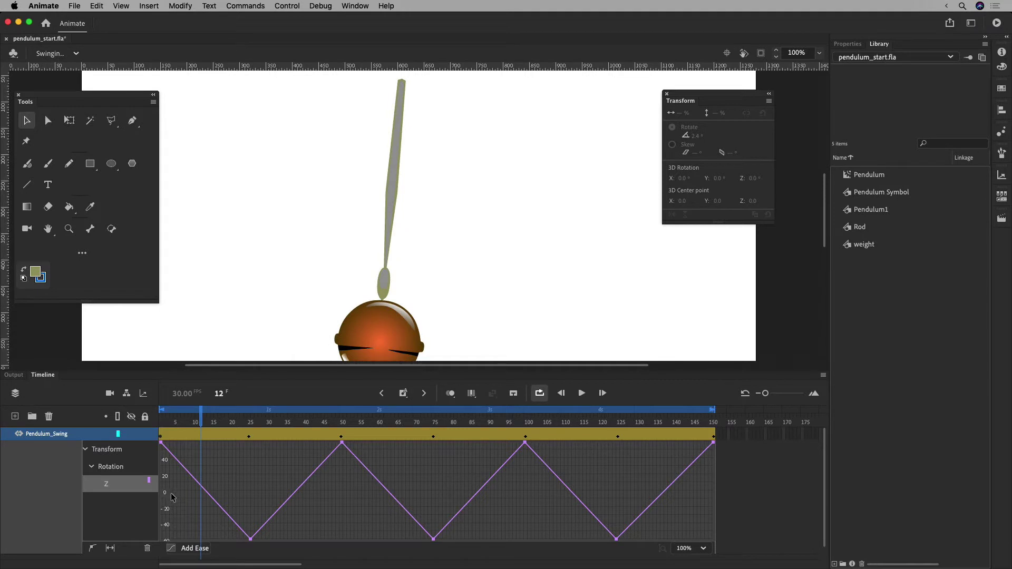
left_click(204, 422)
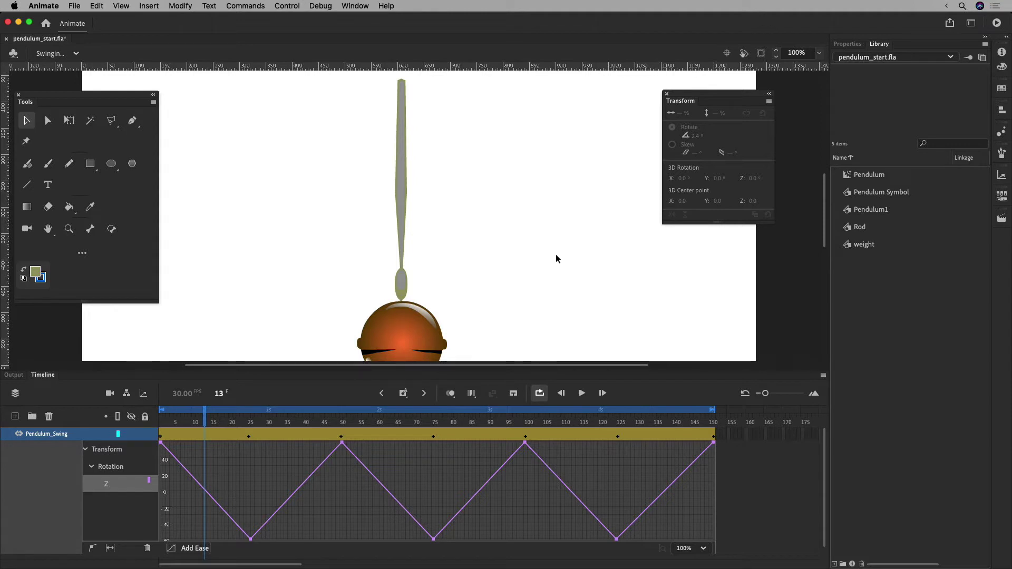
mouse_move(224, 421)
left_mouse_down()
mouse_move(250, 424)
mouse_move(160, 415)
mouse_move(209, 421)
left_mouse_up()
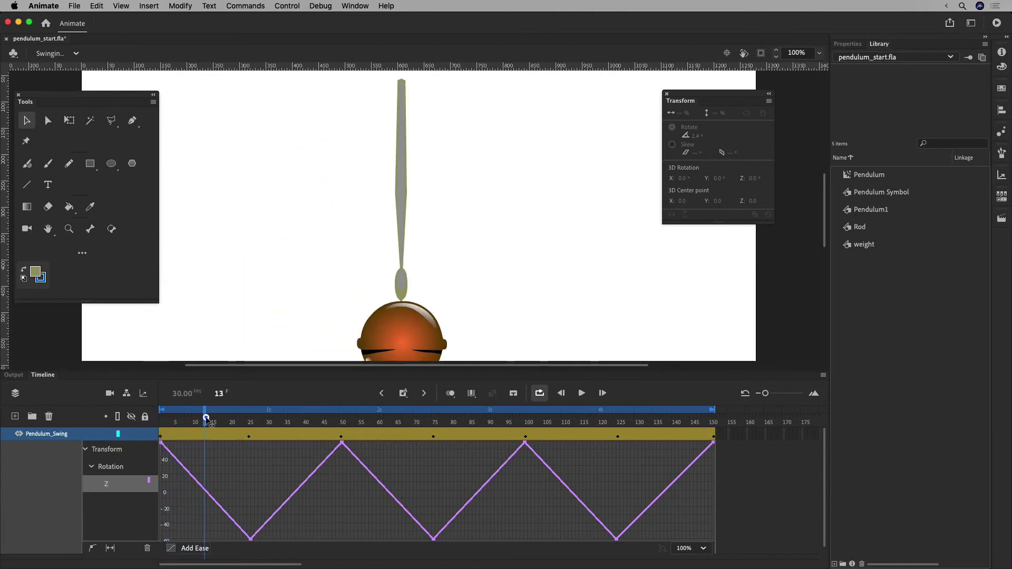
left_click(223, 476)
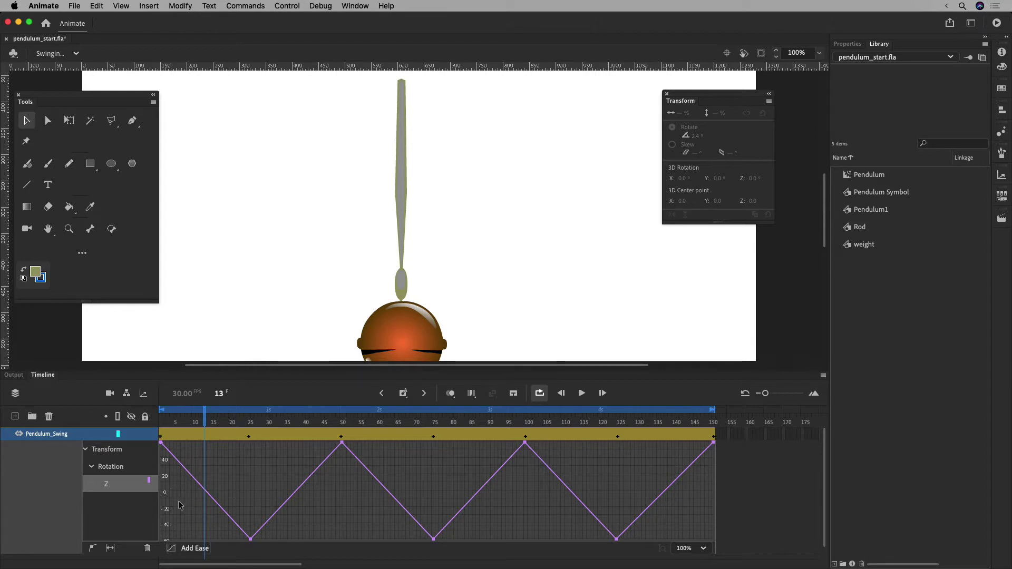
left_click_drag(204, 422, 159, 420)
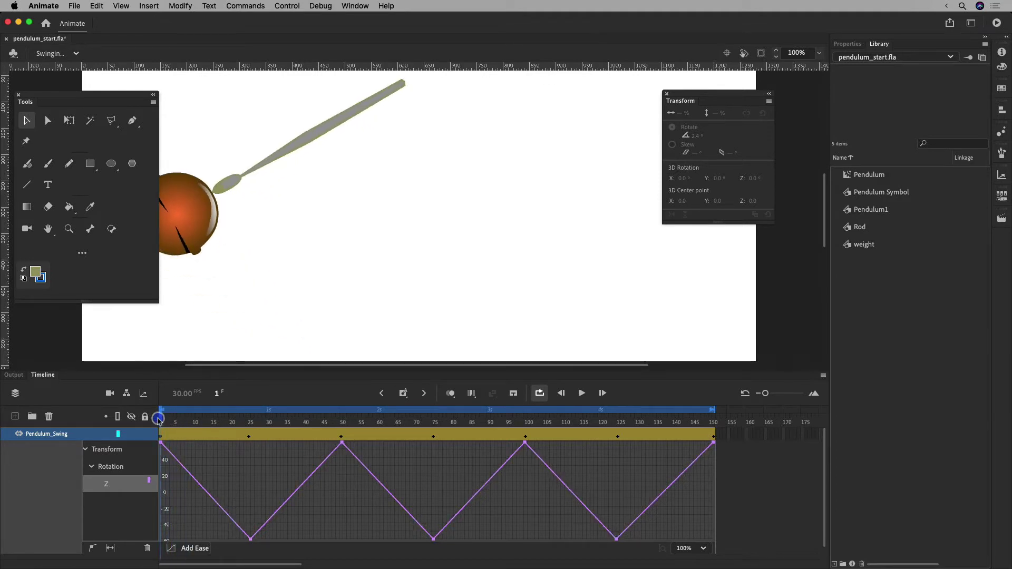
left_click(580, 393)
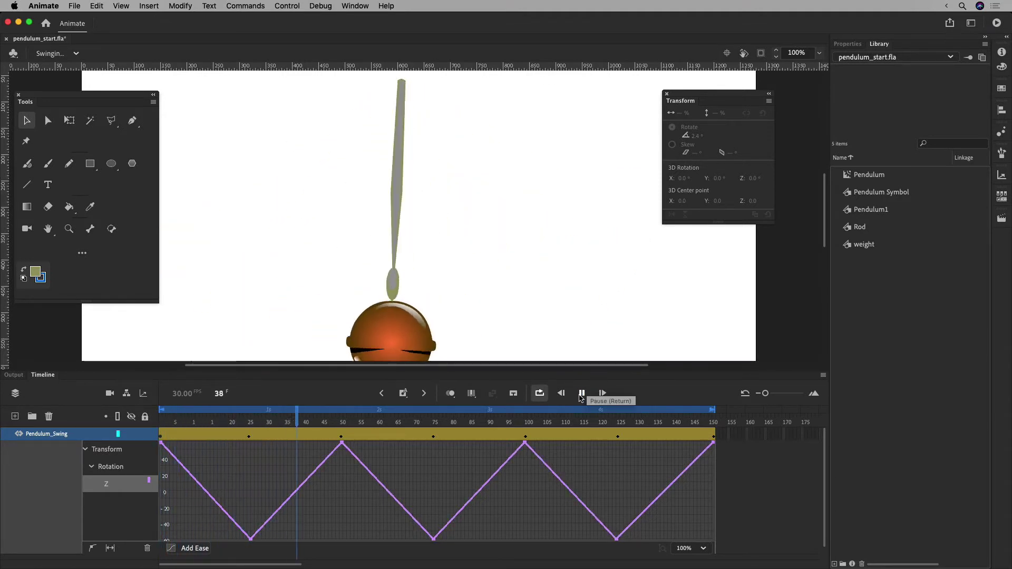
Scrub between frames 13 and 25 and compare the pendulum's rotation at the frame 25 and frame 50 keyframes
left_click_drag(248, 421, 247, 425)
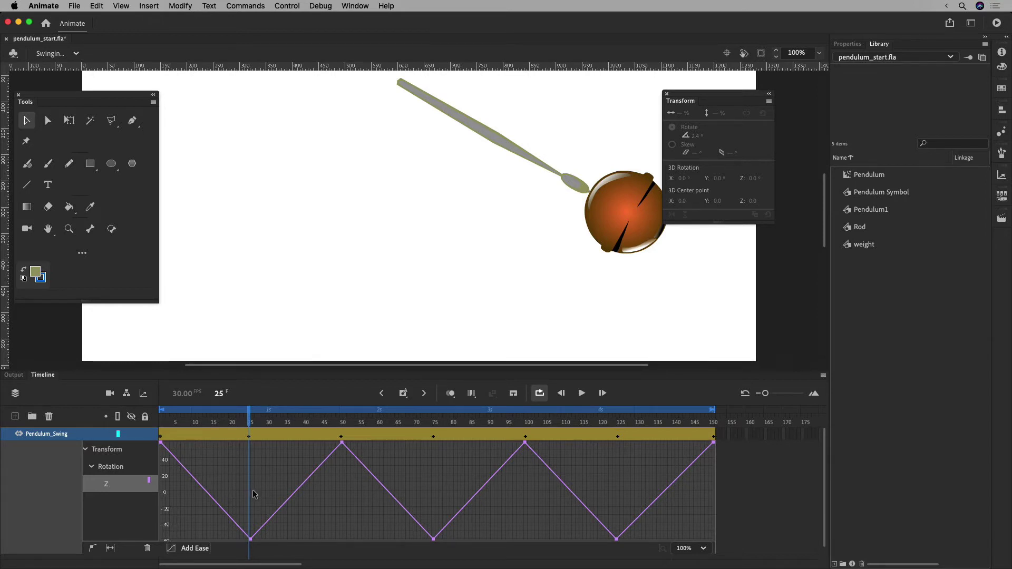
left_click_drag(251, 425, 205, 424)
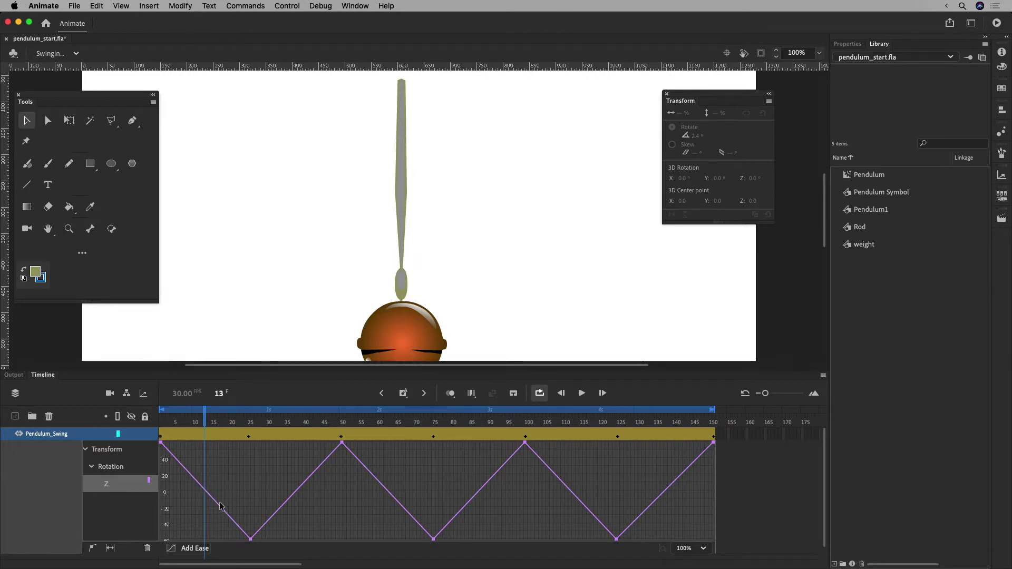
left_click_drag(205, 423, 205, 423)
left_click_drag(204, 423, 250, 427)
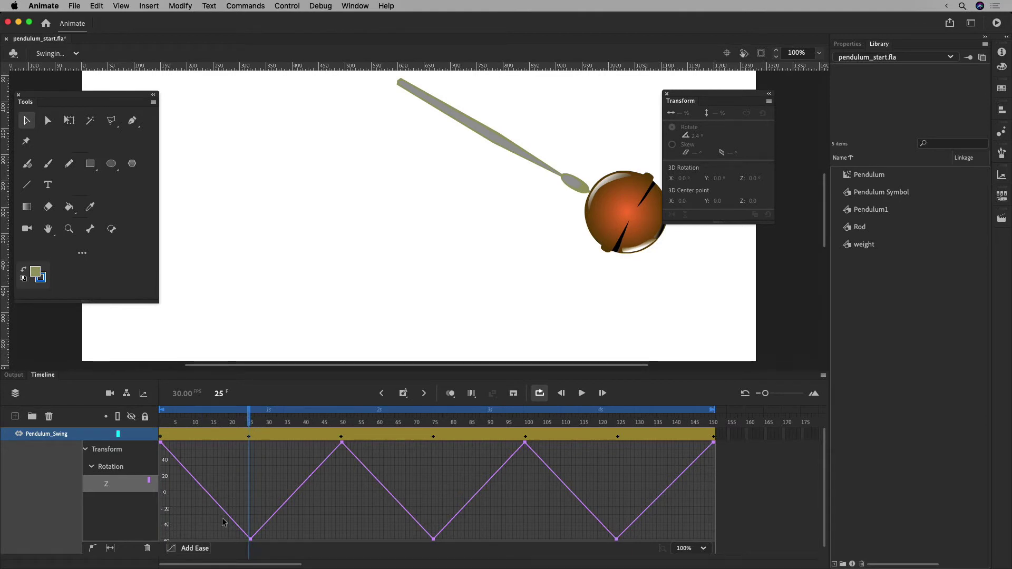
left_click(340, 435)
left_click(250, 436)
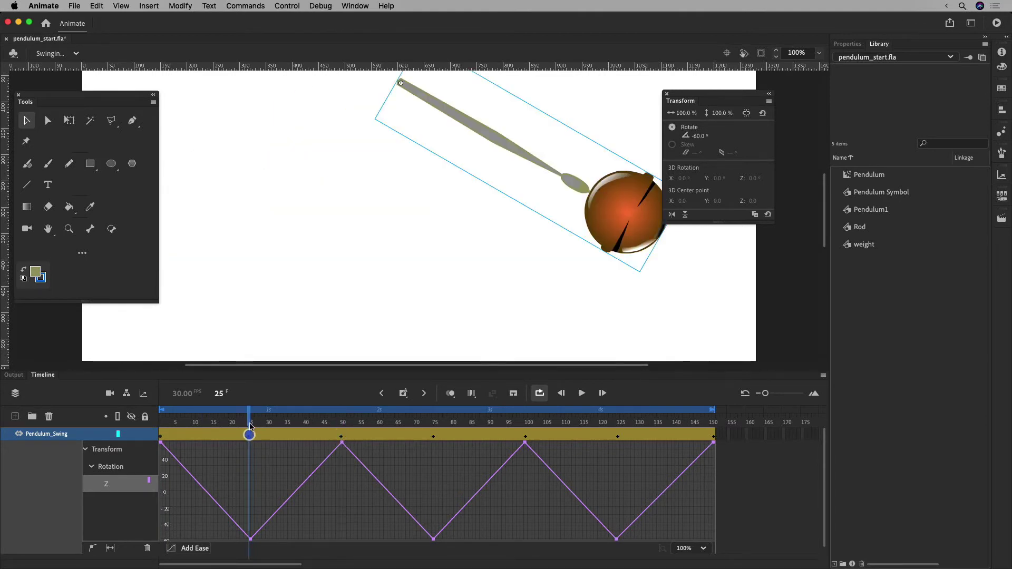
left_click(339, 435)
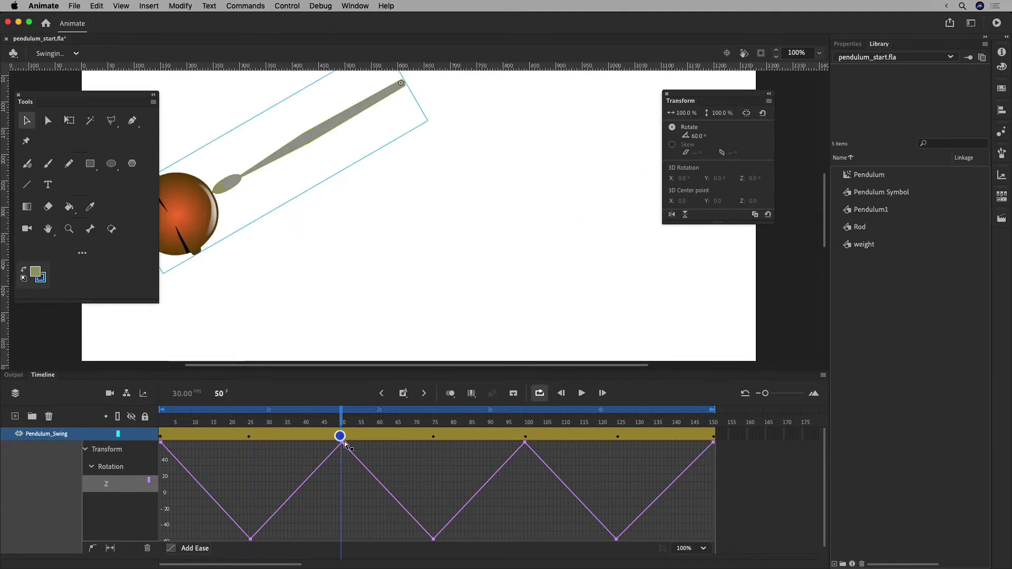
left_click(249, 436)
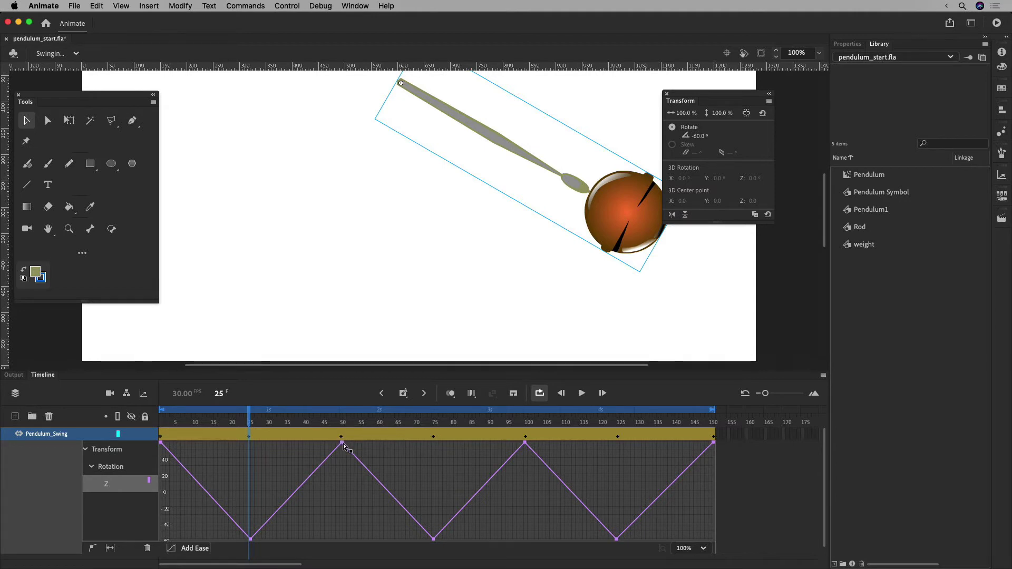
Try to reposition the frame 50 rotation keyframe directly in the motion graph, and undo each attempt
left_click_drag(342, 446, 357, 475)
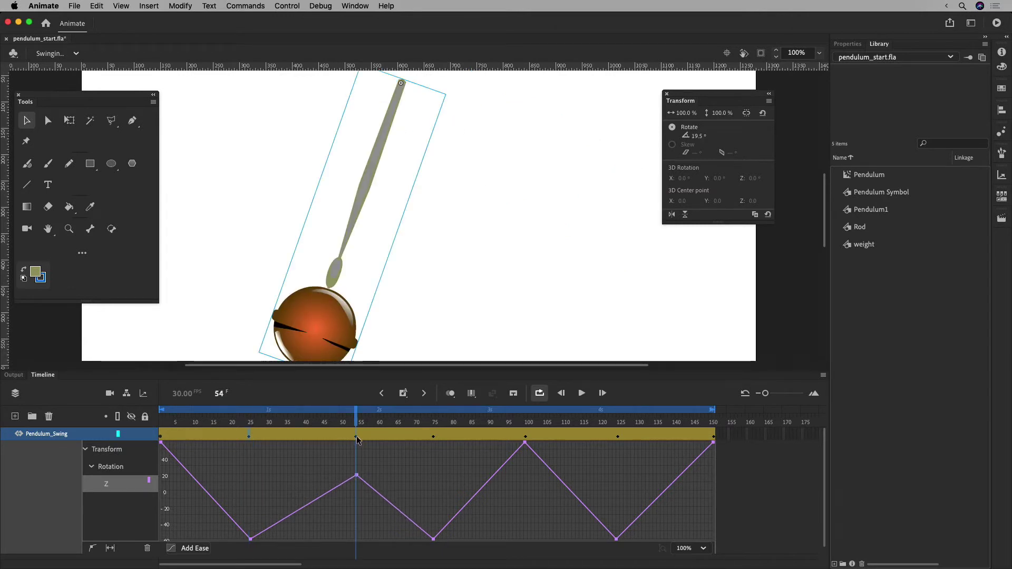
key("super+z")
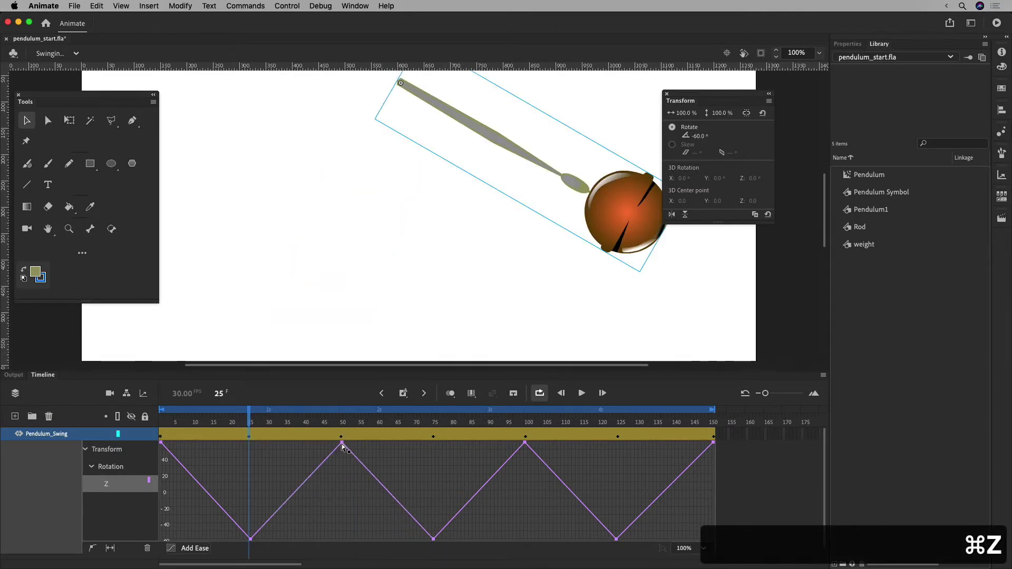
left_click_drag(342, 445, 343, 468)
key("super+z")
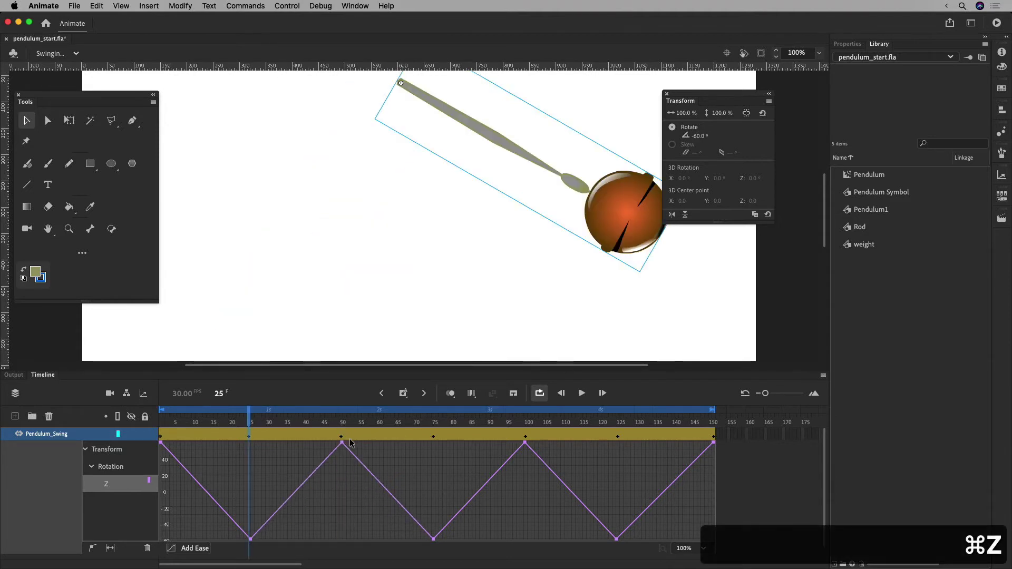
left_click(344, 444)
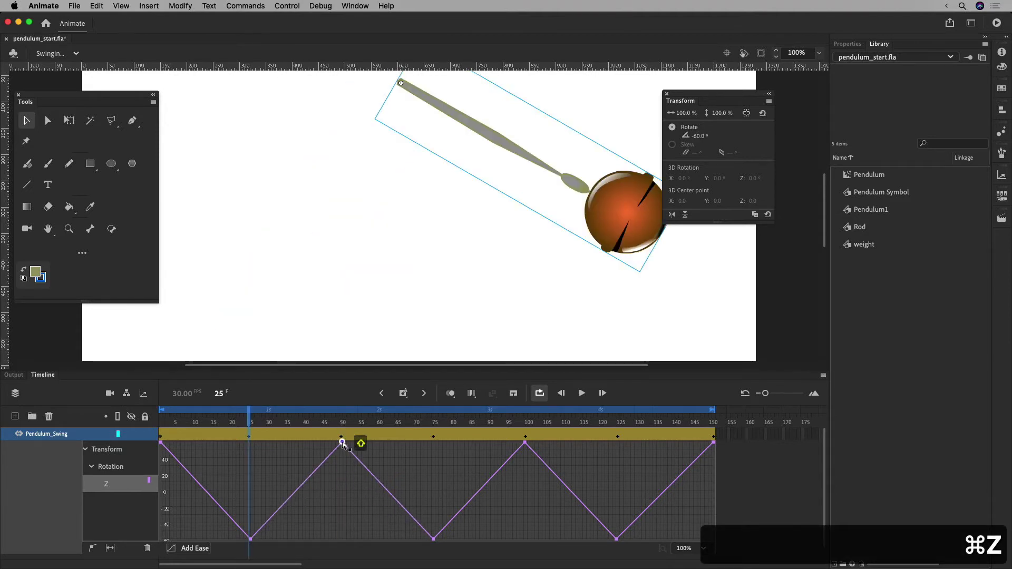
mouse_move(348, 443)
left_mouse_down()
mouse_move(312, 443)
mouse_move(341, 444)
left_mouse_up()
key("super+z")
key("super+z")
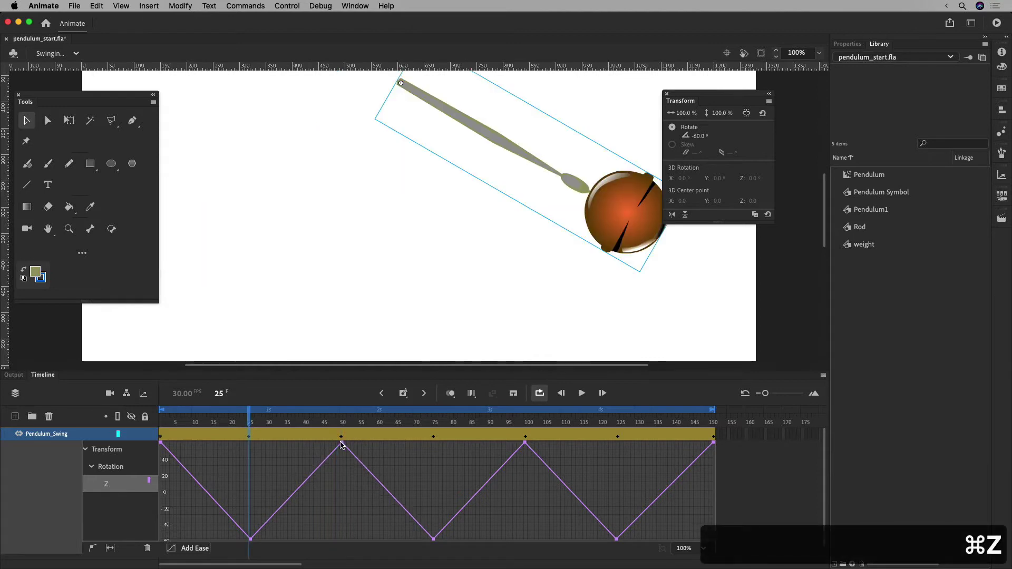
Compare the frame 25 and frame 50 keyframes with their points on the rotation graph, scrubbing between frames 26 and 17
left_click(342, 436)
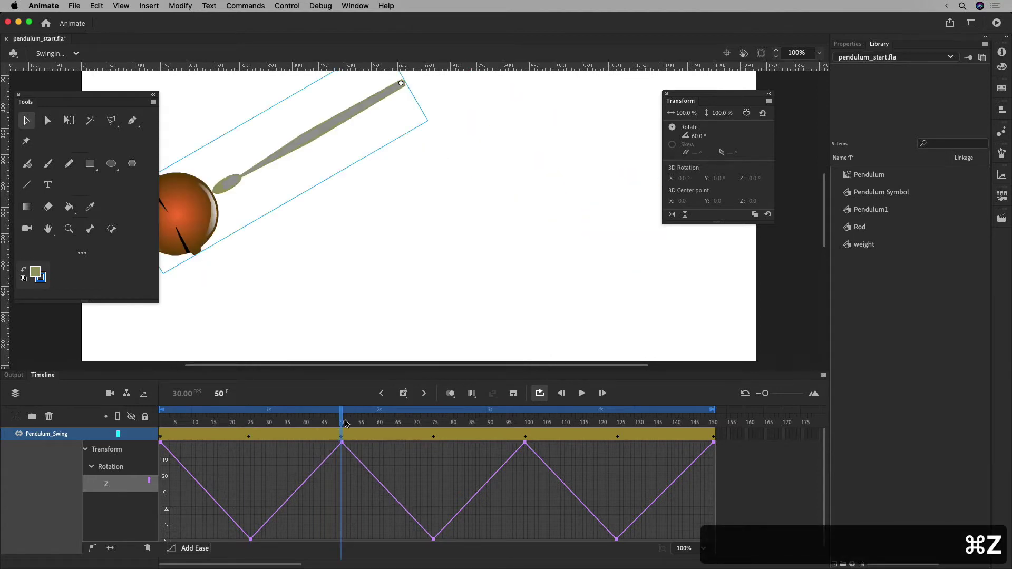
left_click(252, 436)
left_click(341, 438)
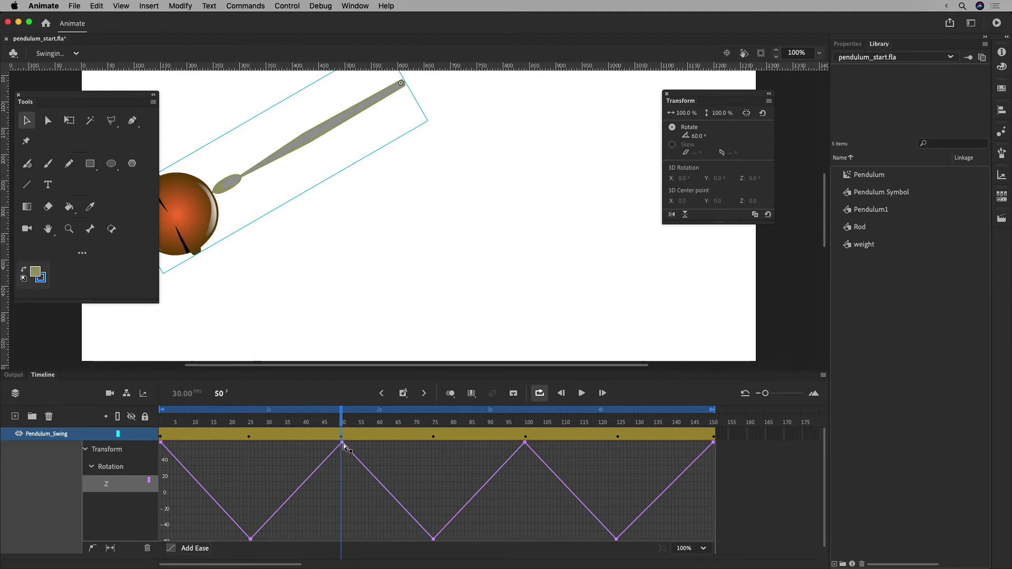
left_click_drag(238, 420, 252, 444)
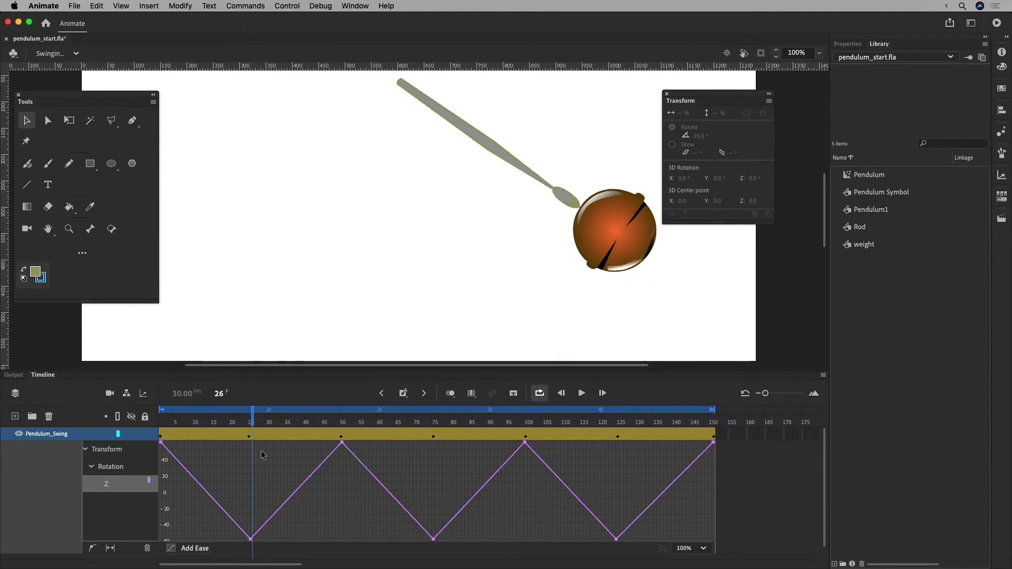
left_click_drag(254, 419, 249, 420)
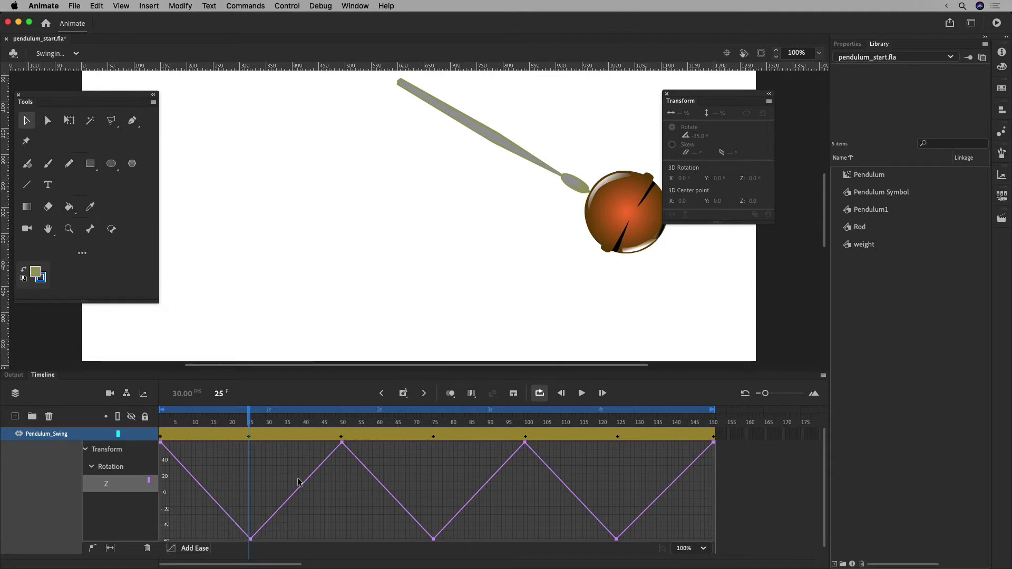
left_click_drag(252, 423, 219, 423)
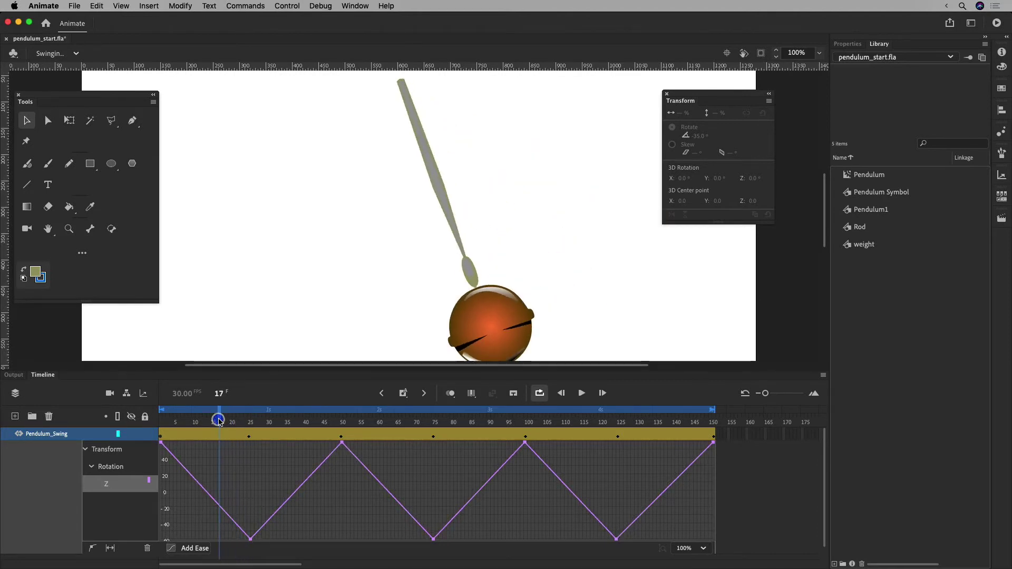
left_click(251, 540)
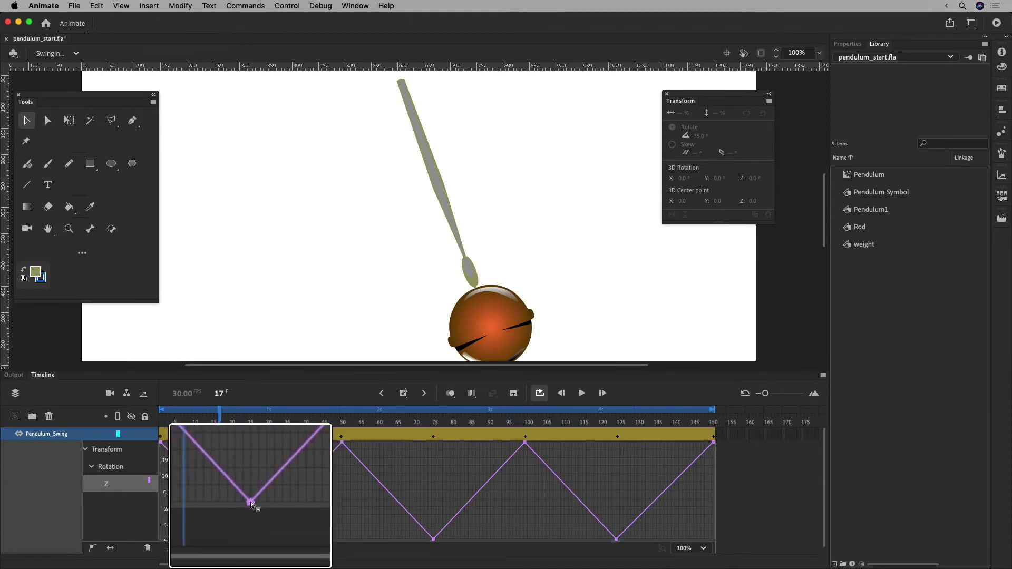
left_click(342, 441)
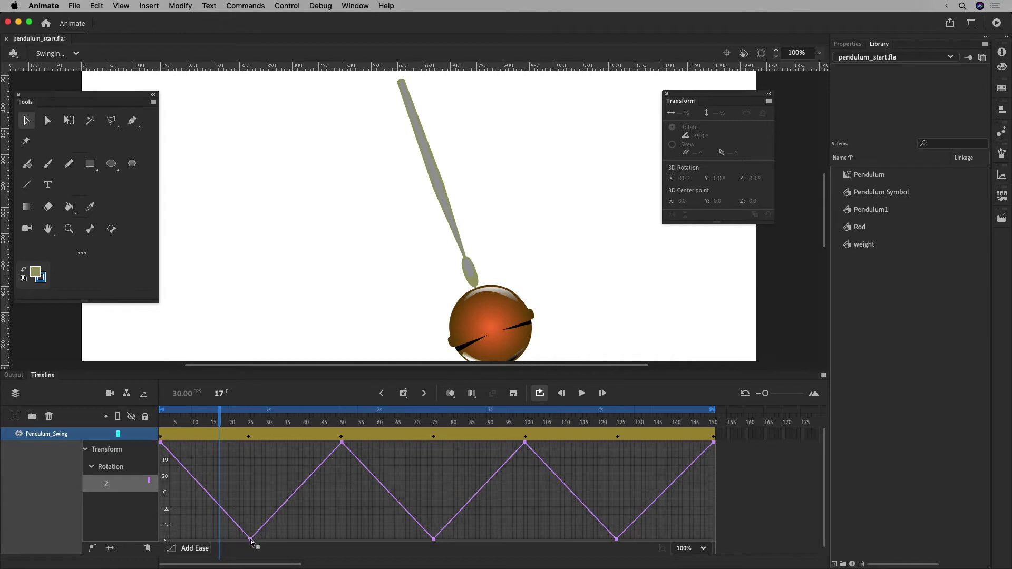
left_click_drag(251, 539, 214, 528)
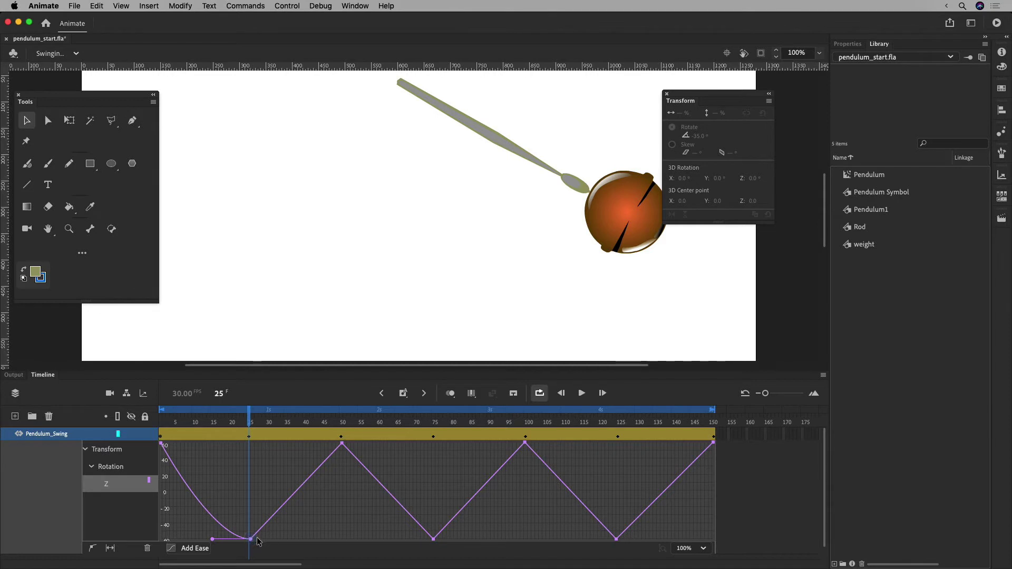
left_click_drag(252, 541, 289, 466)
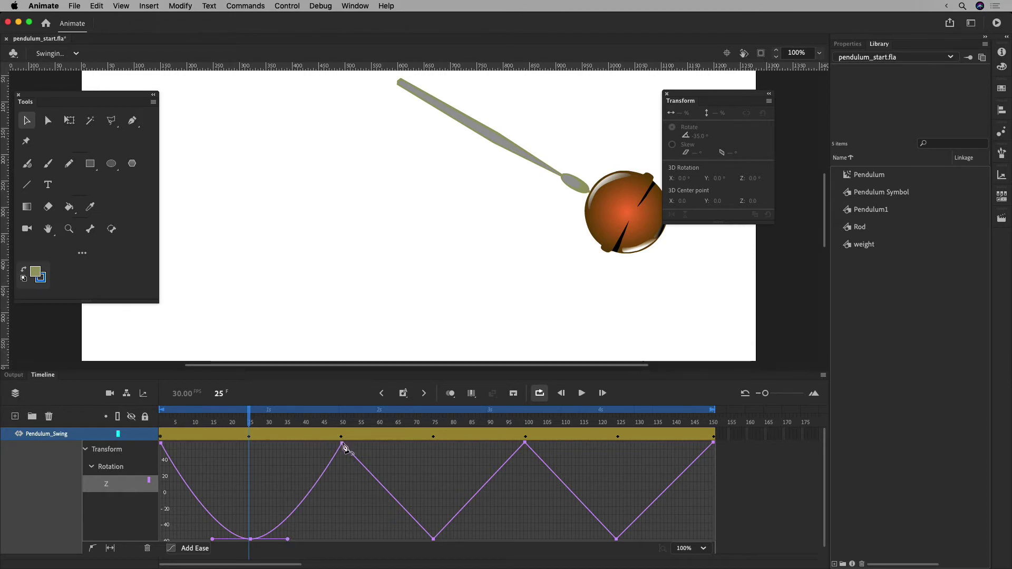
left_click_drag(342, 446, 361, 447)
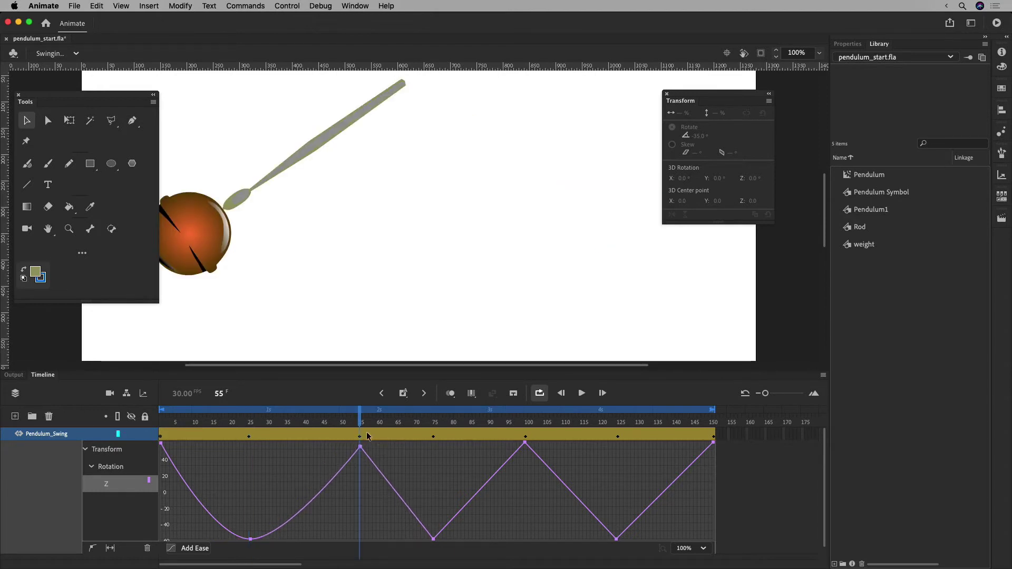
key("super+z")
key("super+z")
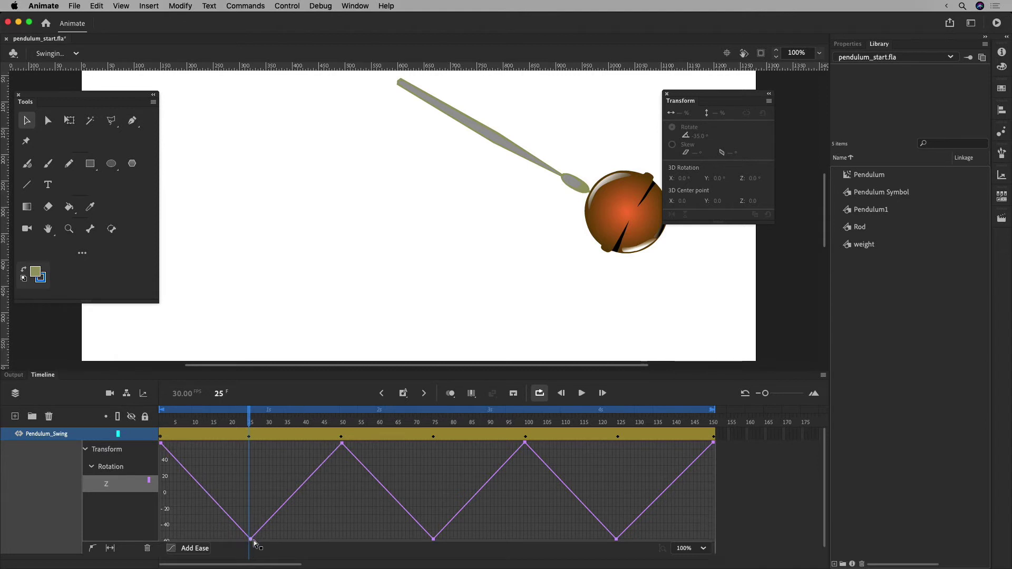
Round the rotation curve at frame 25 with level handles reaching to about frames 14 and 37, undoing any shift of the frame 50 keyframe
left_click_drag(252, 541, 295, 540)
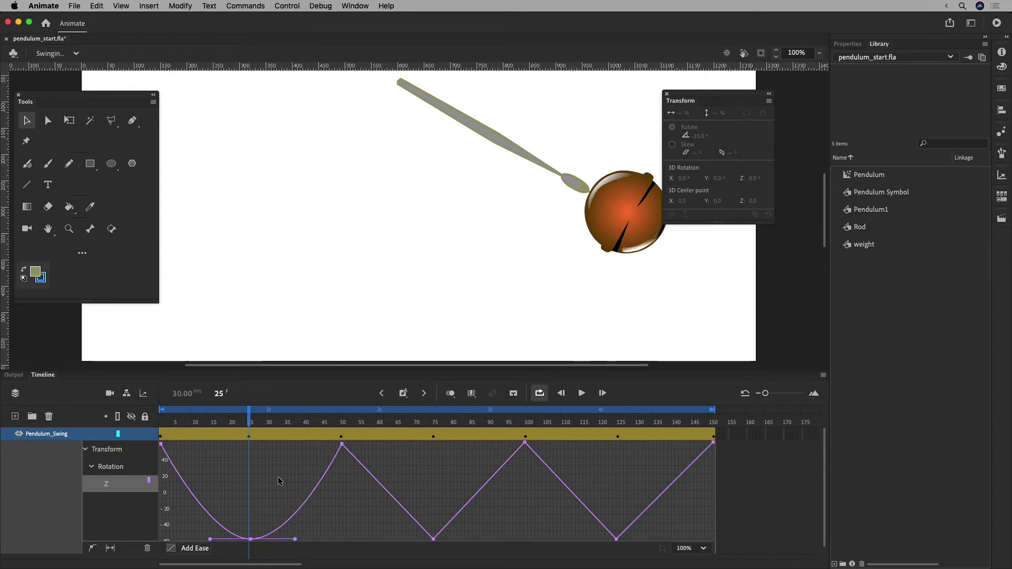
left_click_drag(346, 449, 369, 480)
key("super+z")
key("super+z")
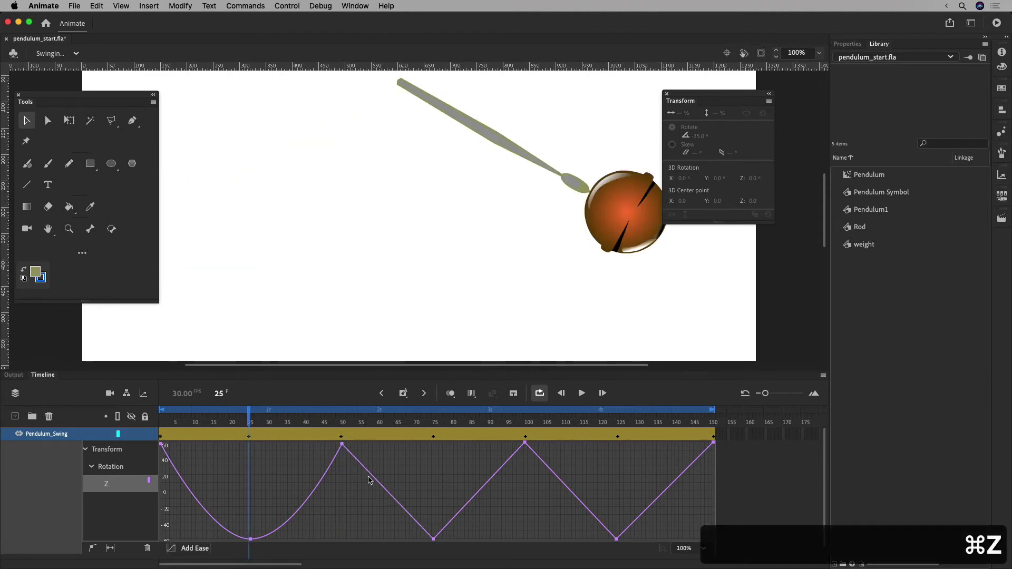
Round the rotation curve's peak at frame 50 with level handles reaching to about frame 38 and frame 61
left_click(342, 444)
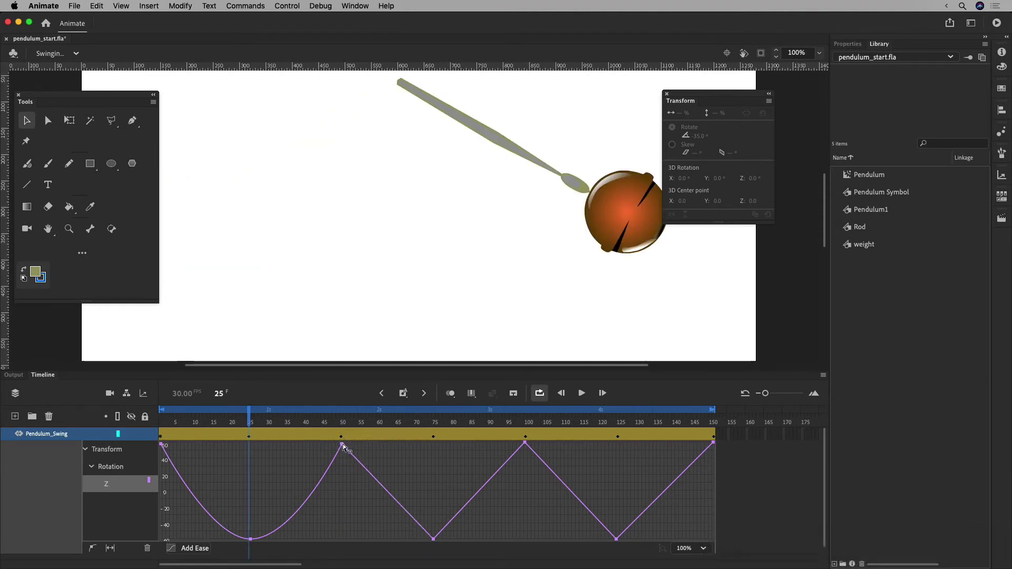
left_click_drag(343, 443, 298, 443)
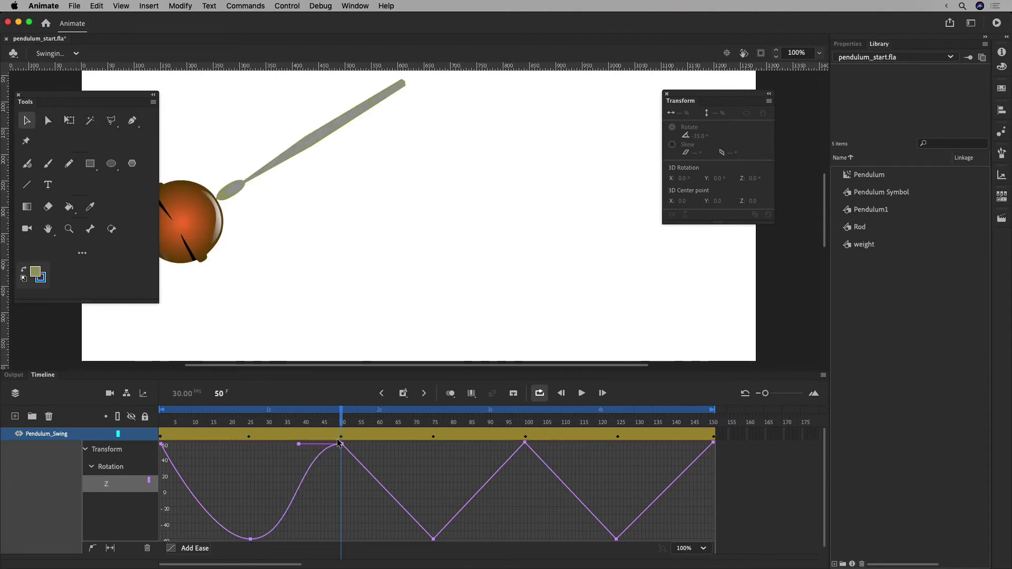
left_click_drag(344, 444, 379, 445)
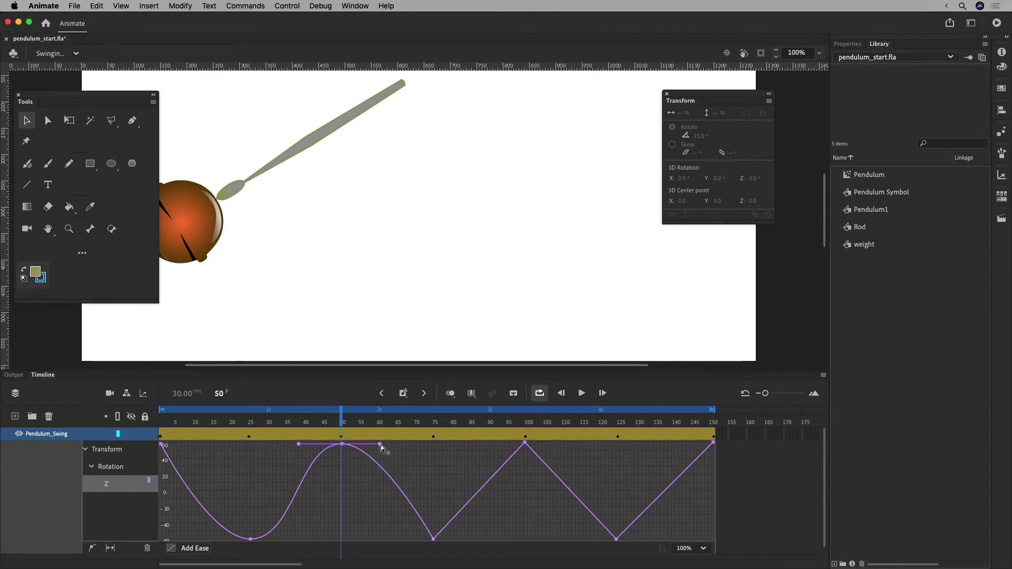
left_click_drag(298, 444, 298, 444)
left_click_drag(381, 444, 384, 460)
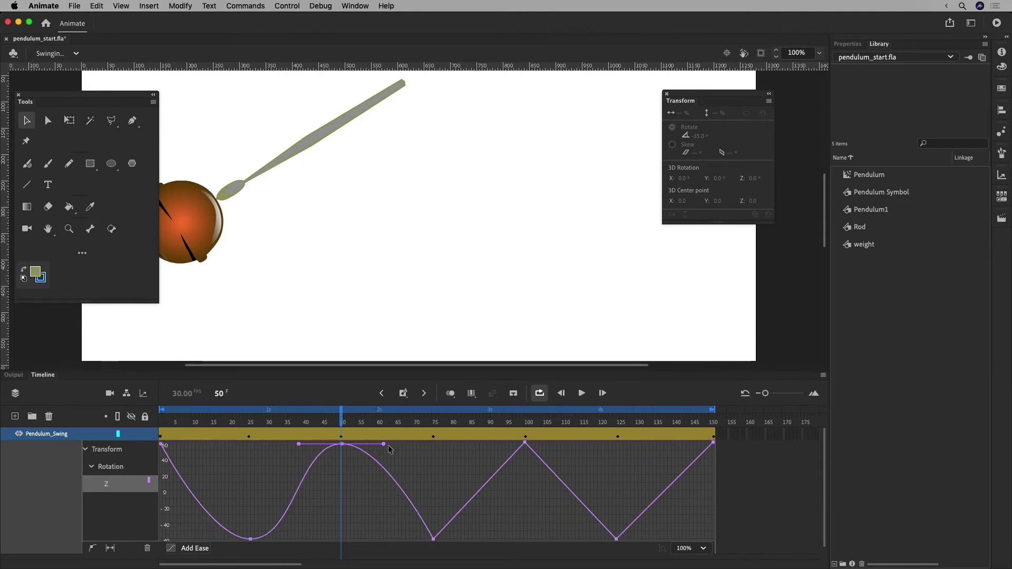
Shorten the frame 50 keyframe's outgoing handle to about frame 60 and compare its handles with those at frame 25
mouse_move(384, 445)
left_mouse_down()
mouse_move(370, 473)
mouse_move(378, 445)
left_mouse_up()
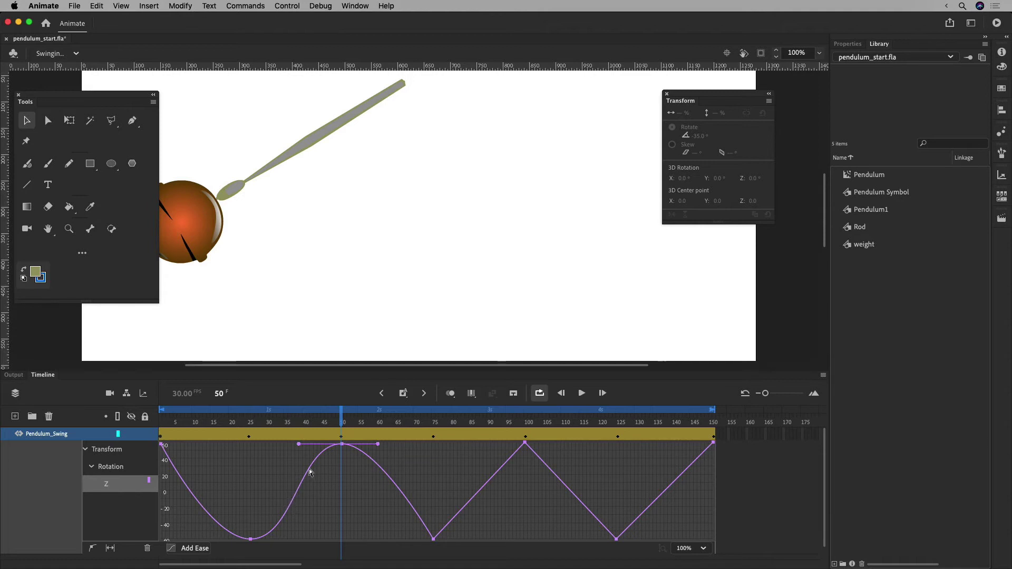
left_click_drag(352, 426, 302, 431)
left_click(251, 427)
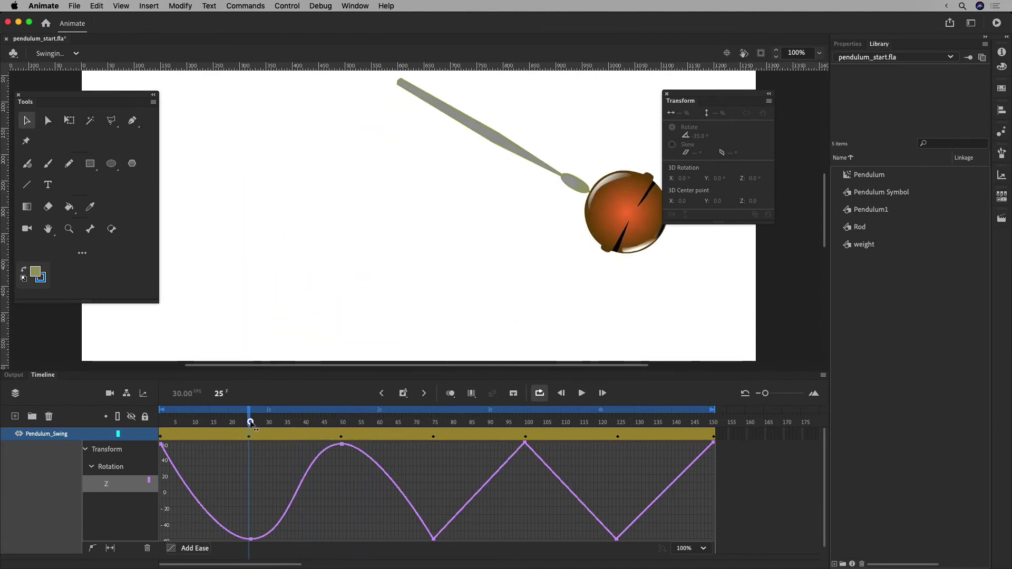
left_click(251, 538)
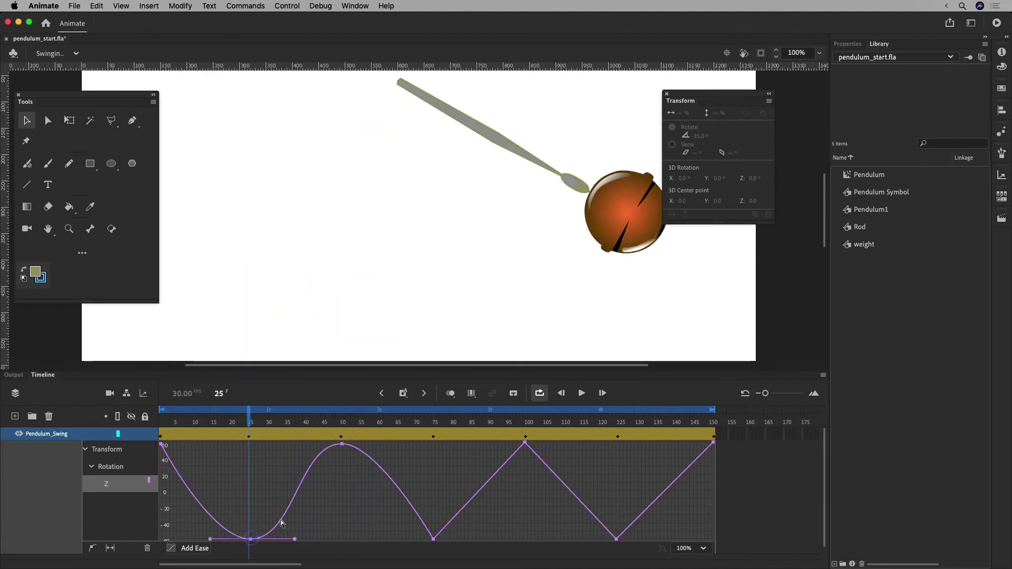
left_click(342, 444)
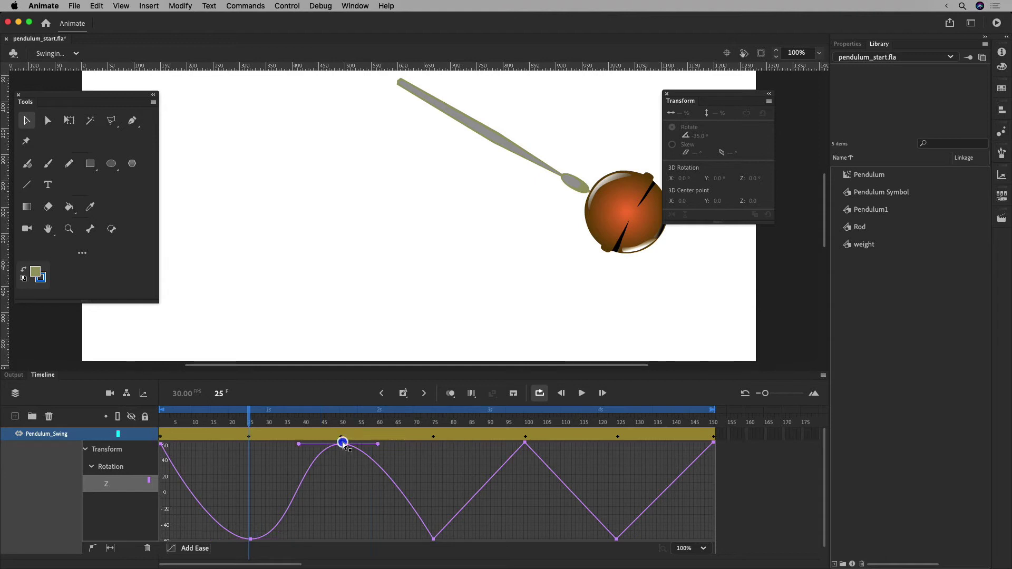
left_click(250, 539)
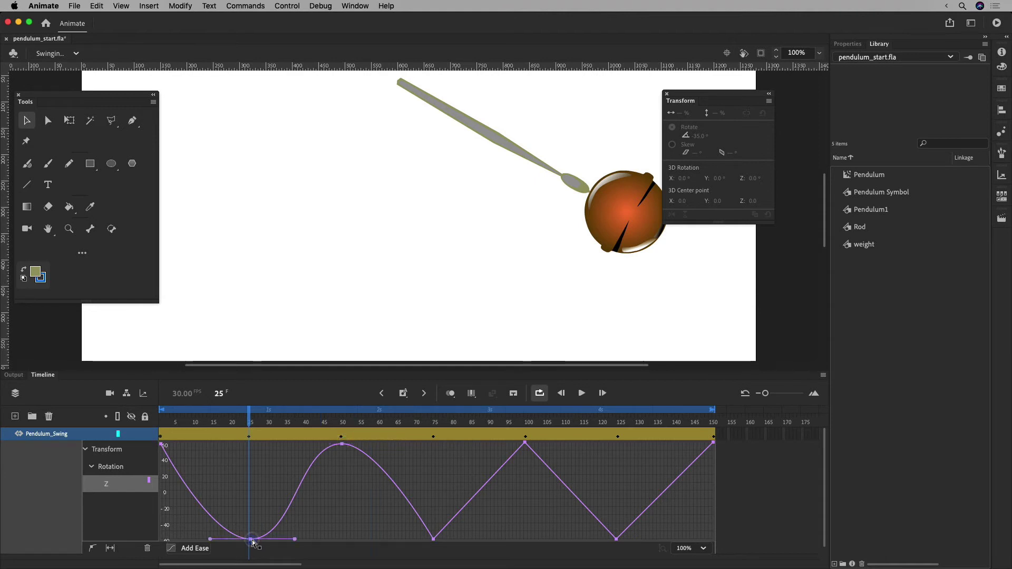
Round the rotation curve with level handles, reaching to about frame 12 from frame 1 and to about frames 65 and 87 from frame 75
left_click(161, 445)
left_click_drag(161, 445, 201, 443)
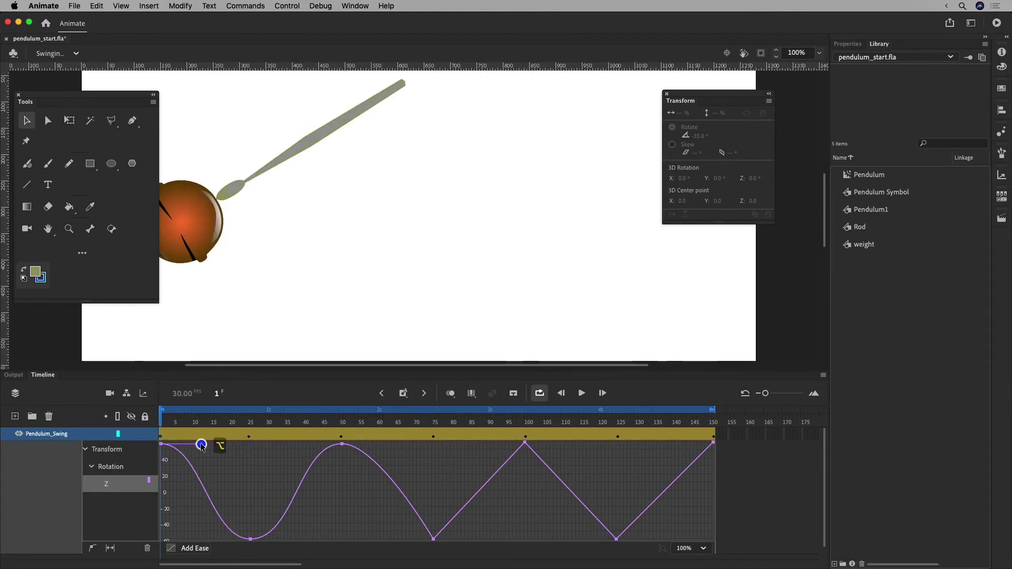
left_click(434, 539)
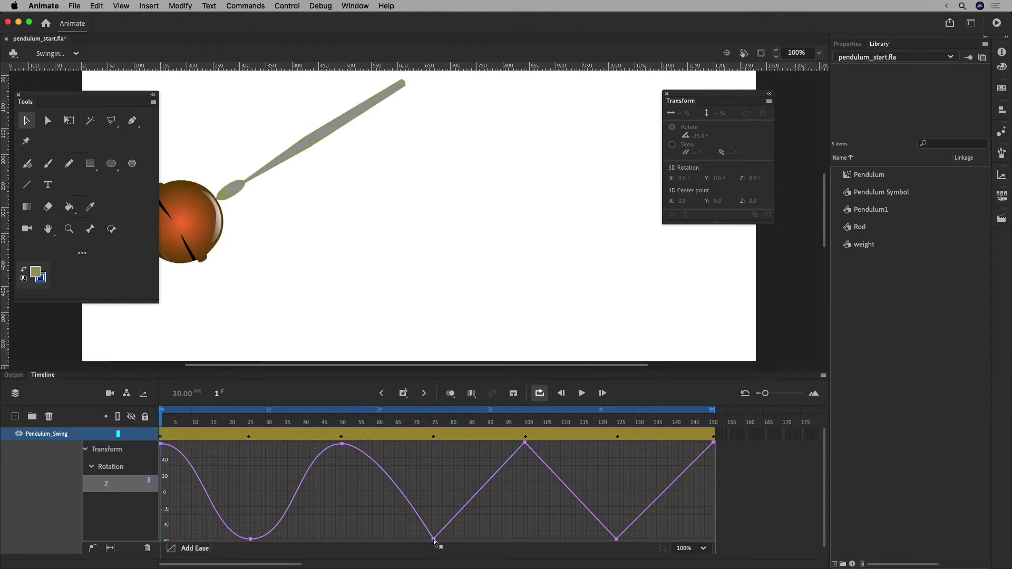
left_click_drag(433, 539, 398, 539)
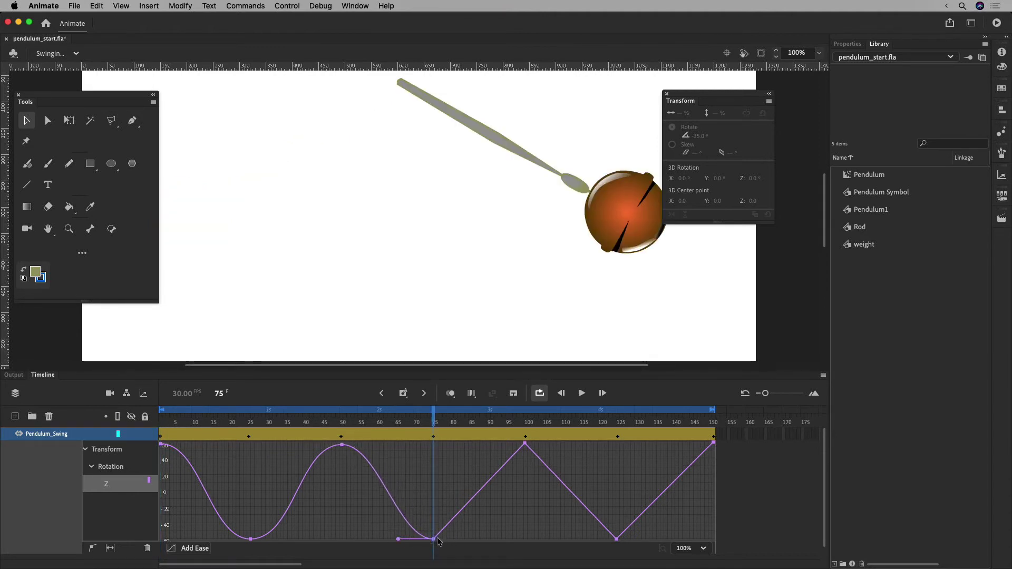
left_click_drag(434, 539, 479, 539)
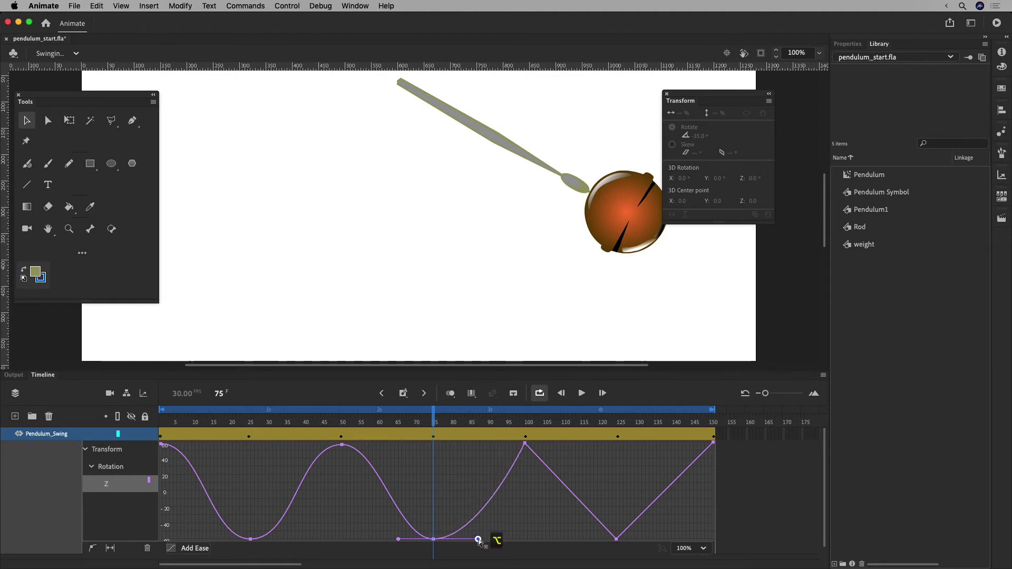
Round the rotation curve at frame 100 with a handle to about frame 111, and at frame 125 with handles to about frames 114 and 135
left_click(526, 443)
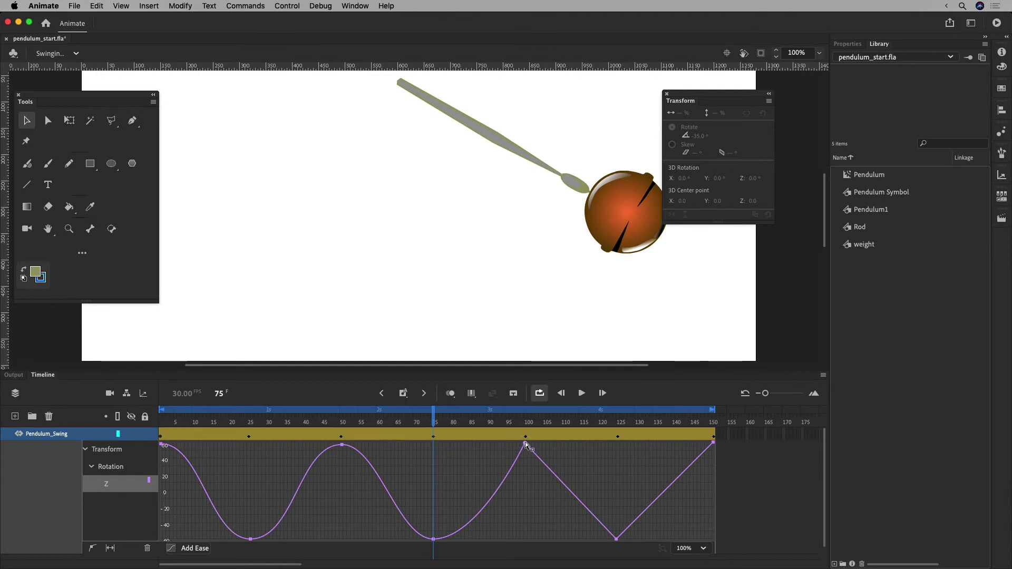
left_click_drag(526, 444, 568, 442)
left_click(616, 538)
left_click_drag(616, 538, 656, 538)
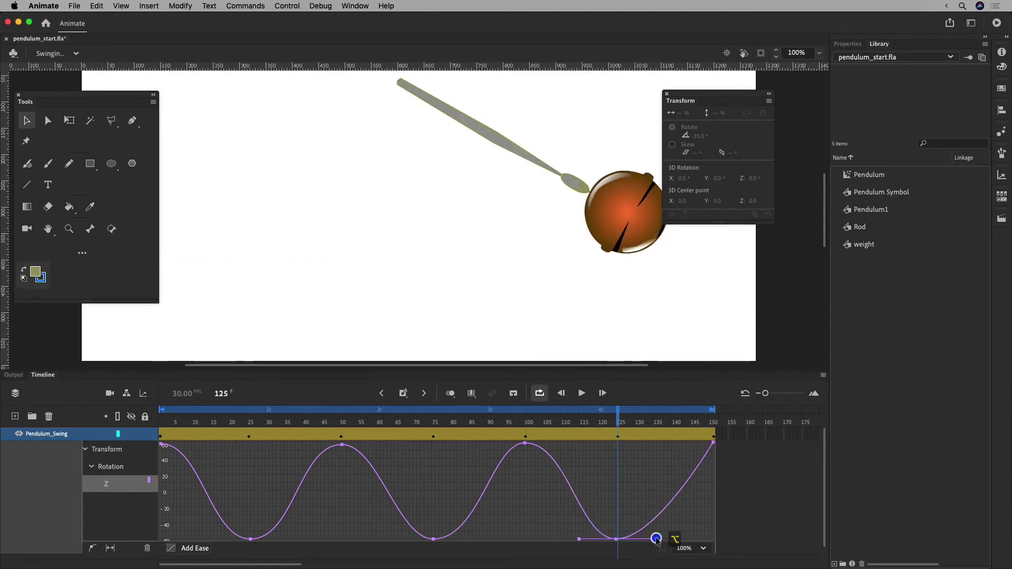
Ease the rotation curve into its final keyframe with a level incoming handle reaching back to about frame 140
left_click(712, 445)
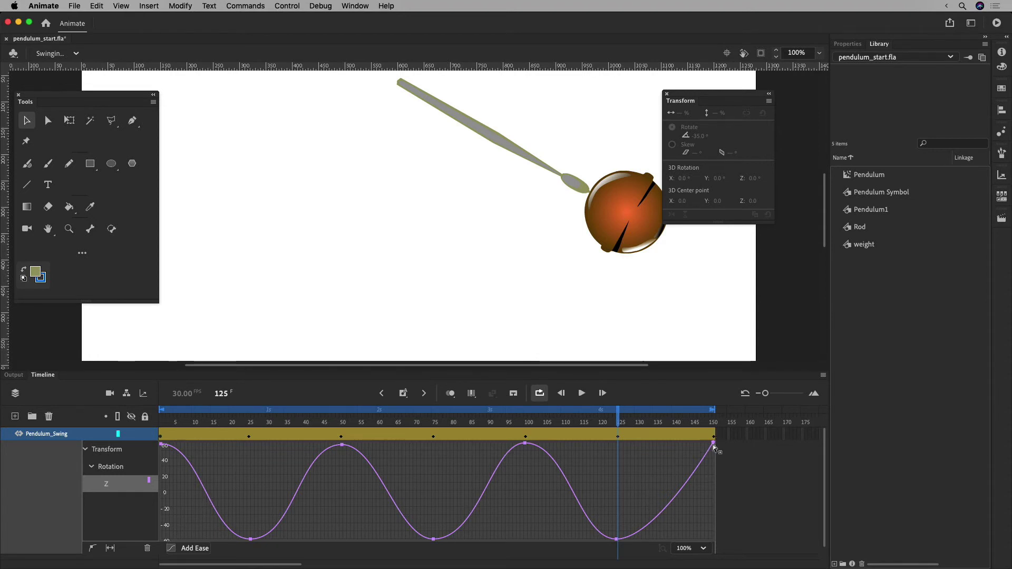
left_click_drag(713, 447, 682, 504)
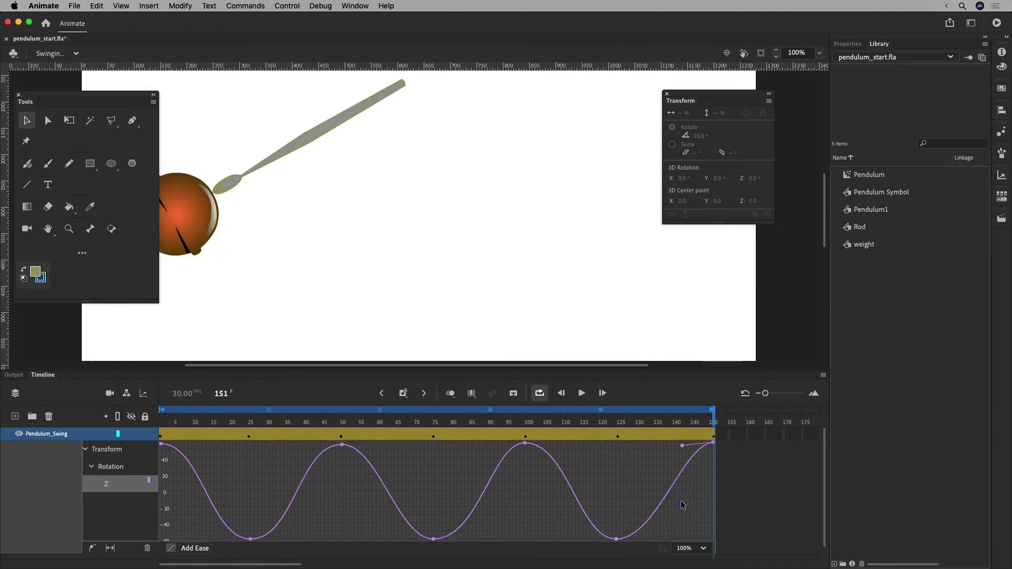
left_click_drag(684, 446, 675, 442)
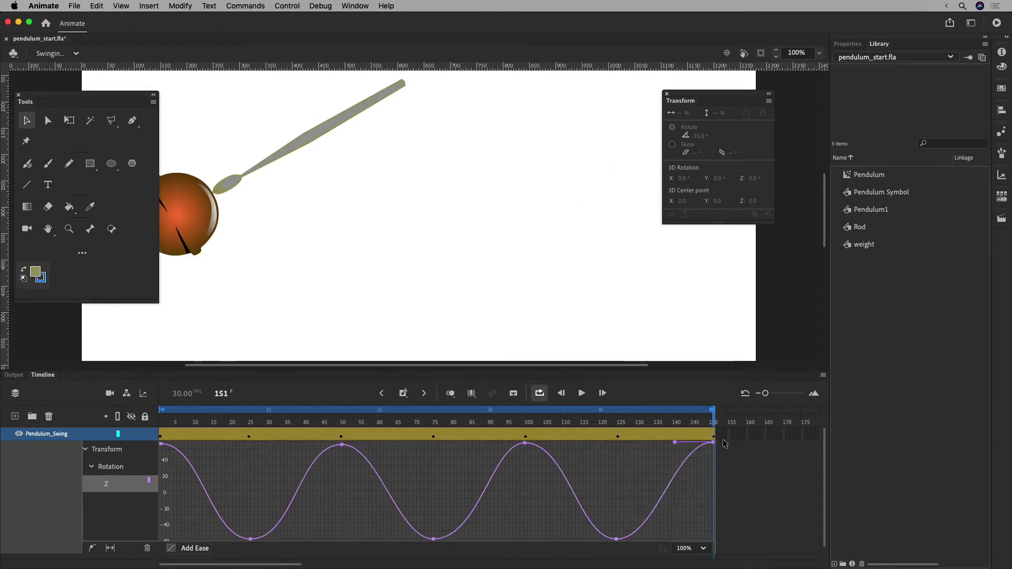
Extend the incoming handles to about frame 88 for frame 100 and about frame 64 for frame 75, and preview the swing
left_click(617, 539)
left_click(525, 445)
left_click_drag(492, 442, 484, 441)
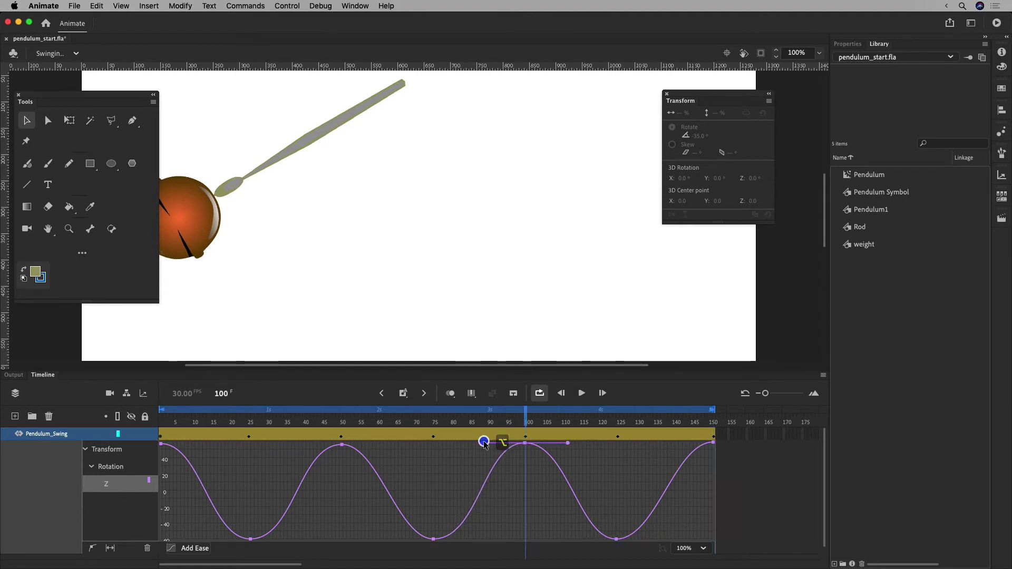
left_click(434, 539)
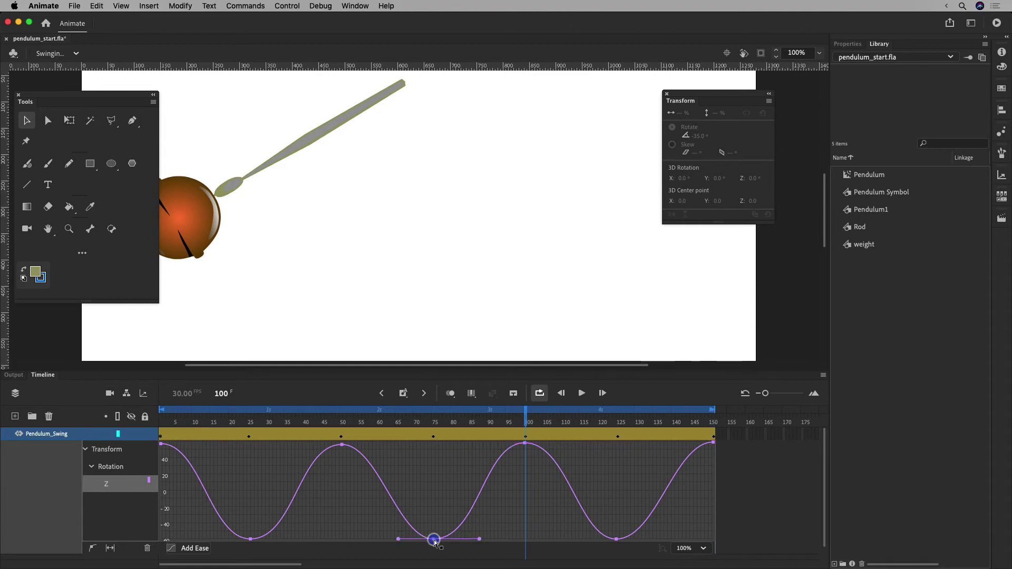
left_click_drag(399, 539, 394, 539)
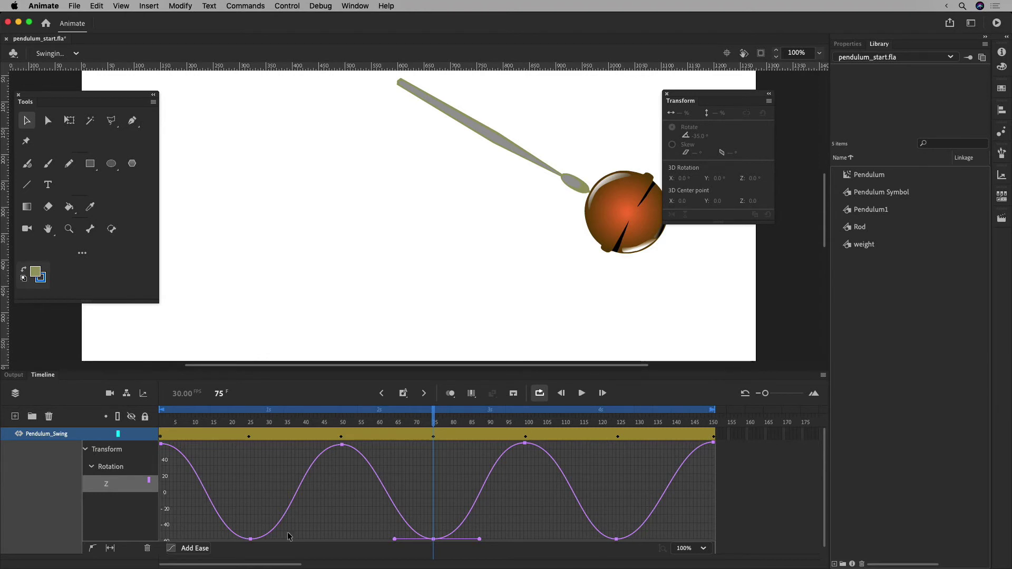
left_click(583, 394)
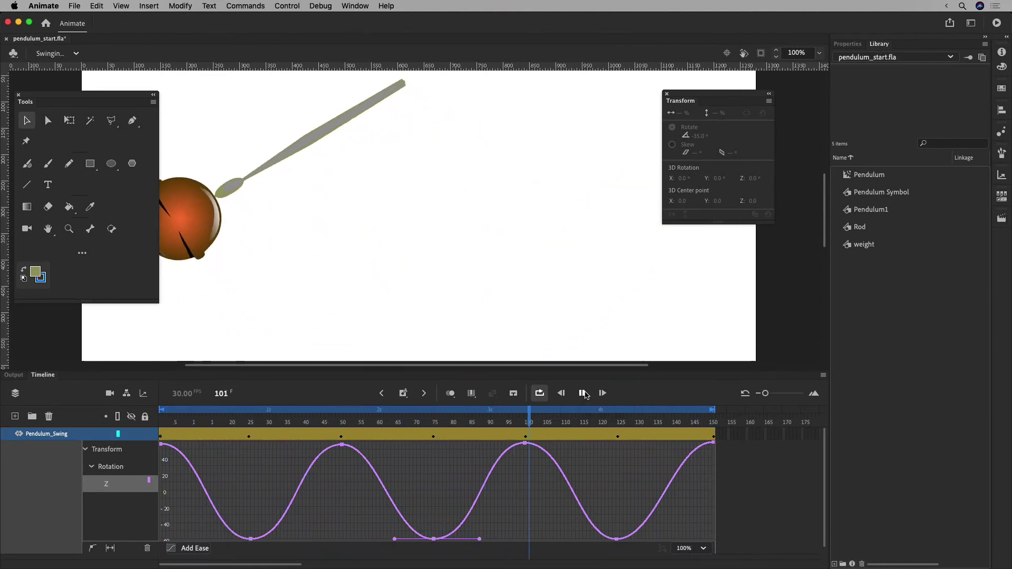
Stretch the frame 75 keyframe's level handles to about frames 54 and 94, and scrub back through the swing
left_click(433, 422)
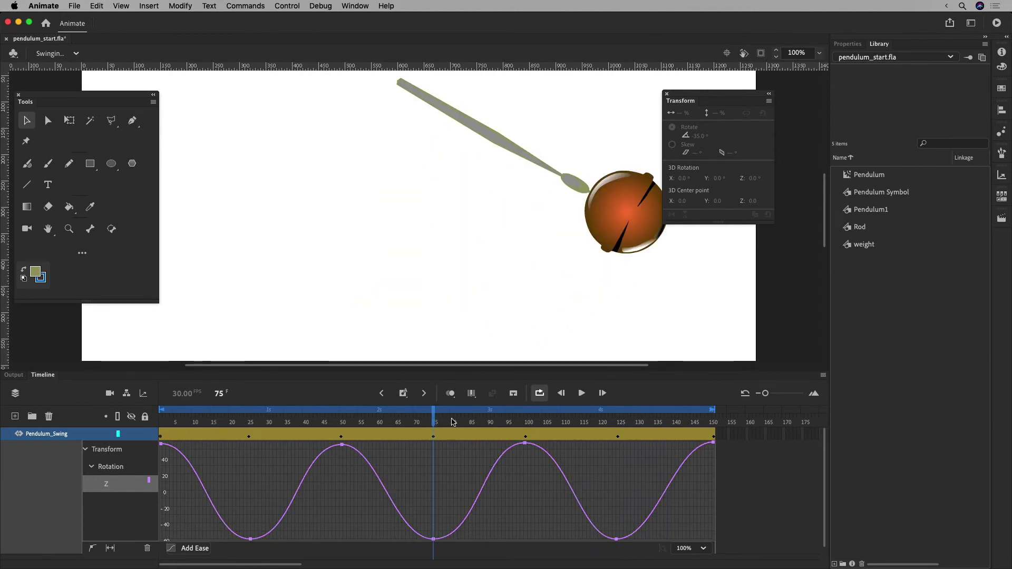
left_click(433, 538)
left_click_drag(479, 538, 505, 539)
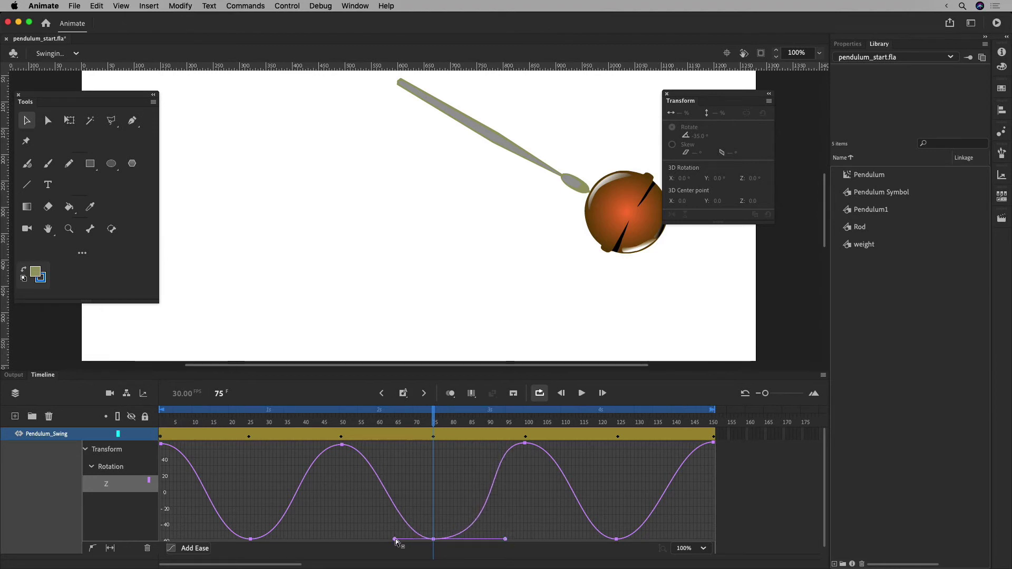
left_click_drag(395, 538, 359, 538)
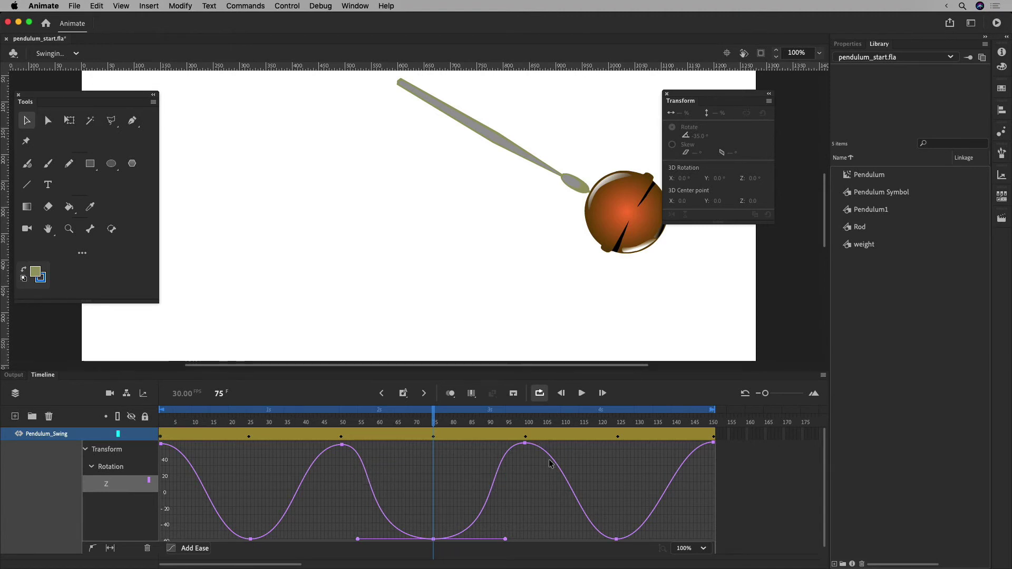
left_click_drag(440, 421, 293, 421)
Play the swing twice, scrubbing back to about frame 39 in between, to judge the longer hold at frame 75
left_click(582, 393)
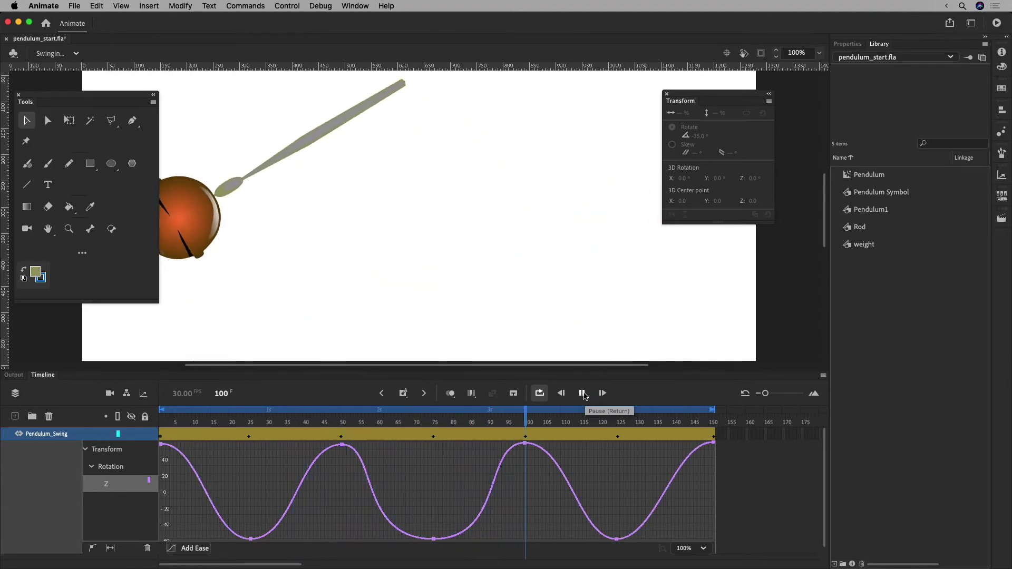
left_click(582, 393)
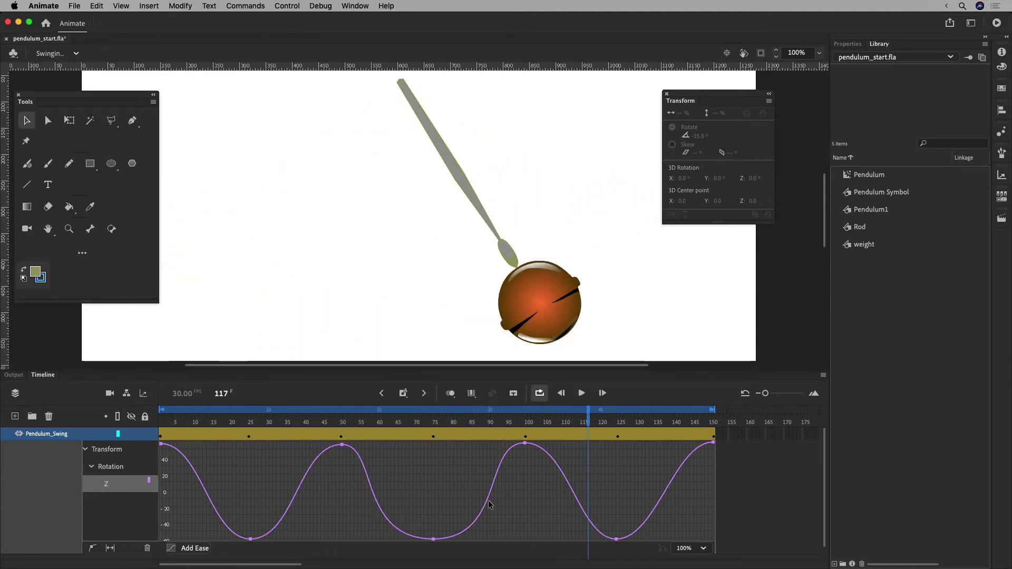
left_click_drag(383, 424, 358, 431)
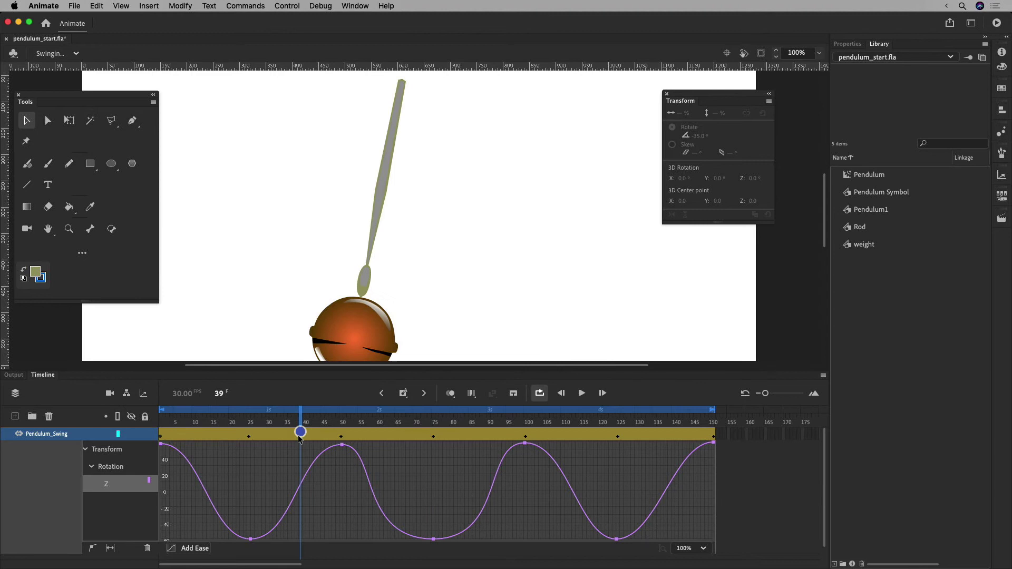
left_click(582, 393)
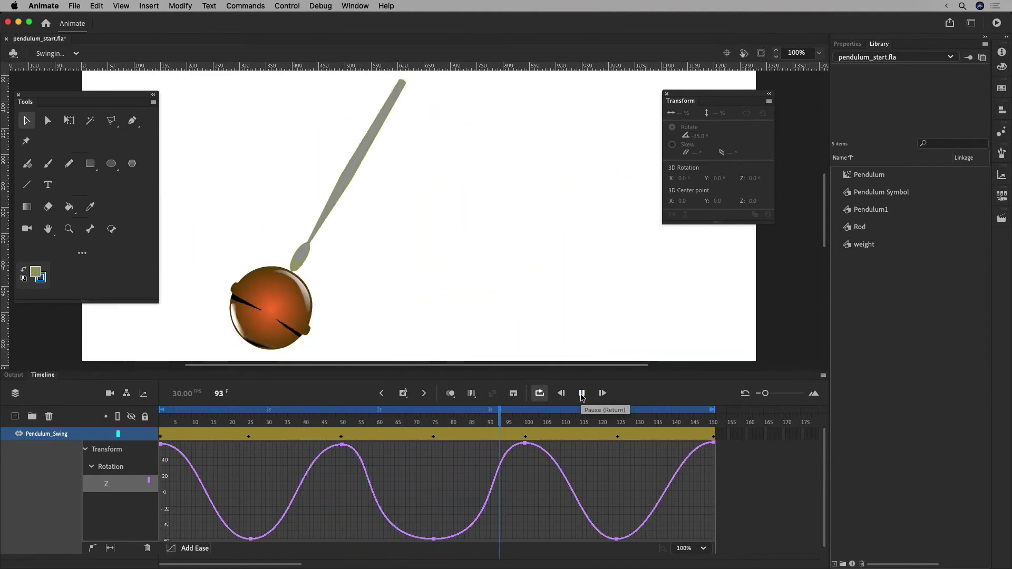
left_click(582, 393)
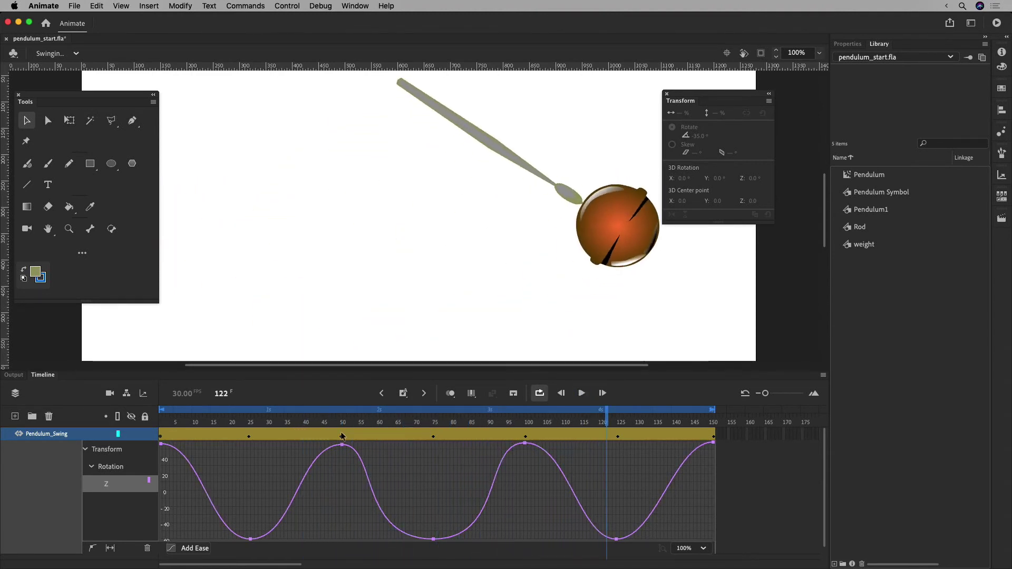
Pull the frame 75 keyframe's handles in to about frames 63 and 87, and scrub back to frame 66
left_click(429, 422)
left_click(434, 539)
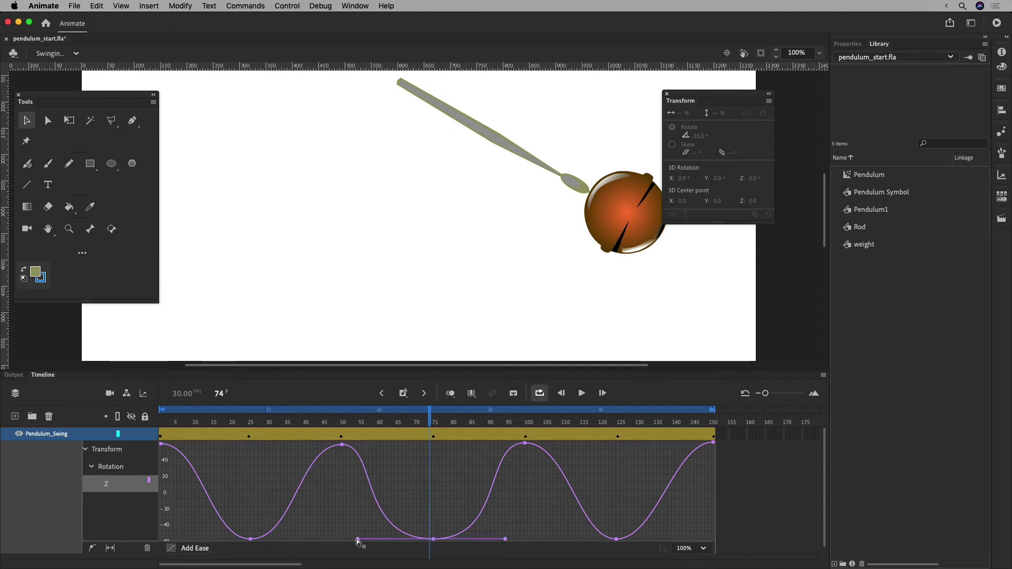
left_click_drag(358, 539, 390, 539)
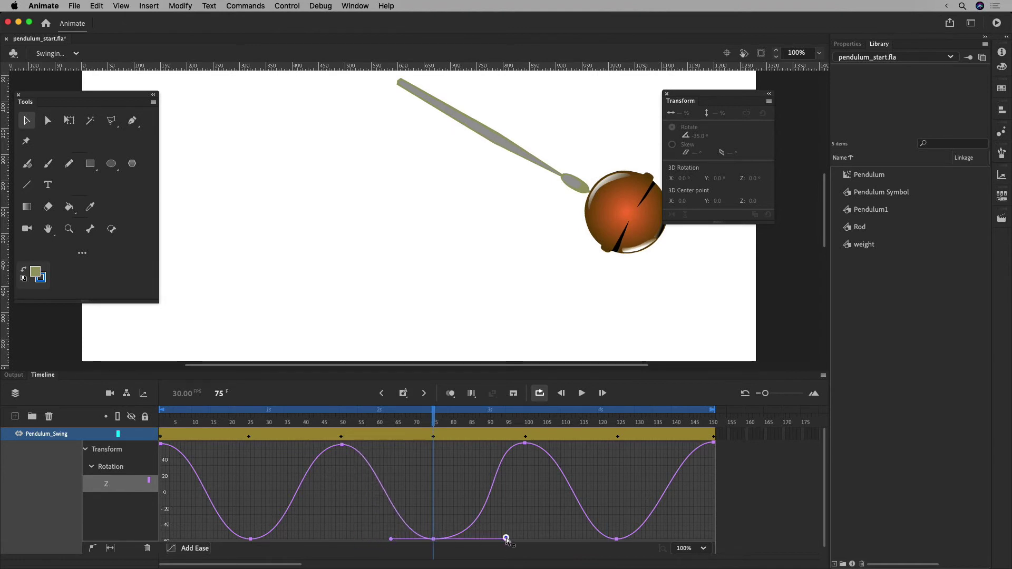
left_click_drag(506, 539, 478, 540)
left_click_drag(431, 422, 400, 422)
Shorten the frame 75 keyframe's level handles to about frames 67 and 82
left_click(525, 443)
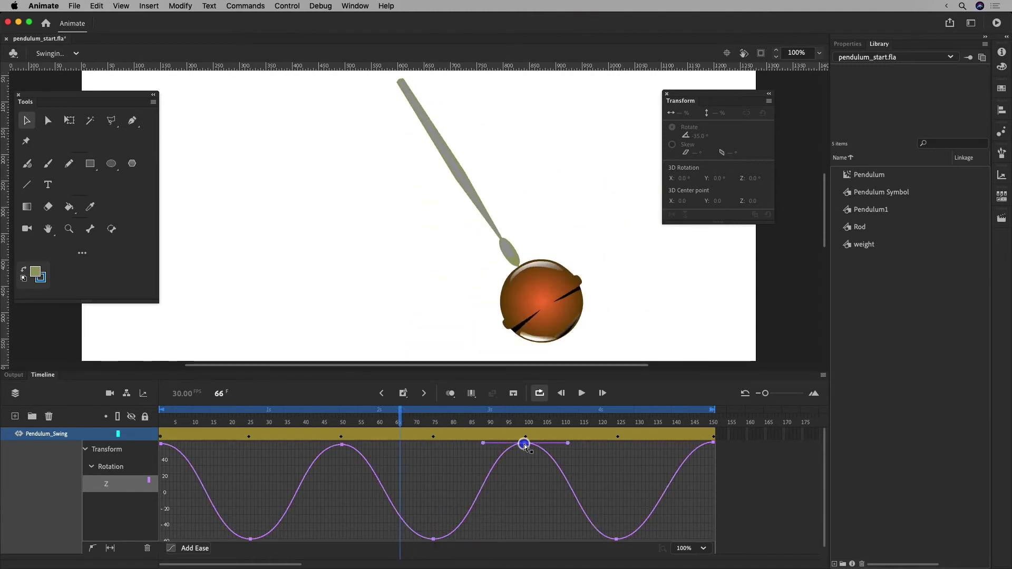
left_click(433, 539)
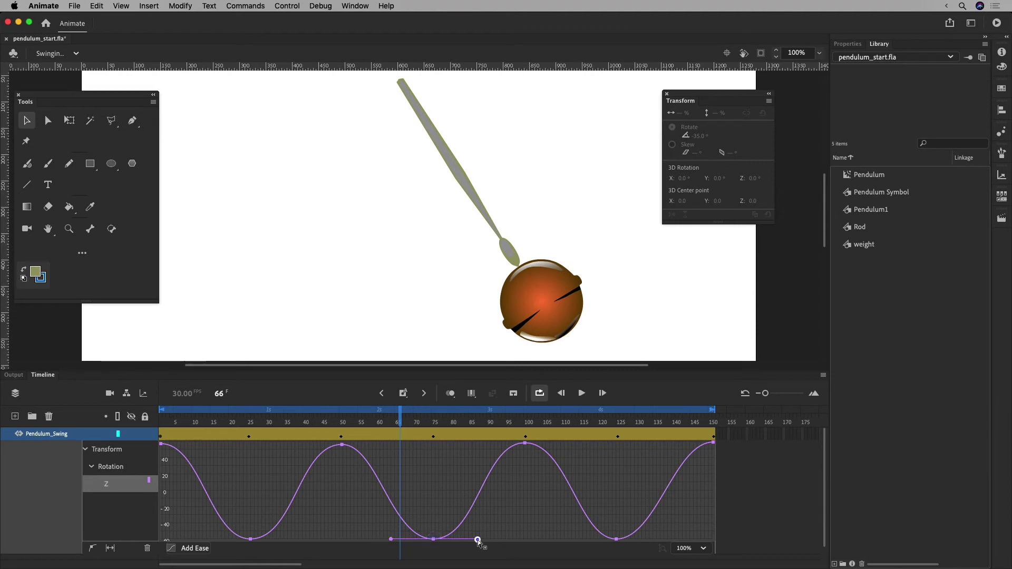
left_click_drag(476, 540, 462, 540)
left_click_drag(391, 539, 404, 539)
Shorten the frame 50 keyframe's level handles to about frames 42 and 56
left_click(341, 444)
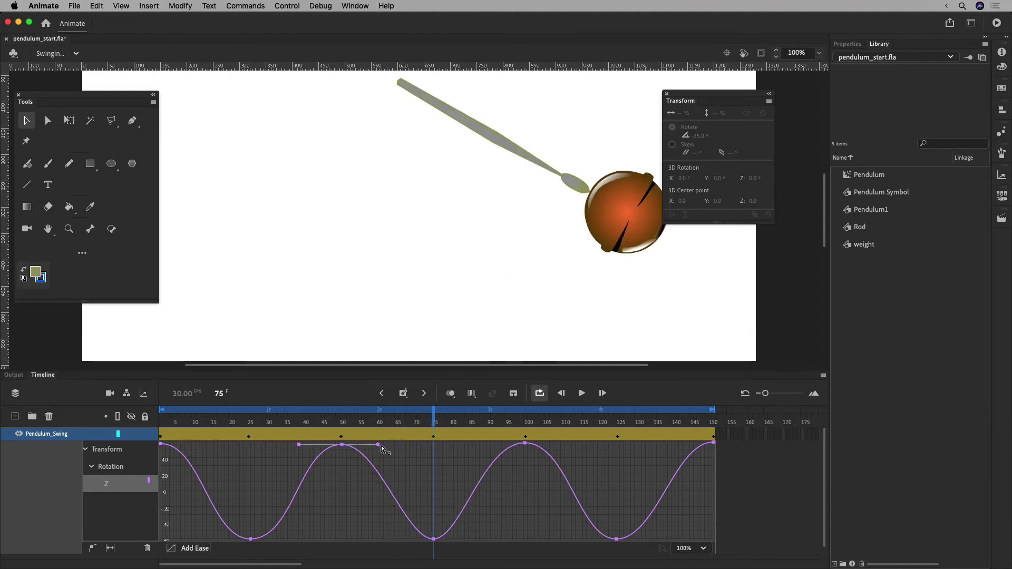
left_click_drag(379, 444, 365, 445)
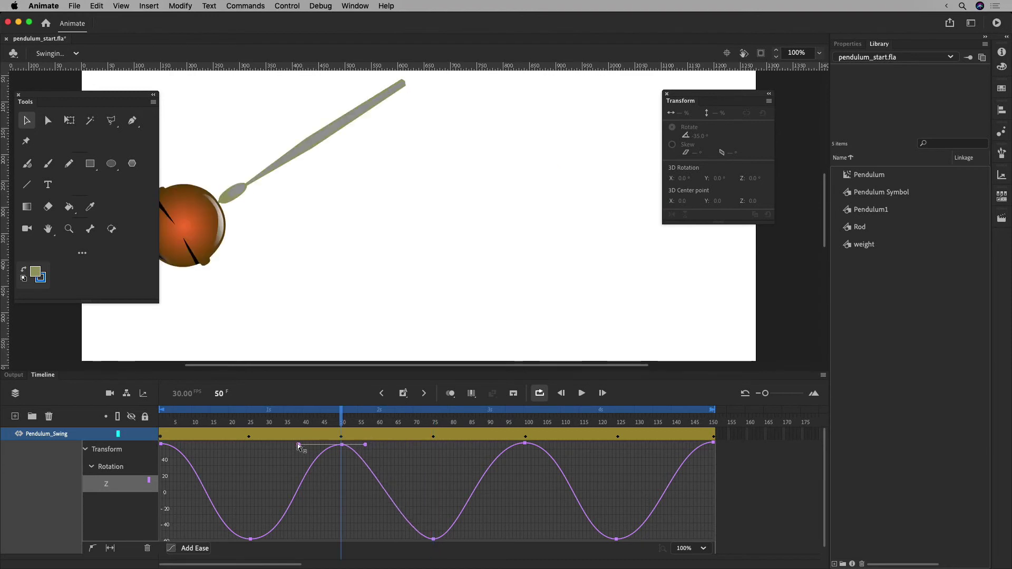
left_click_drag(299, 444, 313, 445)
Shorten the frame 100 keyframe's level handles to about frames 94 and 105
left_click(525, 443)
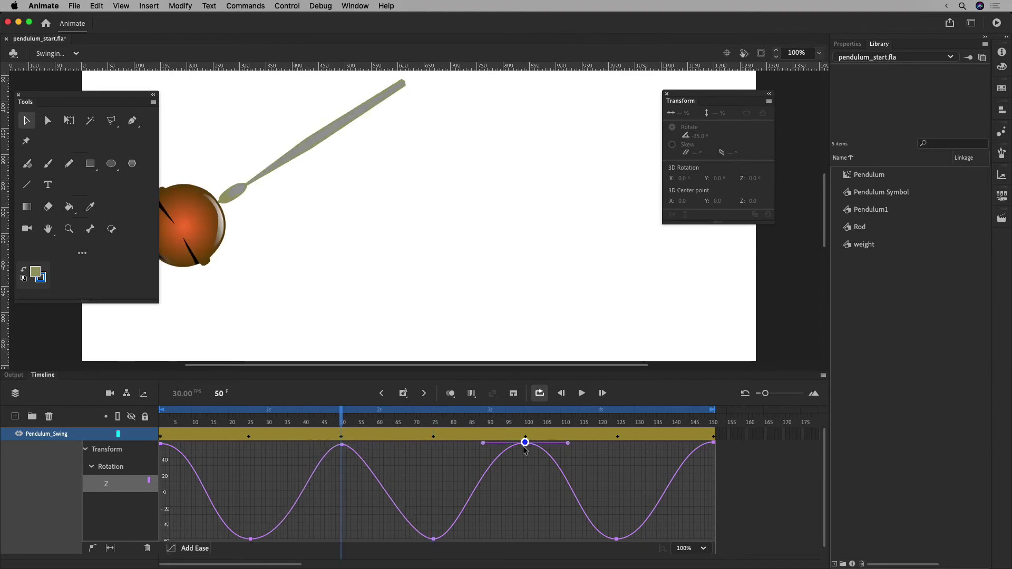
left_click_drag(483, 441, 506, 445)
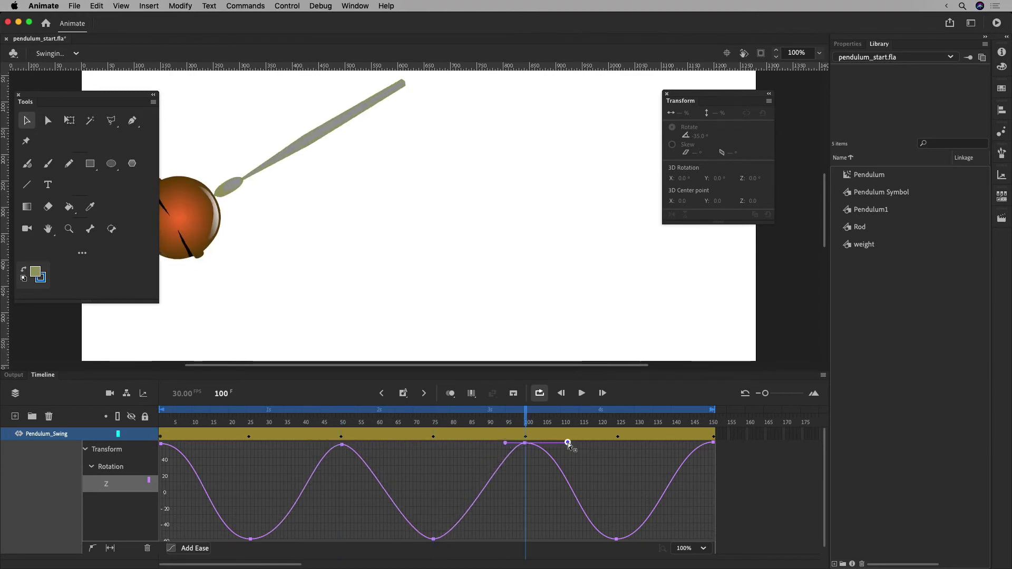
left_click_drag(568, 442, 547, 472)
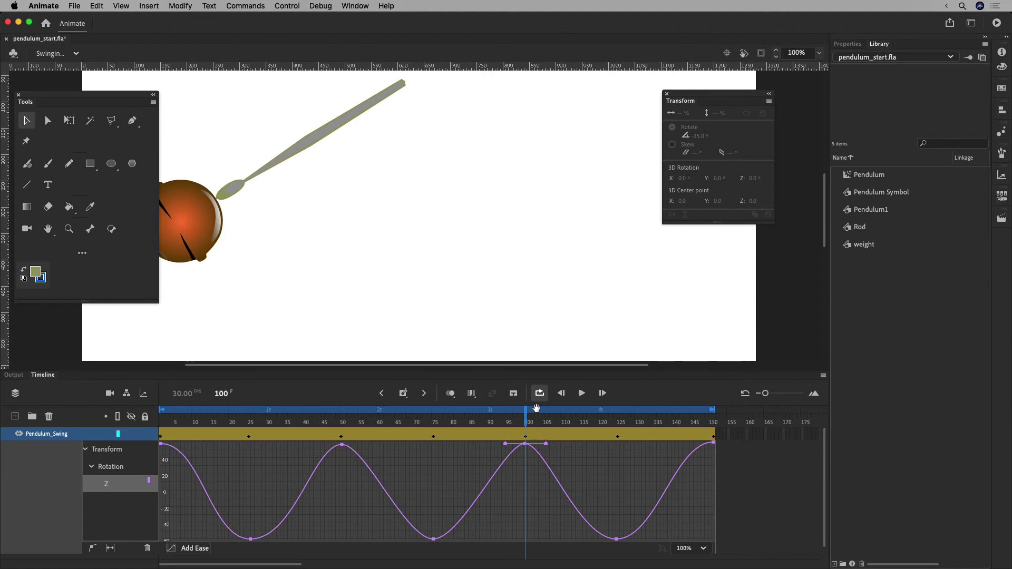
Scrub back to frame 58 and play the swing to review its easing
left_click_drag(536, 408, 369, 409)
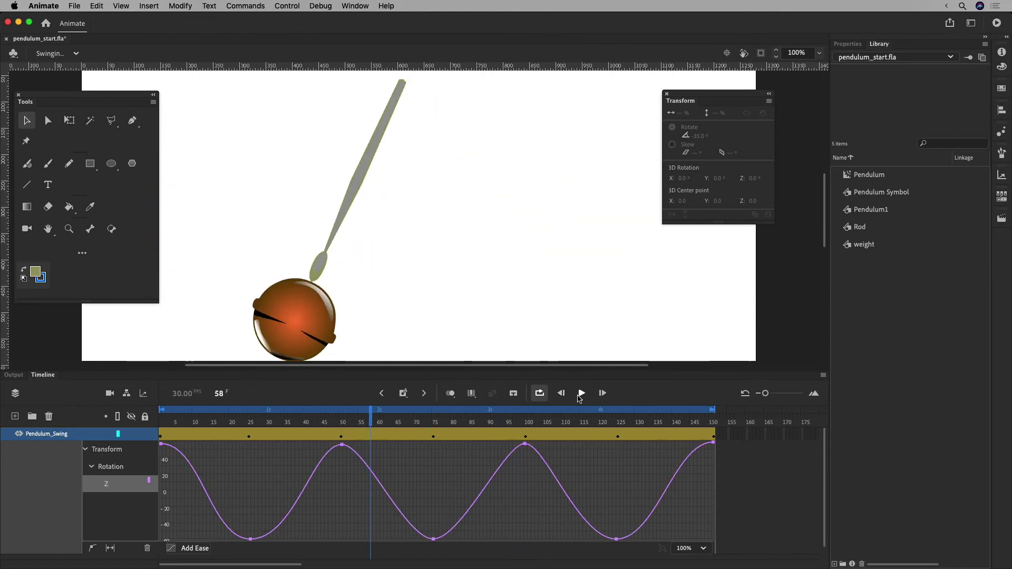
left_click(582, 393)
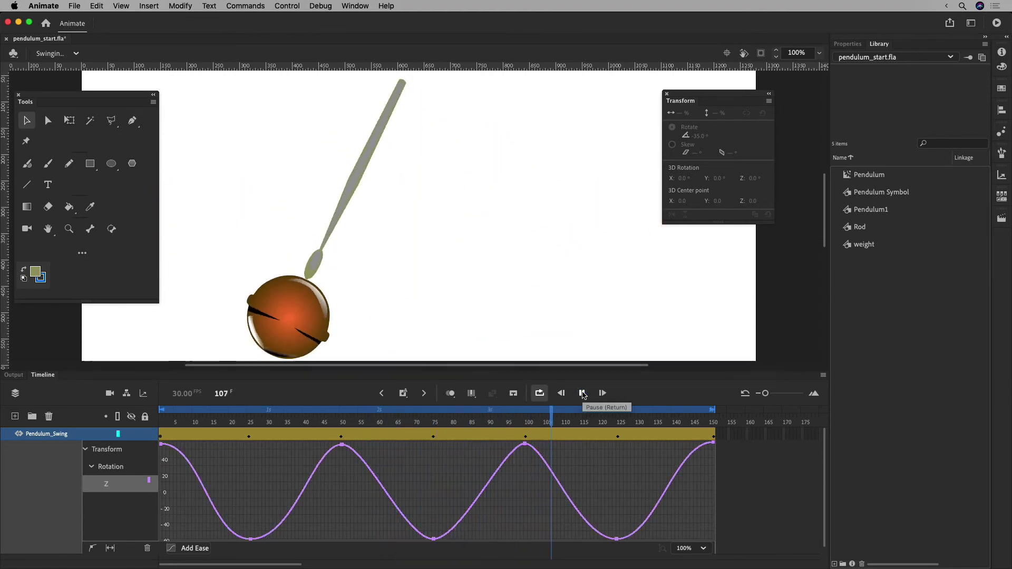
left_click(582, 393)
Lengthen the frame 100 keyframe's level handles in the rotation graph, and the frame 75 keyframe's handles to about frames 64 and 86
left_click(526, 444)
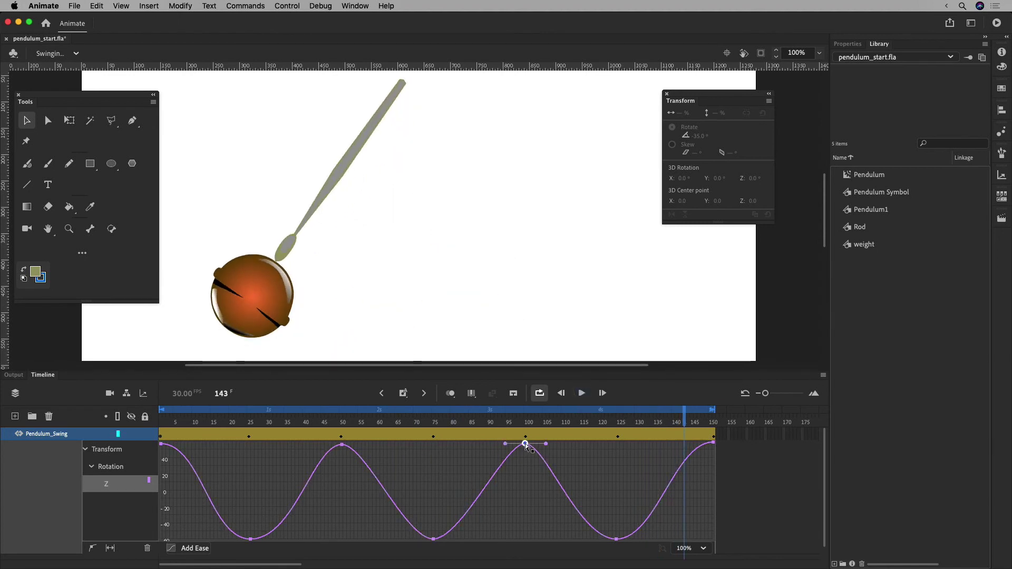
left_click_drag(504, 444, 568, 443)
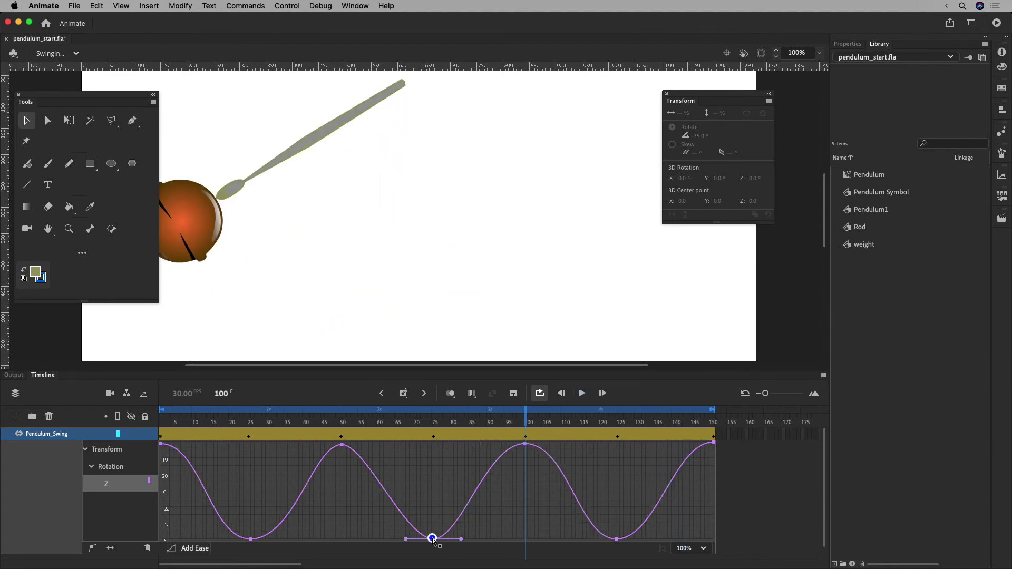
left_click_drag(460, 540, 471, 538)
left_click_drag(406, 540, 391, 539)
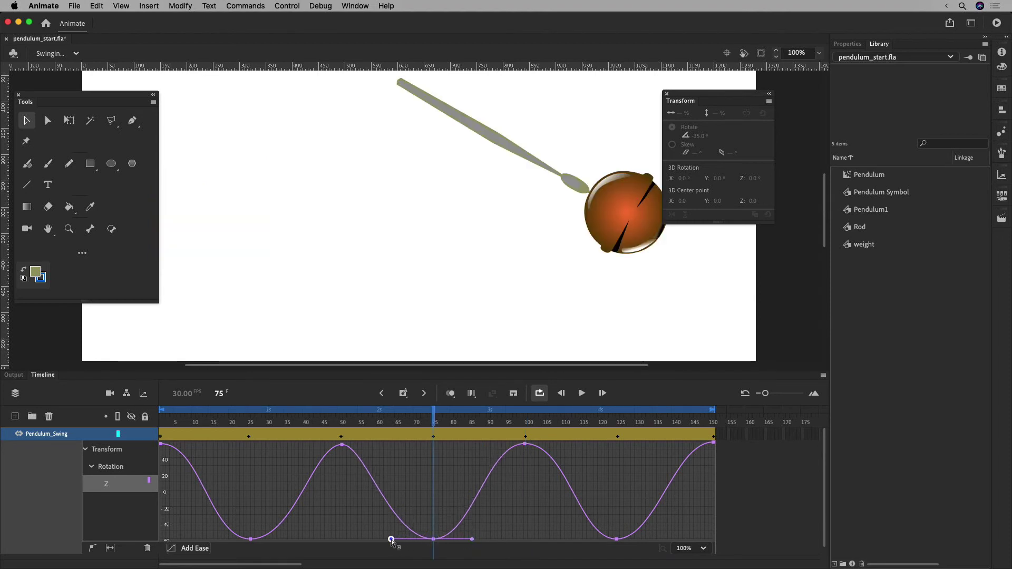
Lengthen the frame 50 keyframe's level handles to about frames 40 and 60
left_click(342, 445)
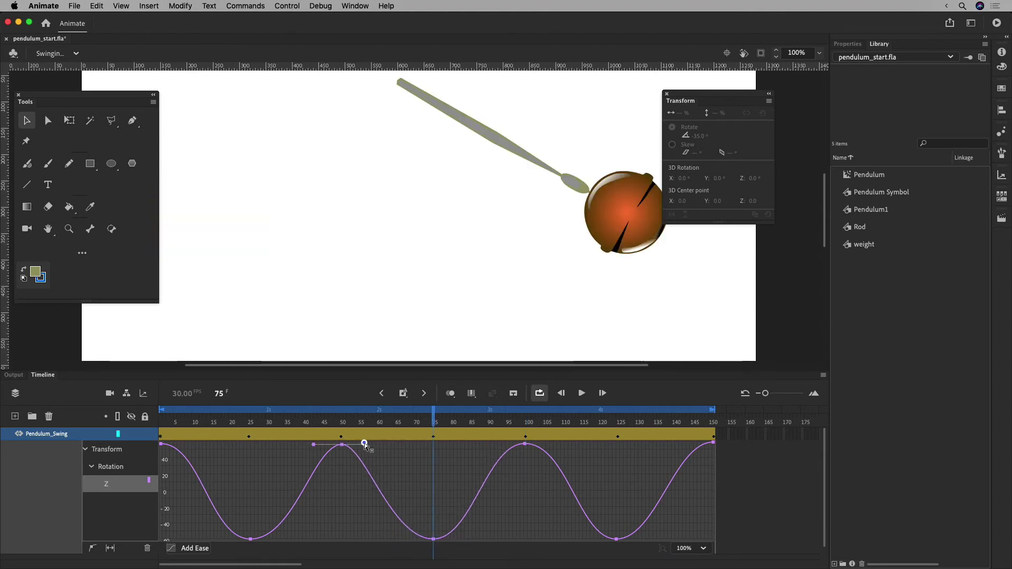
left_click_drag(368, 443, 376, 444)
left_click_drag(314, 445, 302, 444)
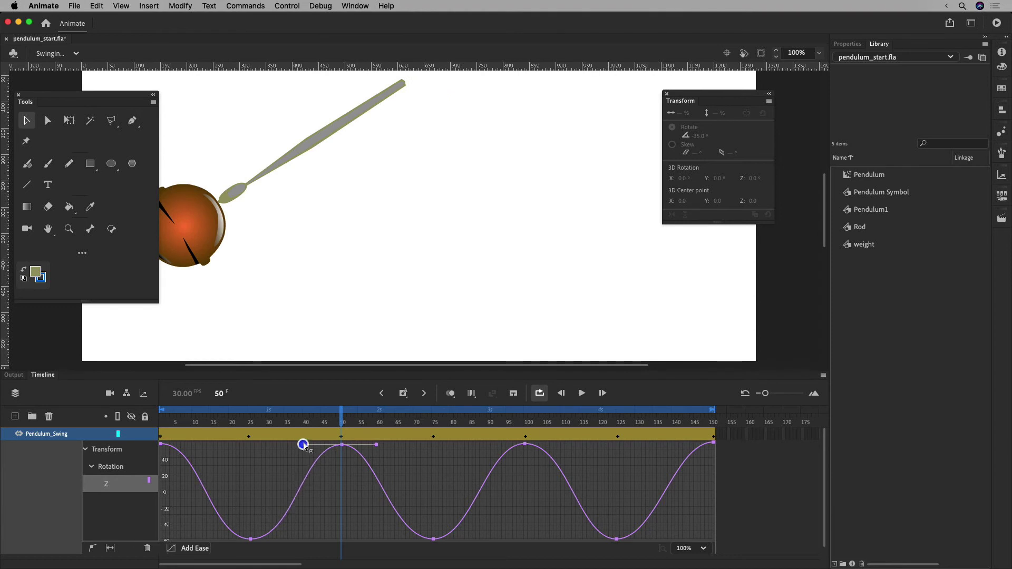
Play the swing and scrub through the whole timeline to check the motion, ending back at frame 1
left_click(582, 394)
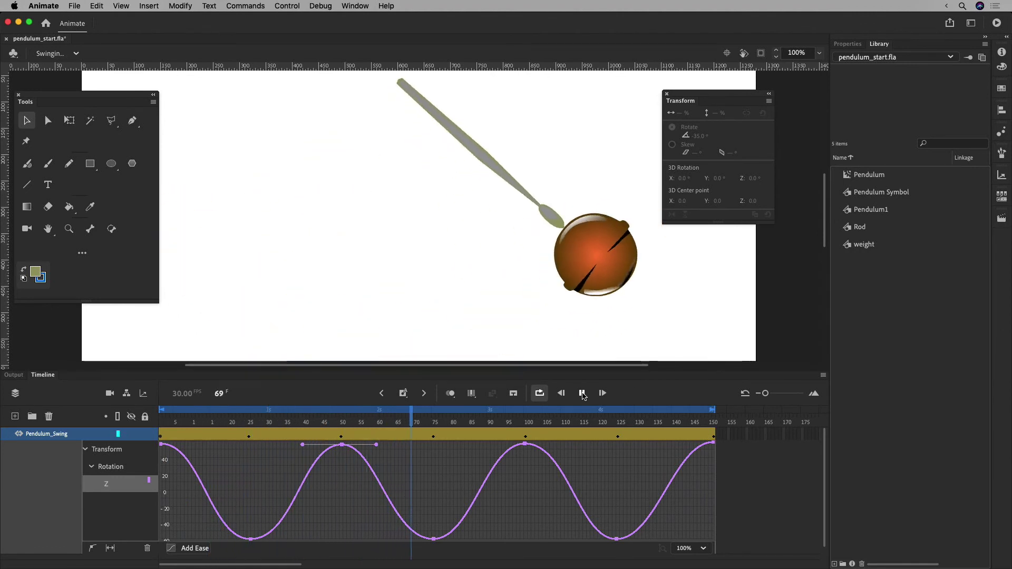
left_click(582, 393)
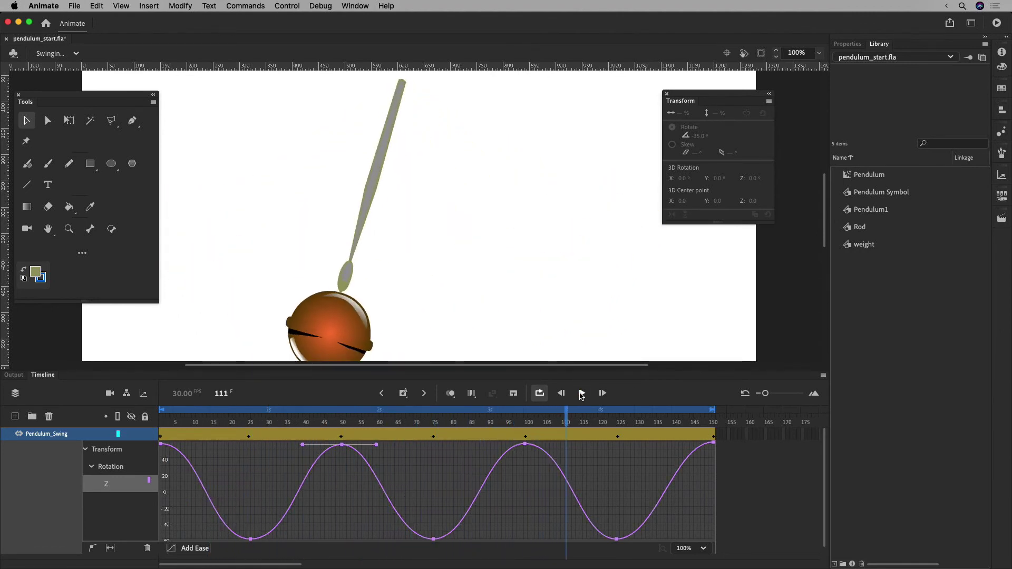
mouse_move(190, 423)
left_mouse_down()
mouse_move(166, 424)
mouse_move(713, 423)
mouse_move(201, 418)
left_mouse_up()
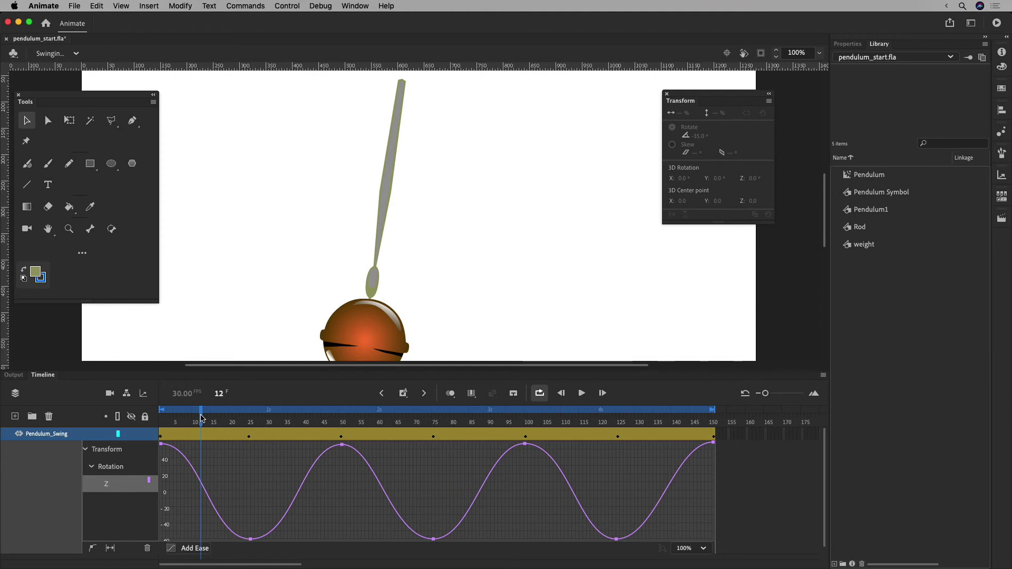
left_click_drag(201, 425, 714, 431)
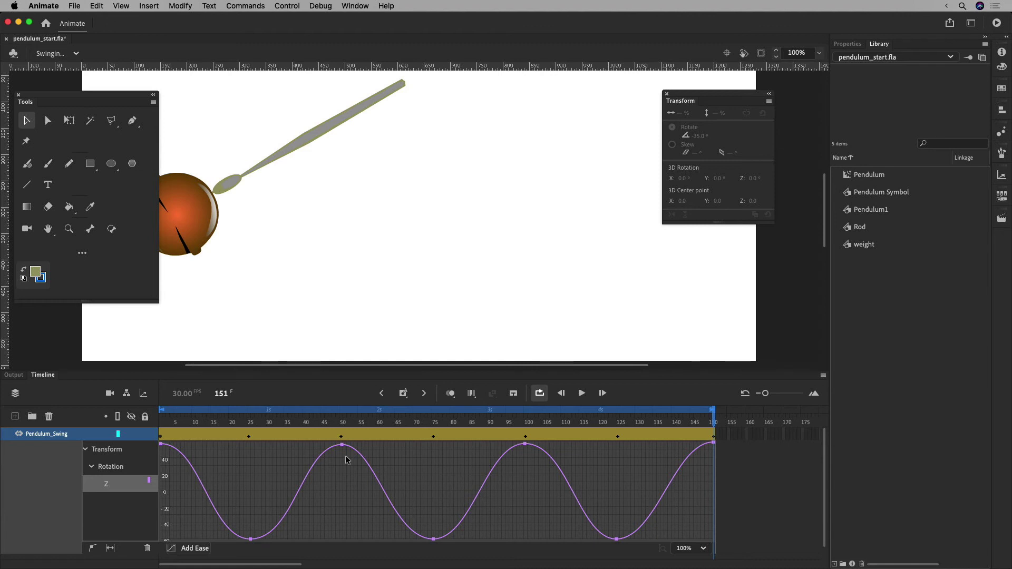
left_click_drag(193, 424, 249, 431)
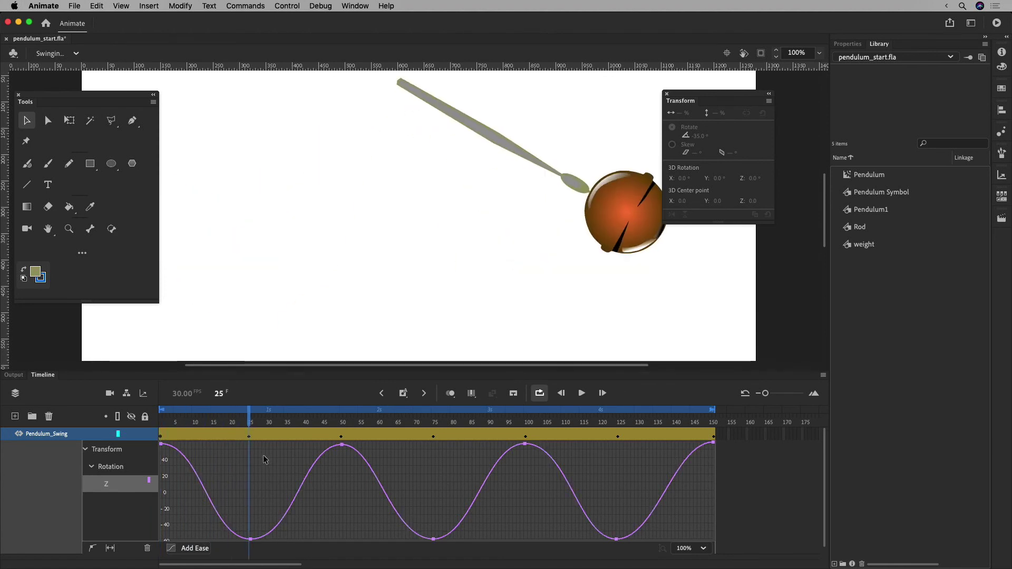
left_click_drag(248, 424, 149, 419)
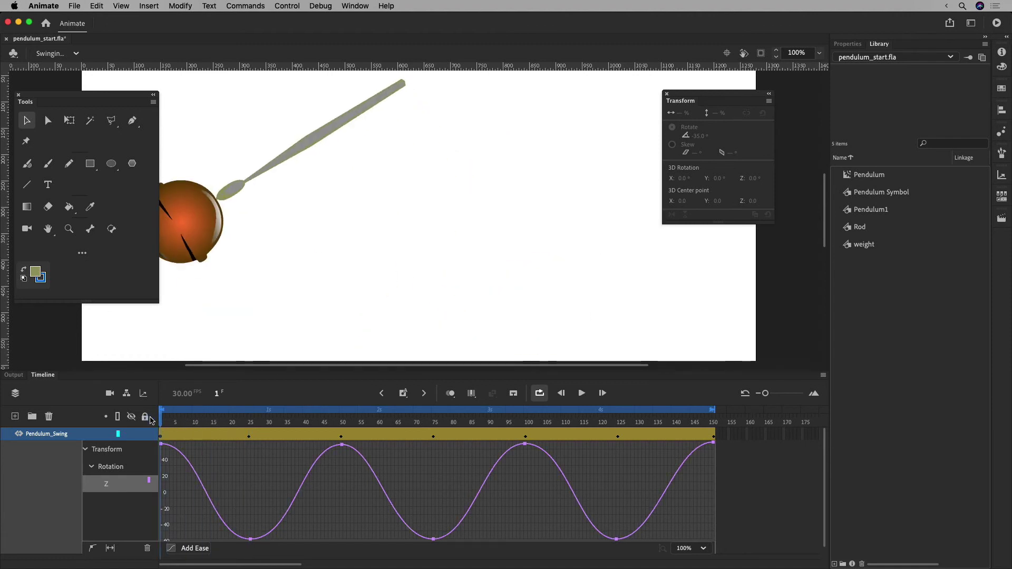
Reduce the Z rotation to about -42° at the frame 25 keyframe and about 33° at frame 50, then compare both poses
left_click_drag(175, 419, 249, 425)
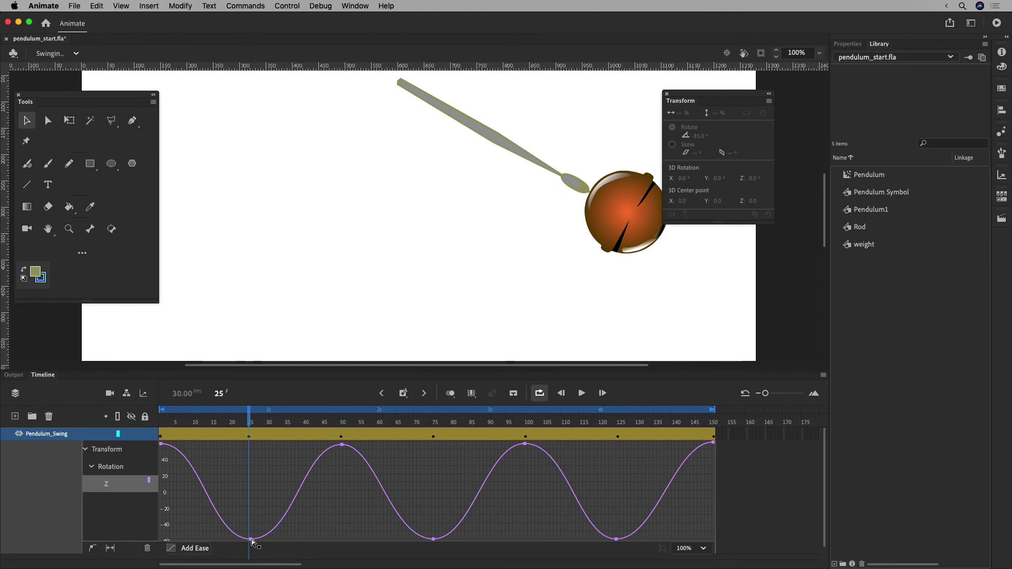
left_click_drag(252, 539, 250, 525)
left_click(342, 445)
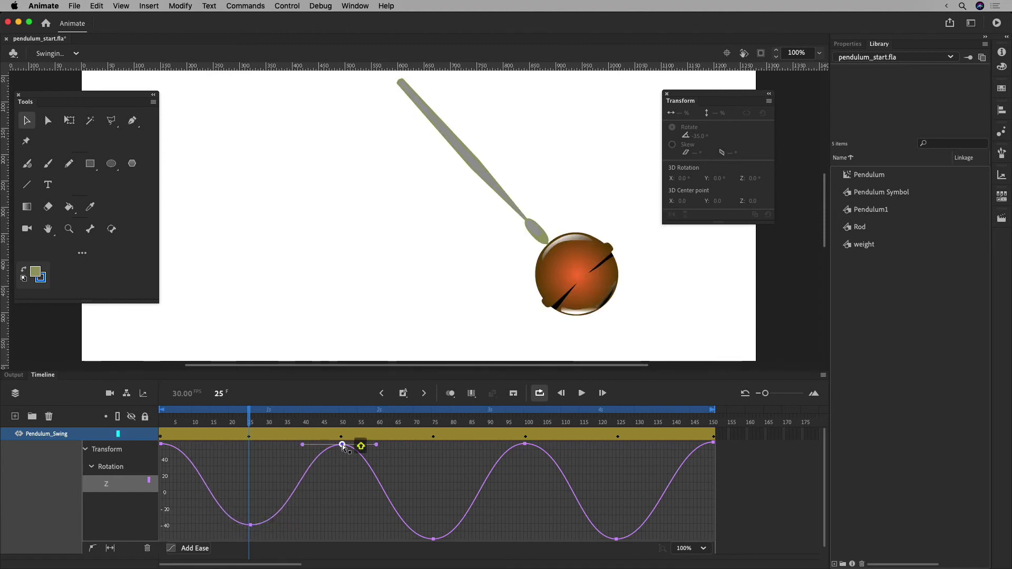
left_click_drag(342, 447, 342, 465)
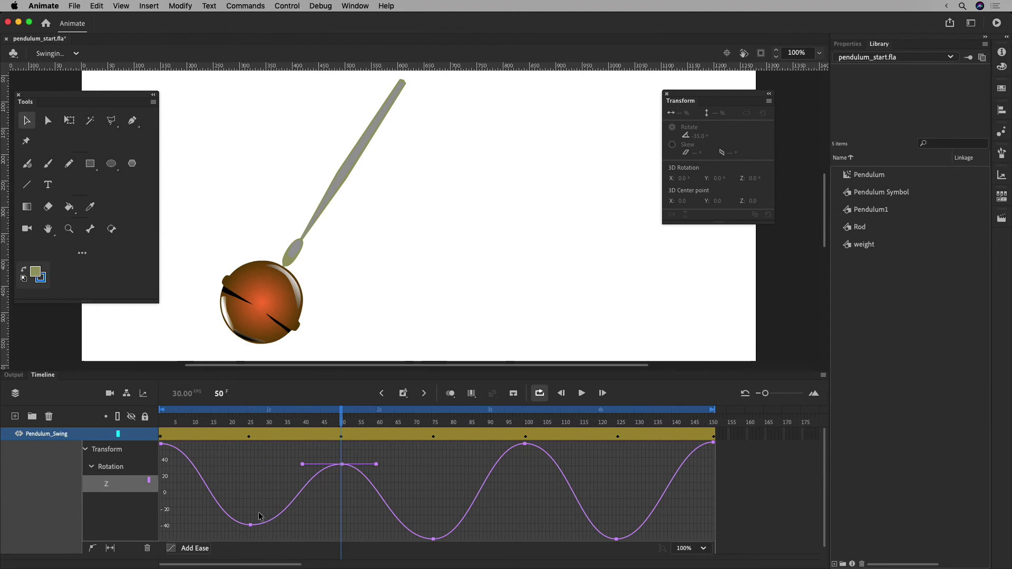
left_click_drag(222, 423, 249, 422)
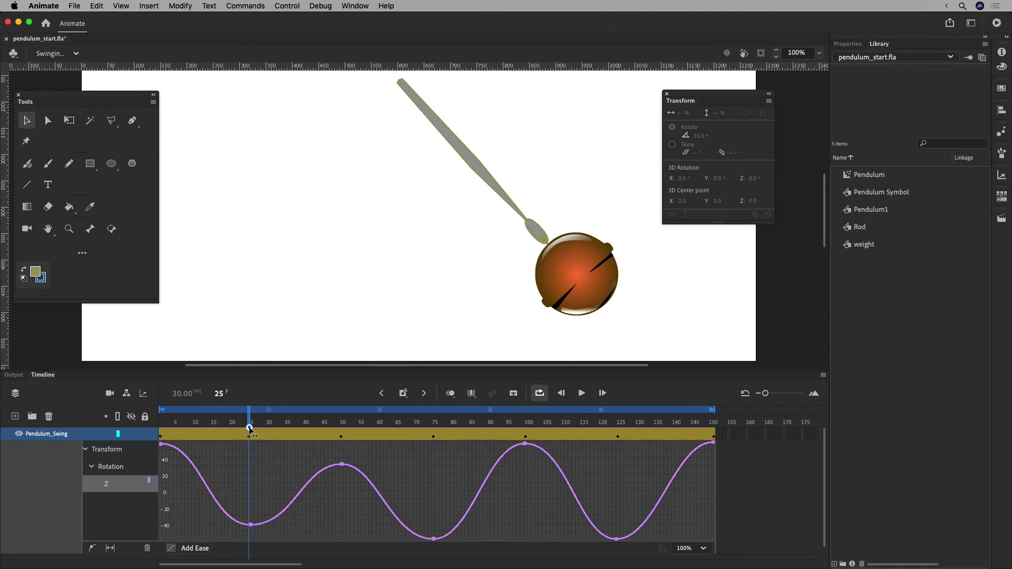
left_click(341, 421)
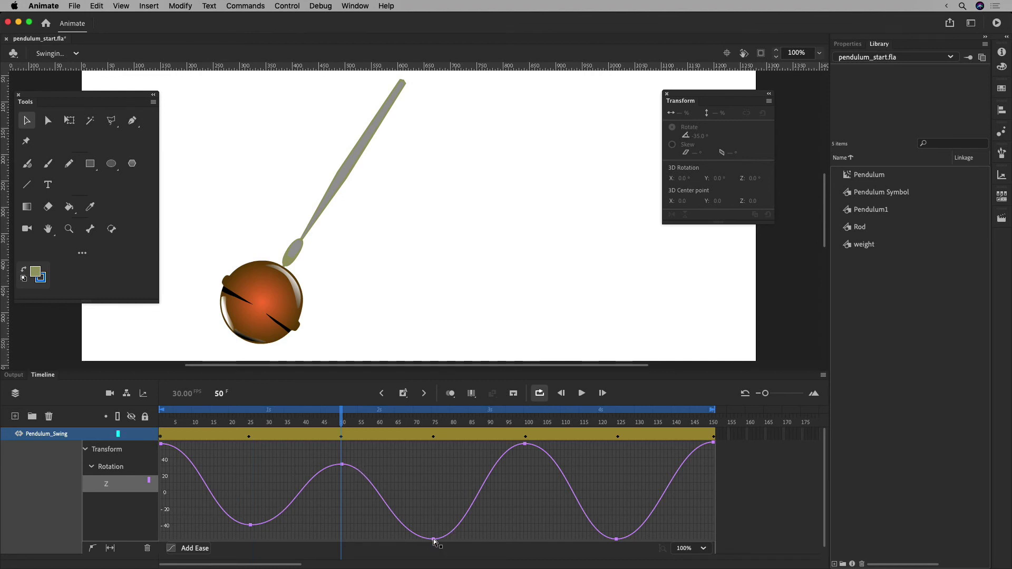
Reduce the swing of the frame 75 graph point to about -28° of Z rotation, landing its keyframe on frame 76
left_click_drag(433, 539, 434, 526)
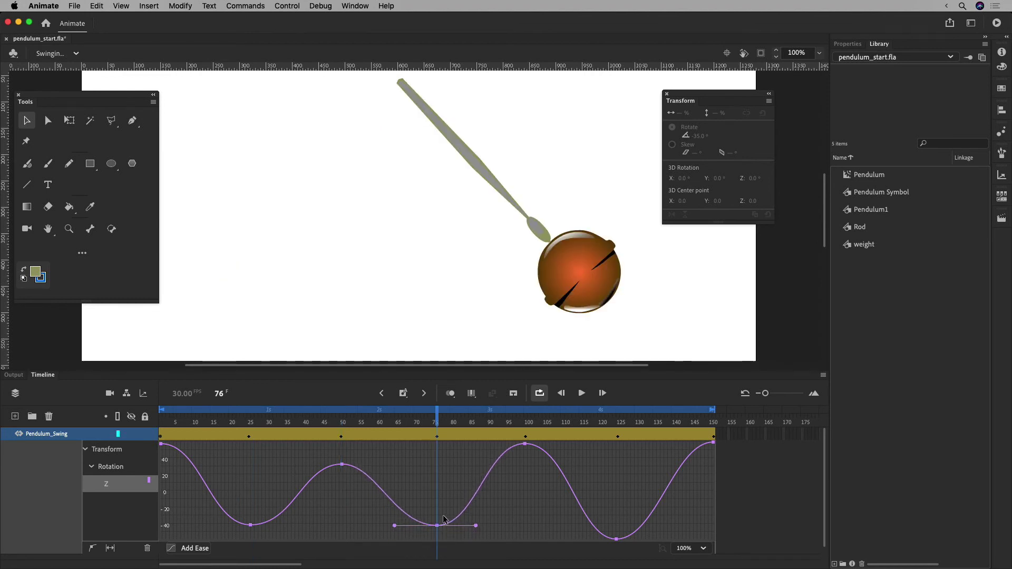
key("super+z")
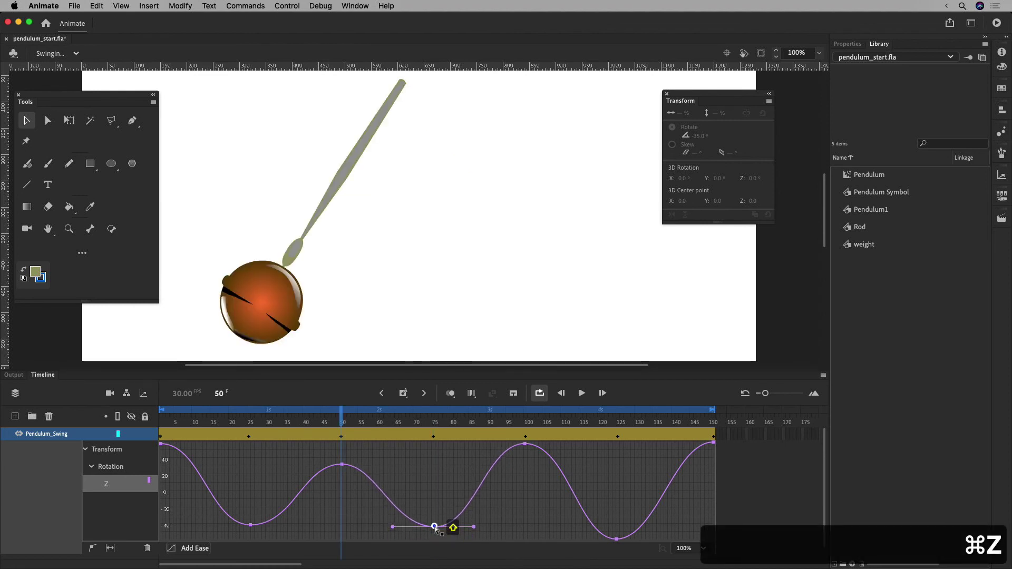
left_click_drag(434, 525, 432, 514)
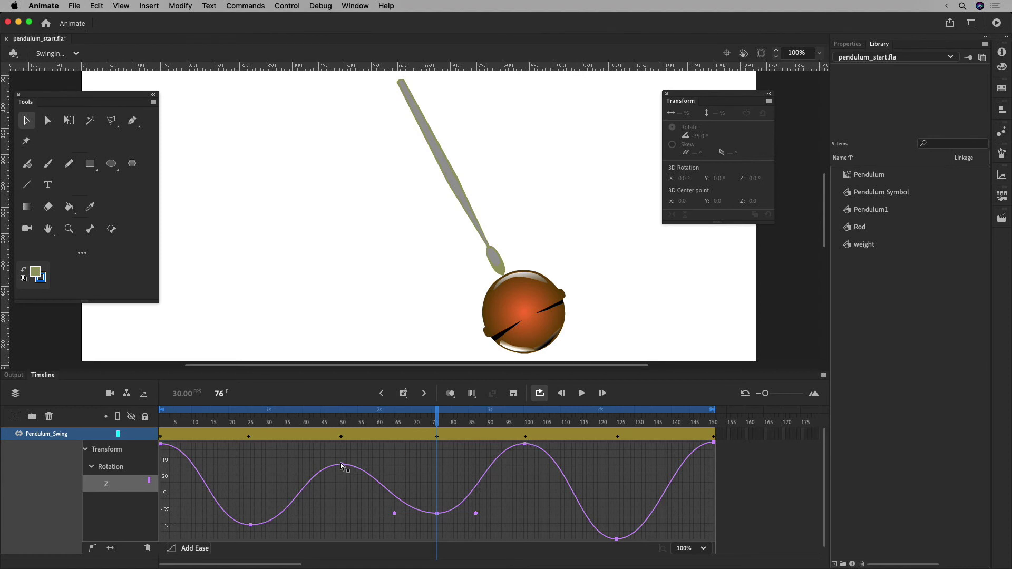
Reduce the Z rotation at the frame 100, frame 125 and final keyframes to about 10°, -8° and 0°
left_click_drag(525, 445, 525, 482)
left_click_drag(616, 540, 615, 497)
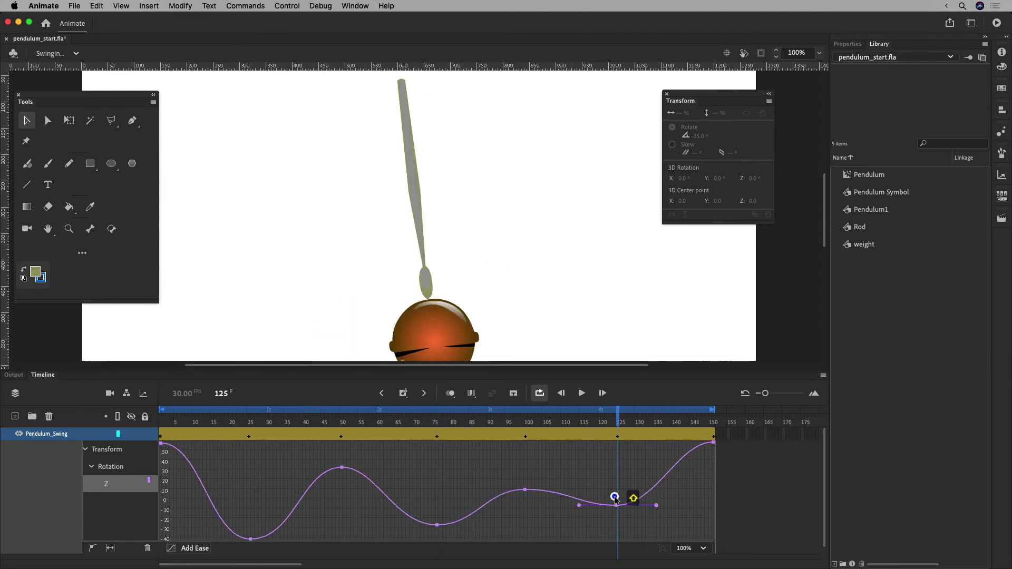
left_click(713, 443)
left_click_drag(713, 444, 712, 497)
Play the decaying swing from the timeline and pause it at frame 25
left_click(711, 419)
key("Return")
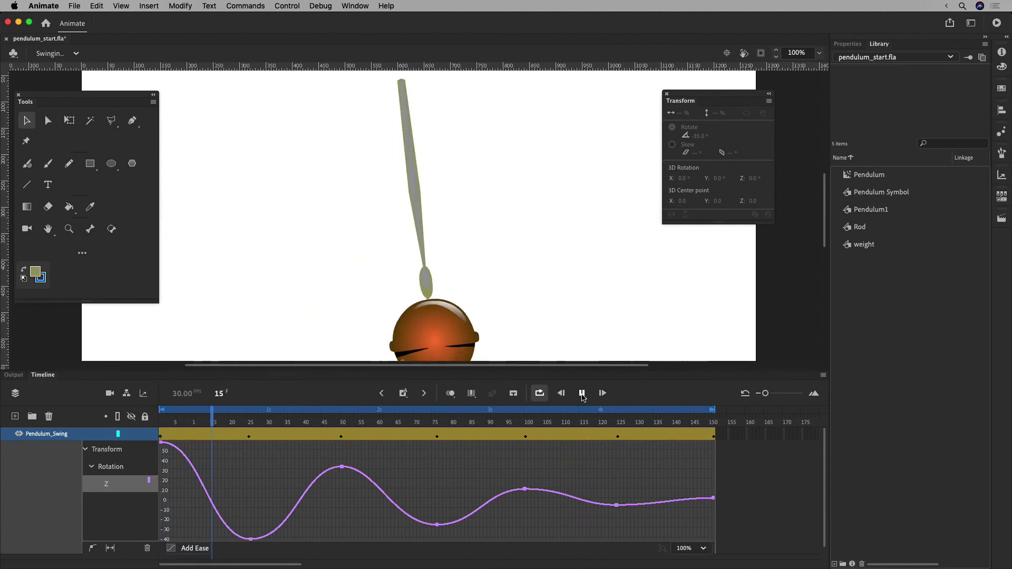
left_click(582, 394)
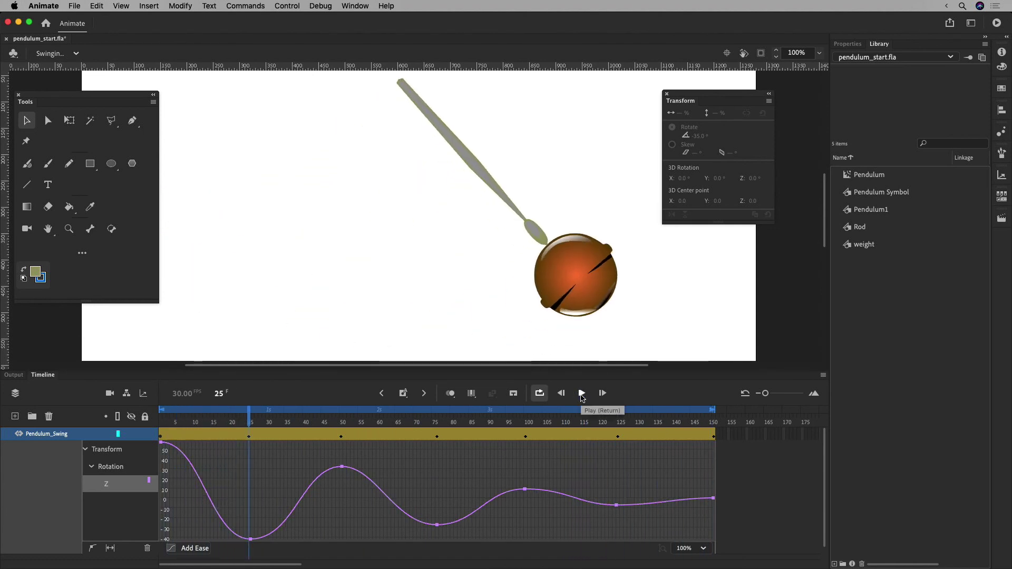
Step through the keyframes from frame 25 to the final frame to check the pendulum's pose at each one
left_click(248, 432)
left_click(340, 433)
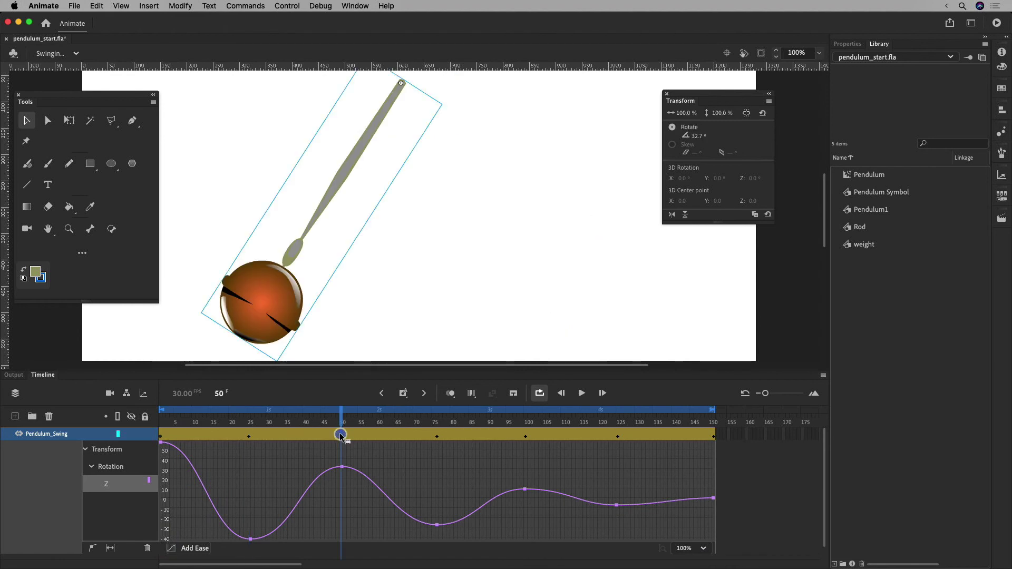
left_click(437, 435)
left_click(526, 435)
left_click(617, 434)
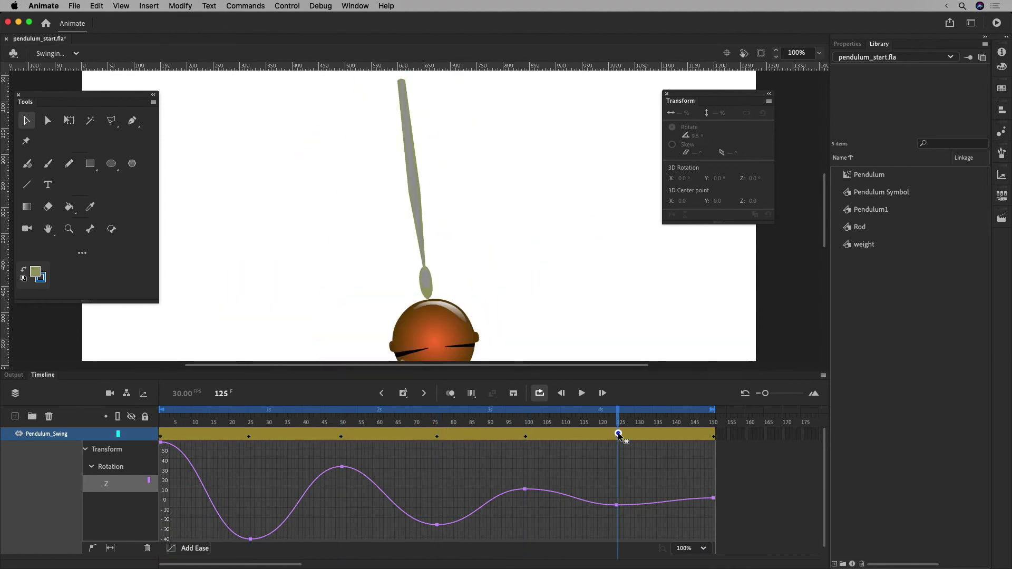
left_click(714, 436)
left_click(728, 452)
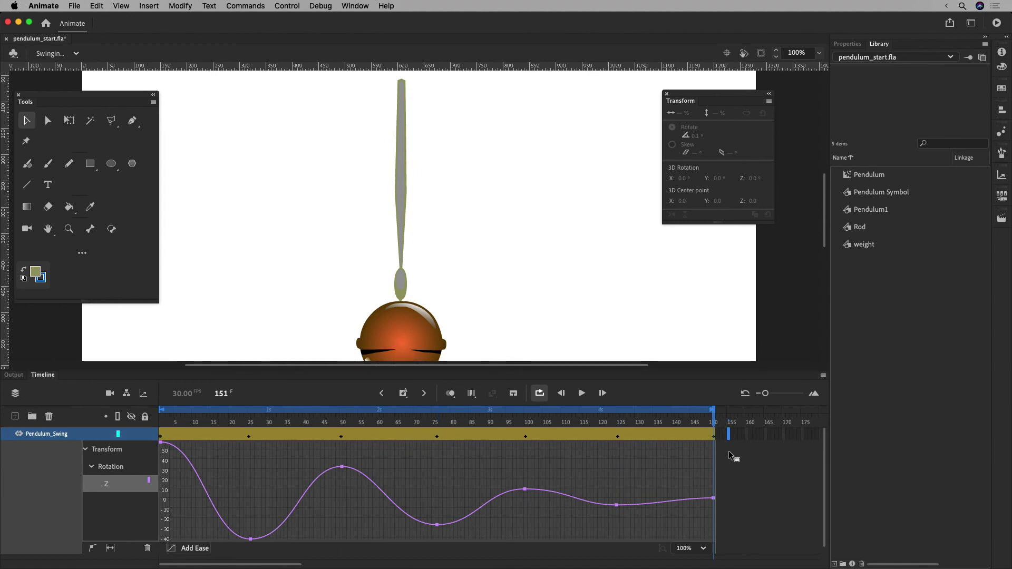
Undo a trial shift of the frame 50 graph point, and move the frame 25 keyframe to frame 26 on the tween span
left_click(344, 466)
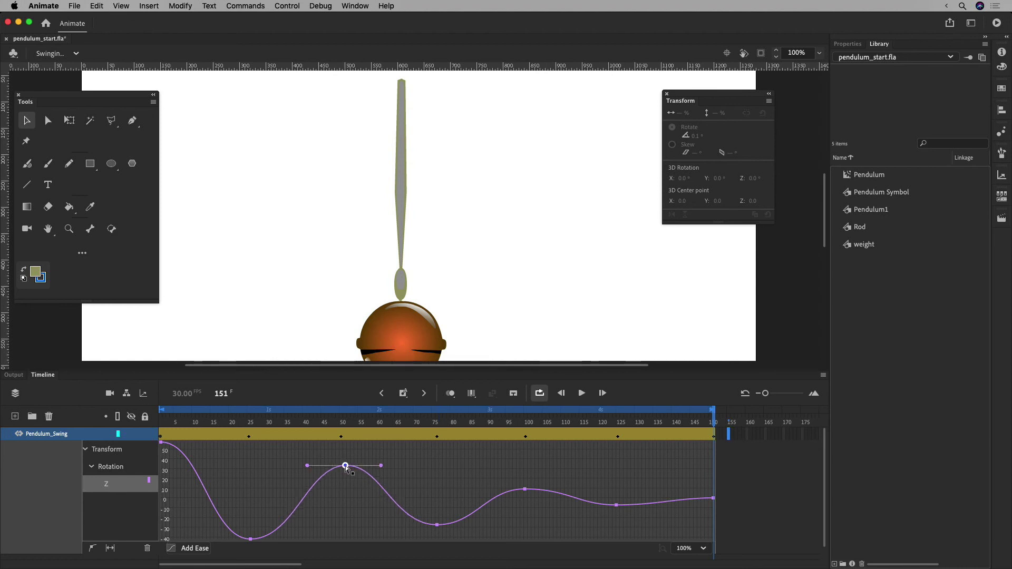
key("super+z")
left_click(339, 438)
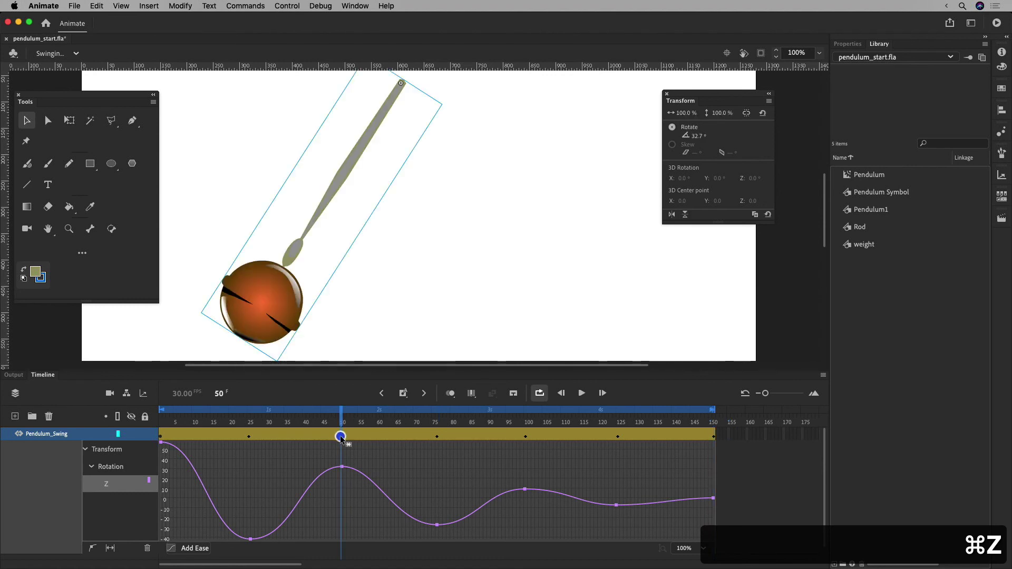
left_click(250, 436)
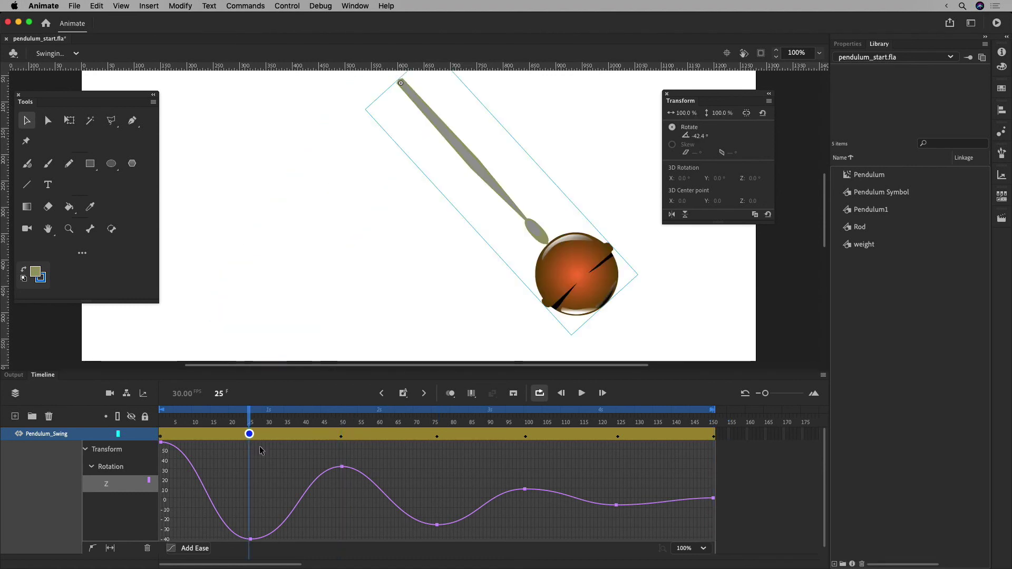
left_click_drag(248, 437, 252, 436)
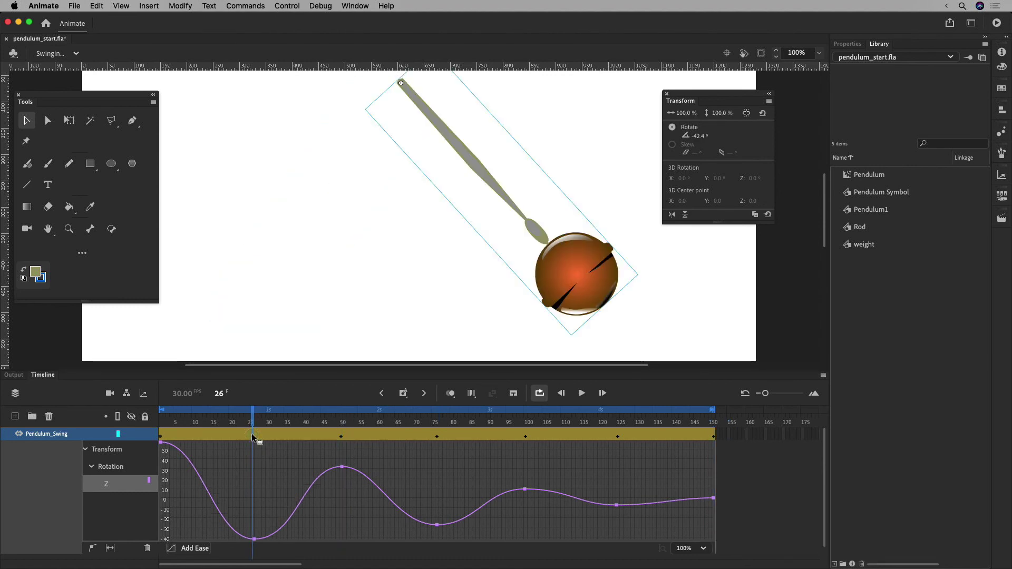
Move the frame 50 keyframe to frame 52 and the frame 76 keyframe to frame 79 on the tween span
left_click_drag(342, 437, 352, 454)
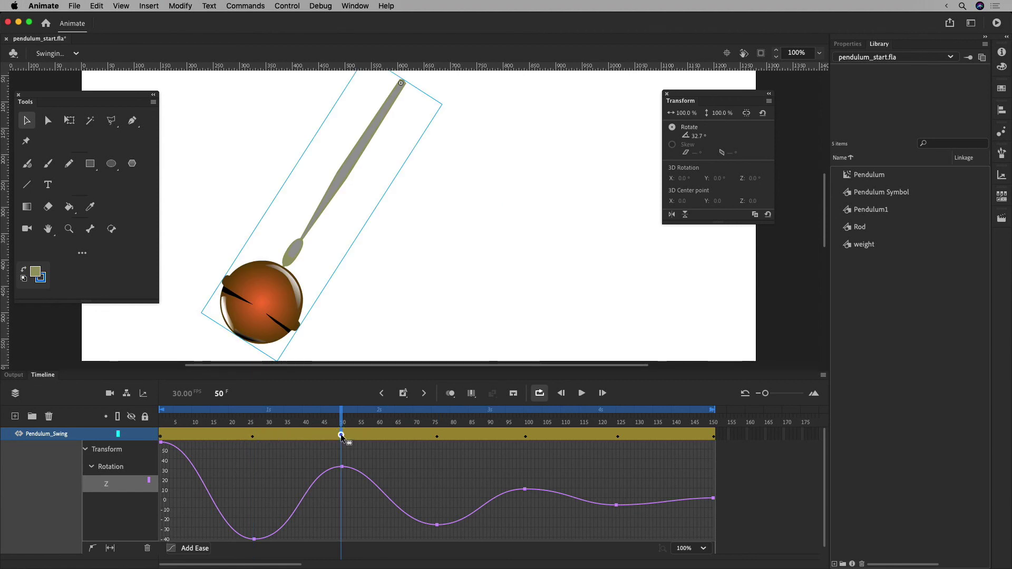
left_click_drag(348, 435, 348, 436)
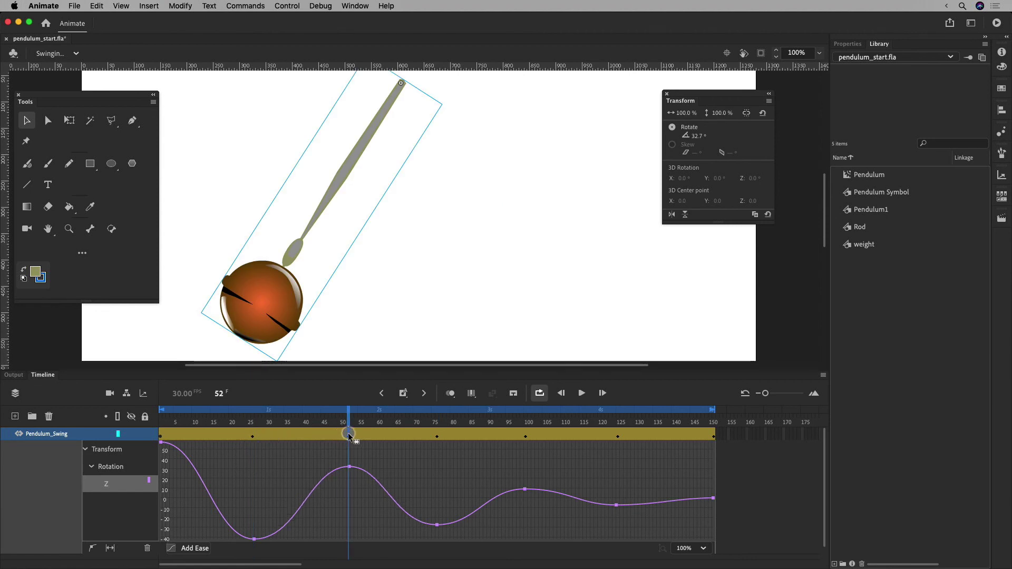
left_click(436, 434)
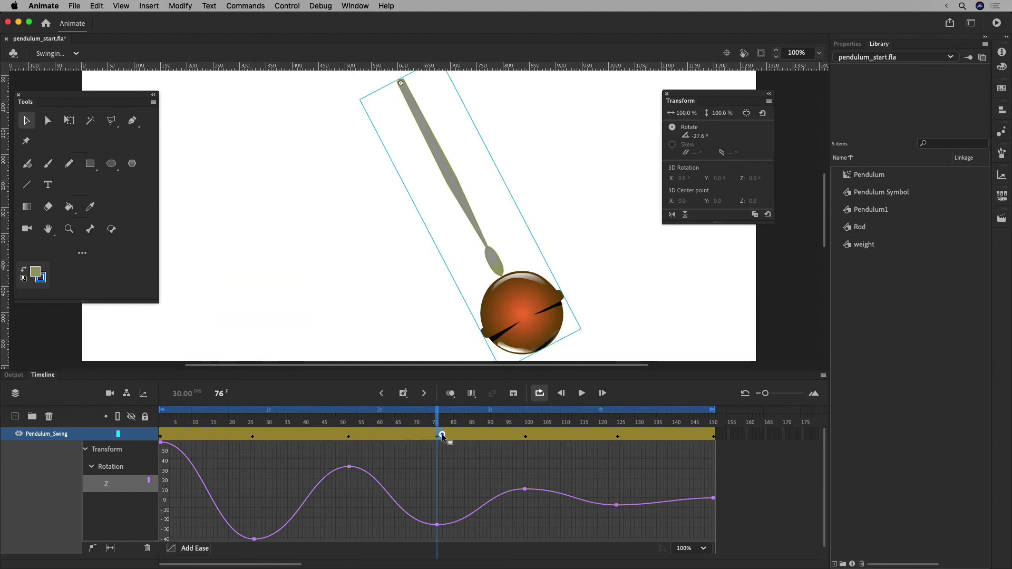
left_click(448, 435)
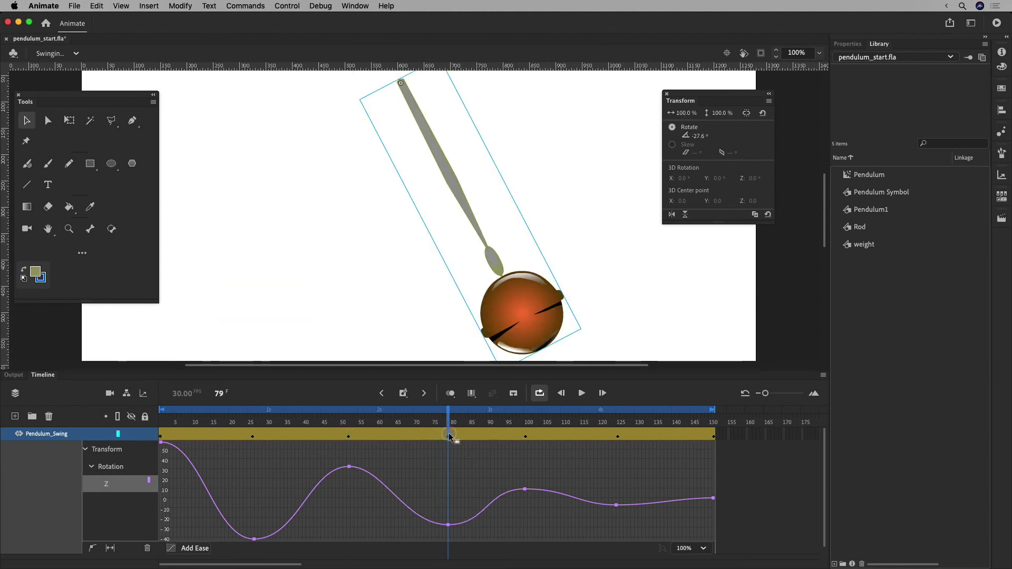
Move the frame 100 keyframe to about frame 104 and the frame 125 keyframe to frame 130 on the tween span
left_click(525, 435)
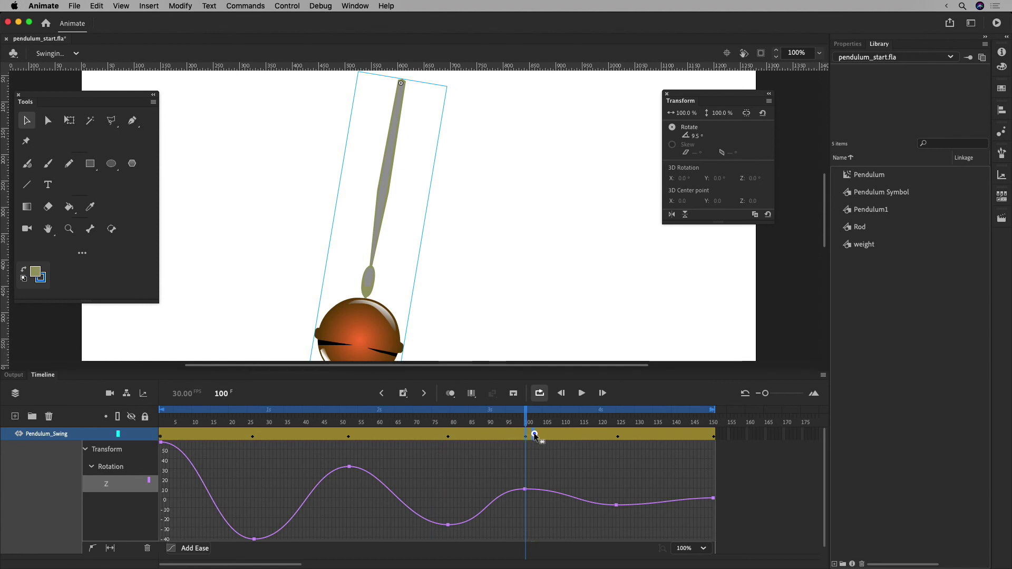
left_click_drag(537, 434, 539, 432)
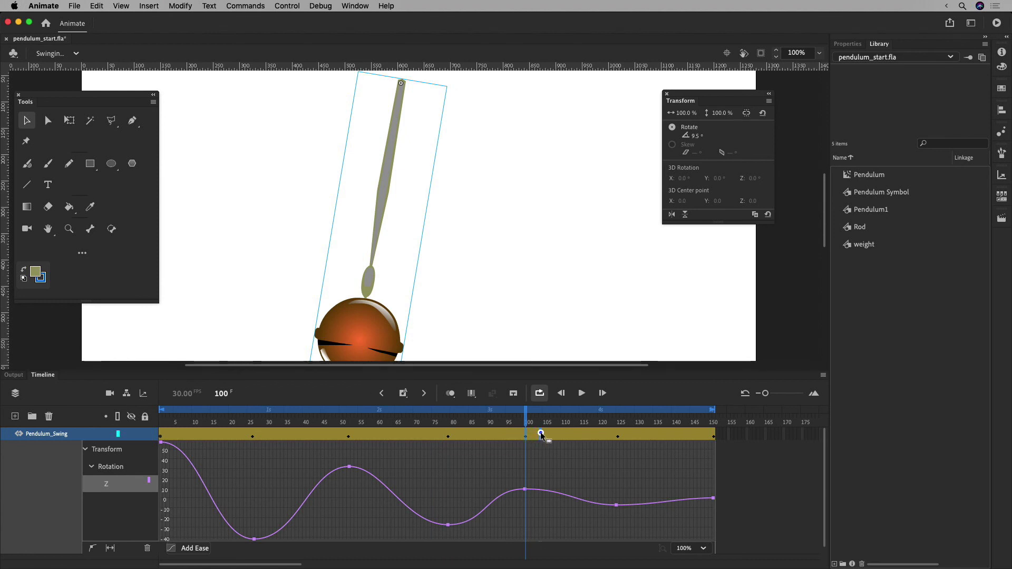
left_click(617, 433)
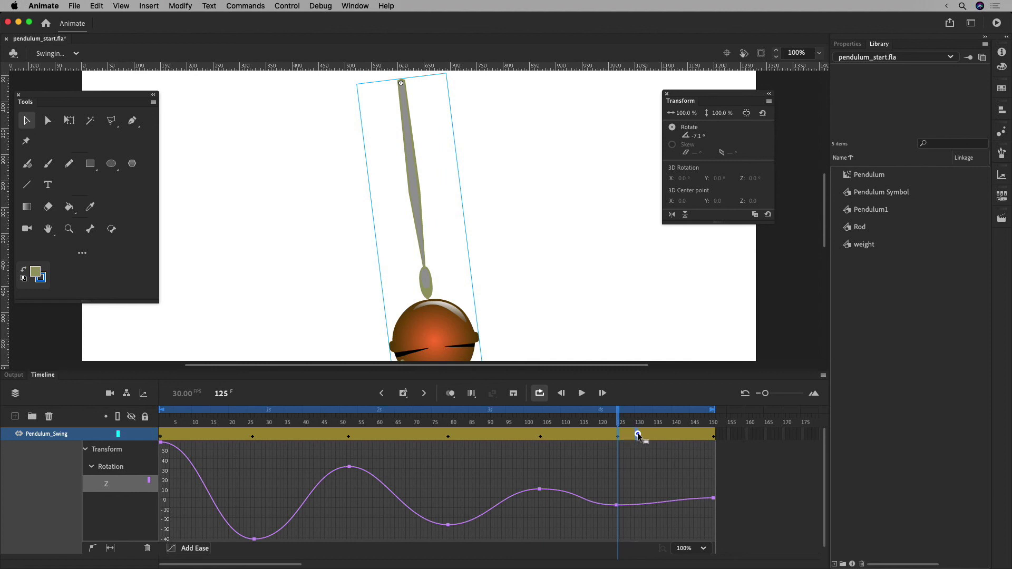
left_click_drag(638, 434, 637, 433)
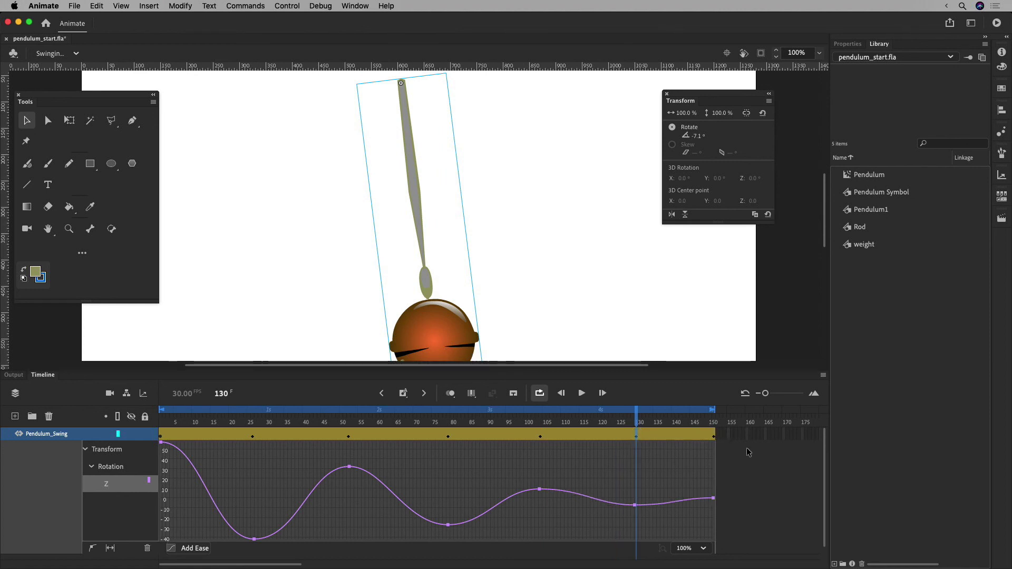
Extend the Pendulum_Swing tween span to frame 157 and move its final keyframe from frame 151 to frame 157
left_click(717, 435)
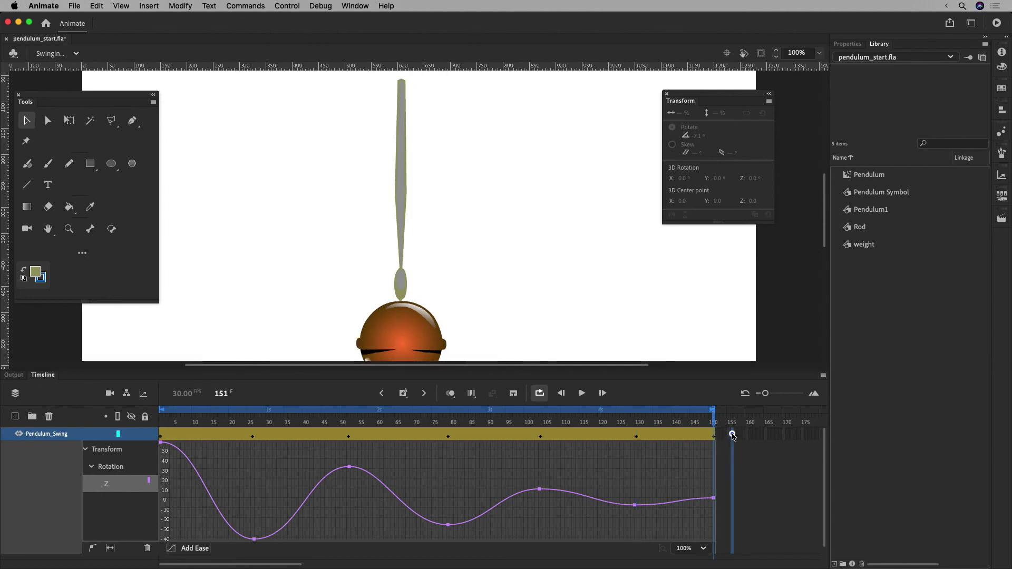
left_click(736, 434)
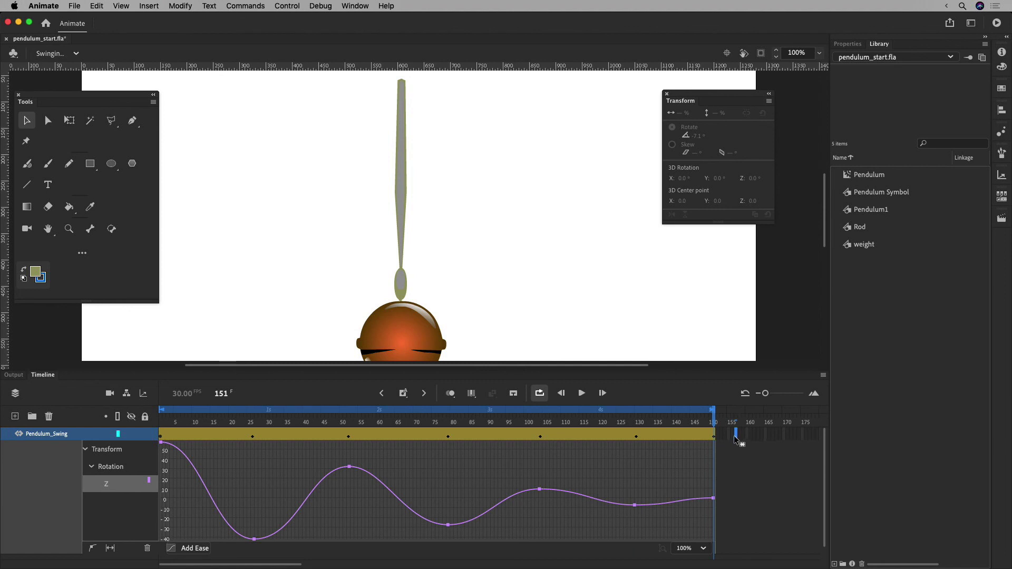
right_click(735, 435)
left_click(779, 327)
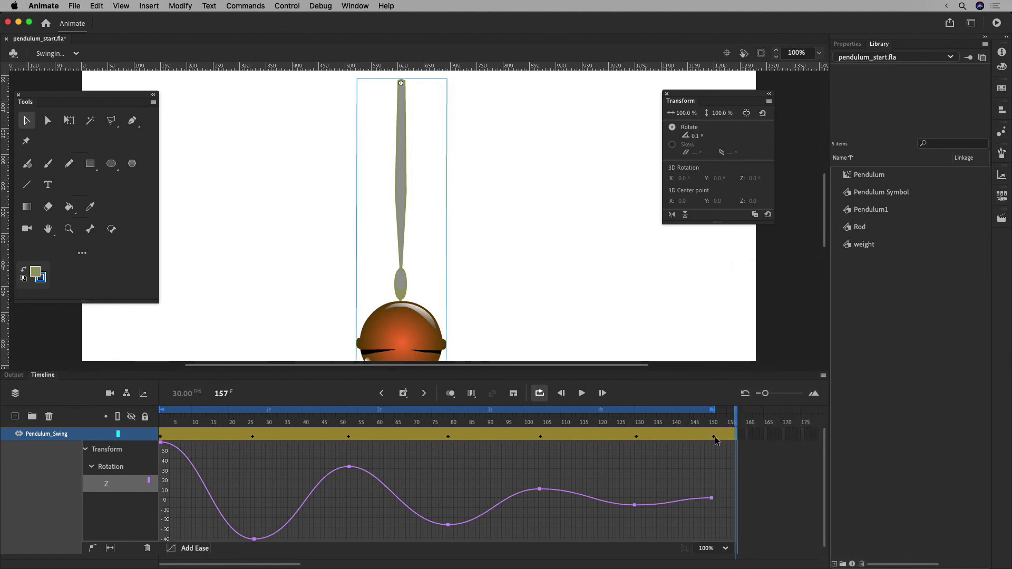
left_click(728, 435)
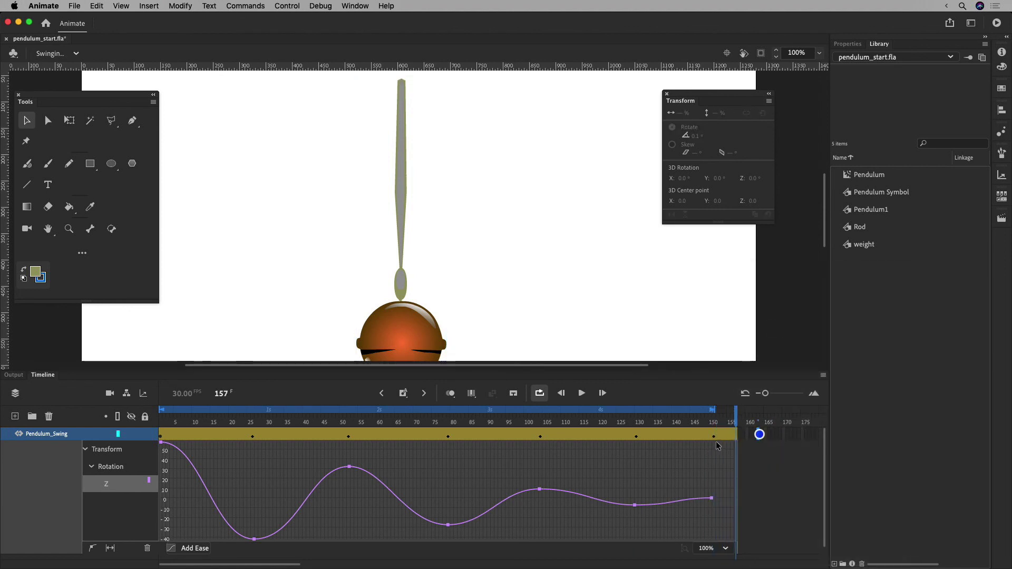
left_click(713, 435)
left_click_drag(713, 436, 736, 436)
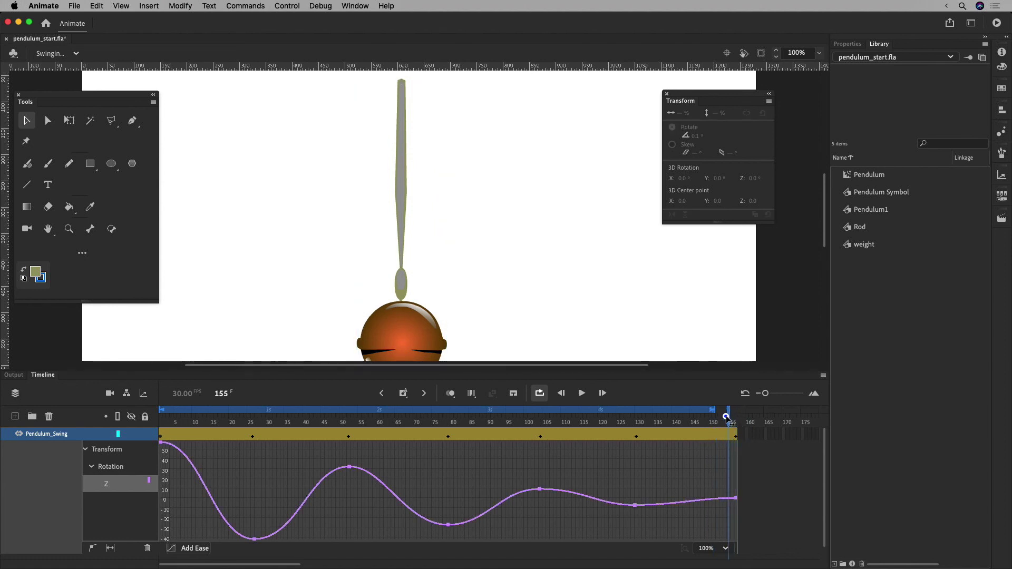
Turn off loop playback and play the retimed swing from frame 1 through frame 157
left_click(739, 415)
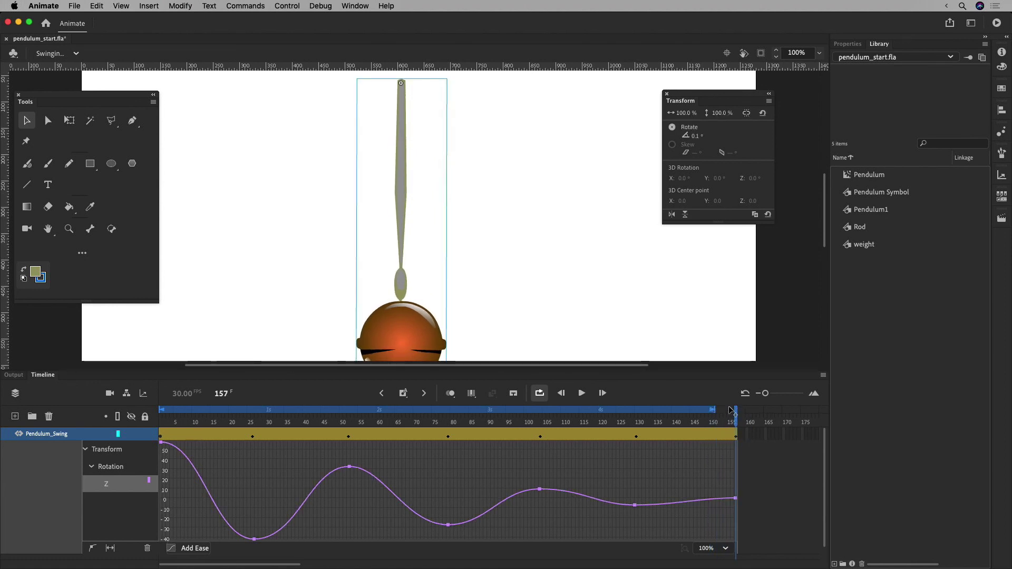
left_click(539, 393)
left_click_drag(737, 419, 148, 432)
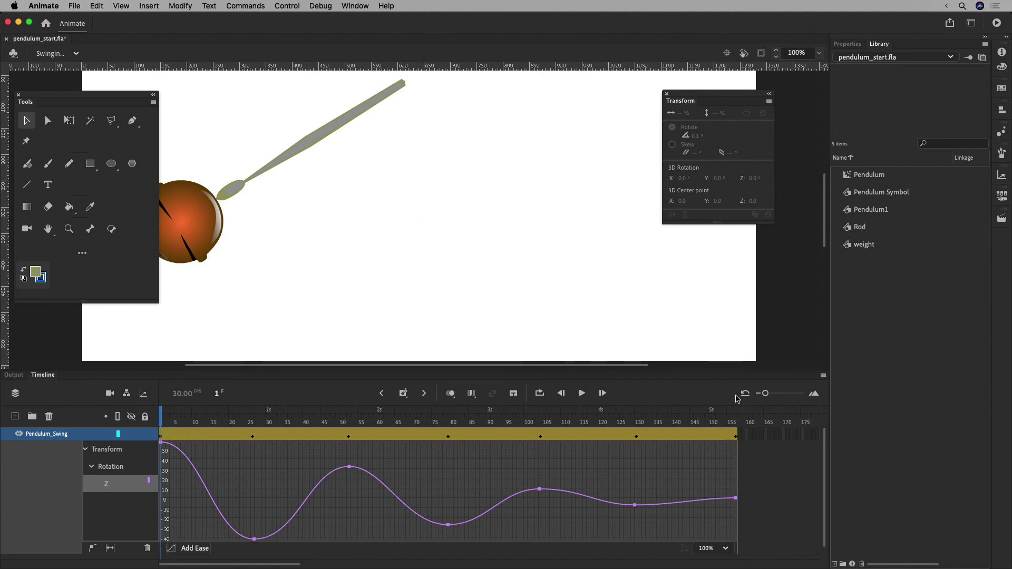
mouse_move(729, 422)
left_mouse_down()
mouse_move(719, 419)
mouse_move(739, 421)
left_mouse_up()
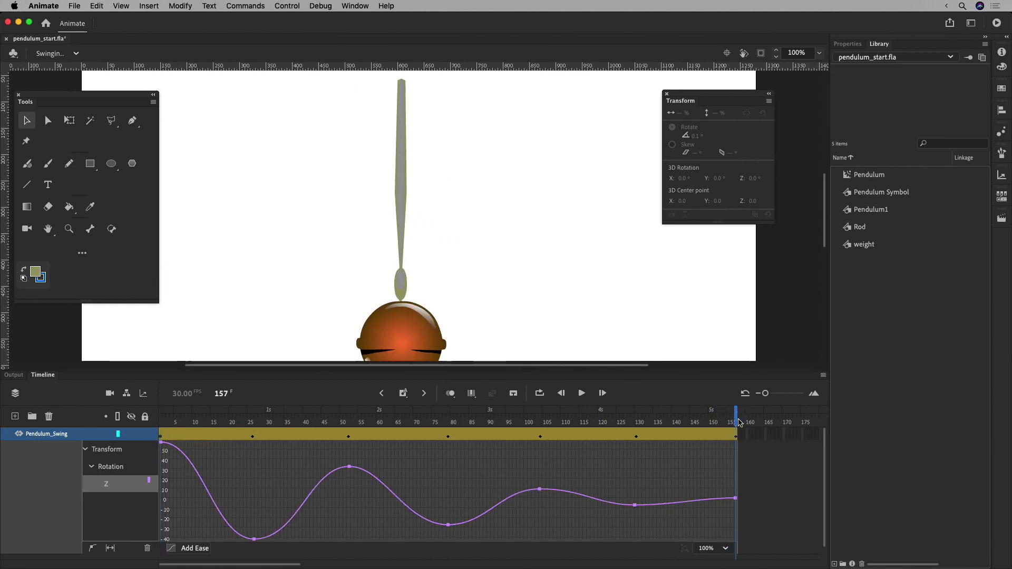
left_click(176, 427)
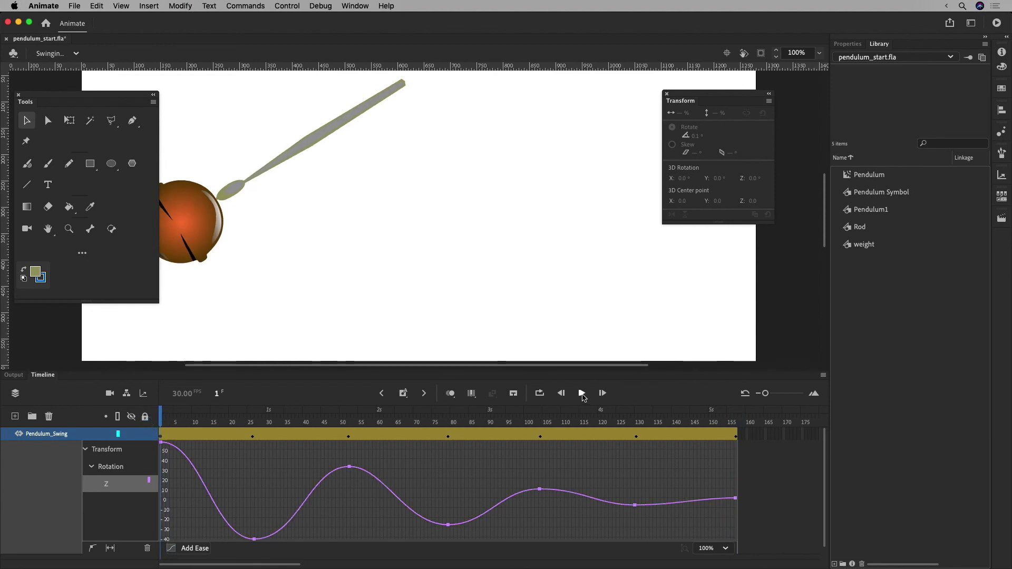
left_click(581, 393)
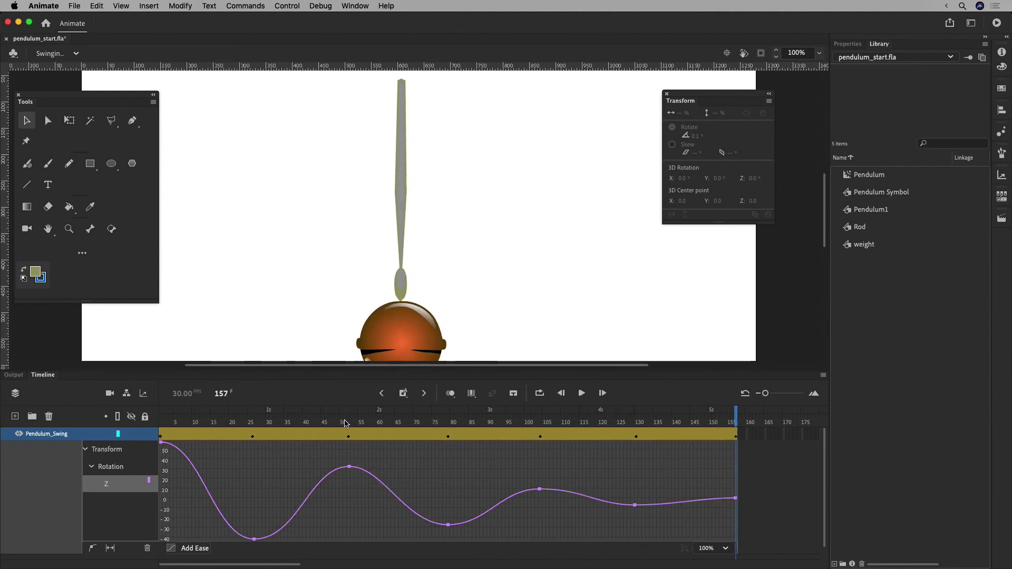
Check the pendulum's pose at frames 26 and 52, and play the swing, pausing it at frame 139
left_click(253, 422)
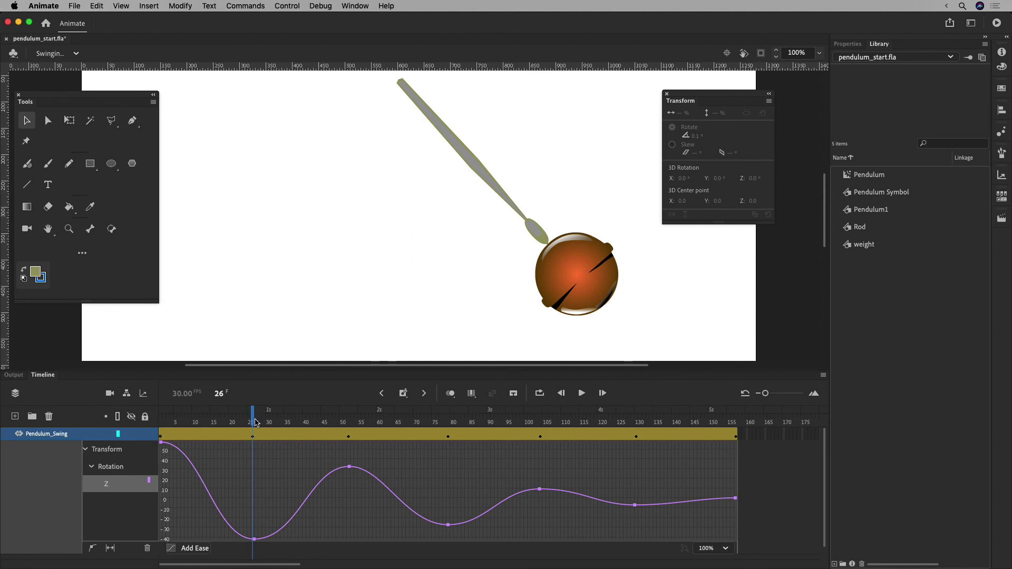
left_click(348, 422)
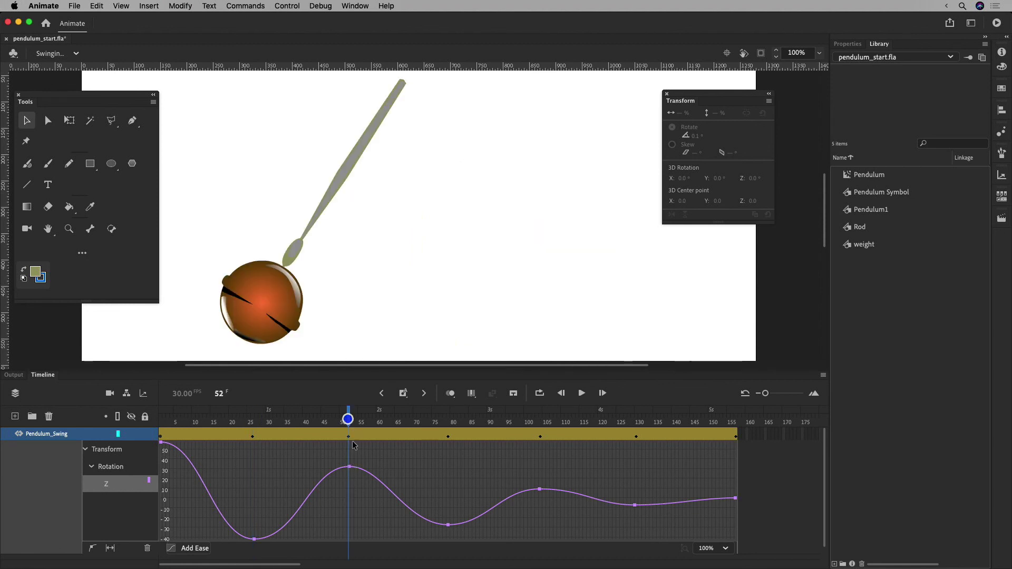
left_click(349, 436)
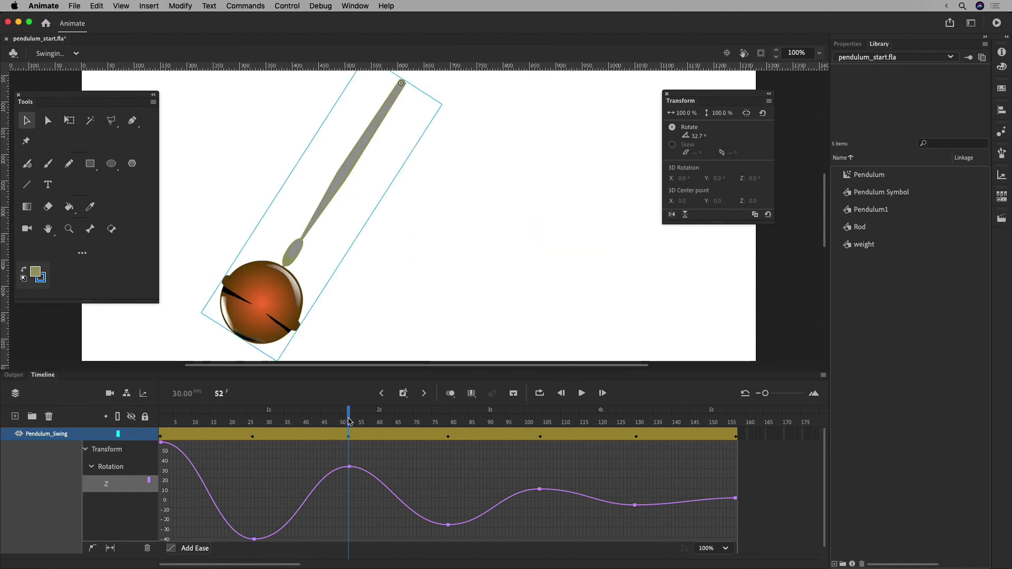
key("Return")
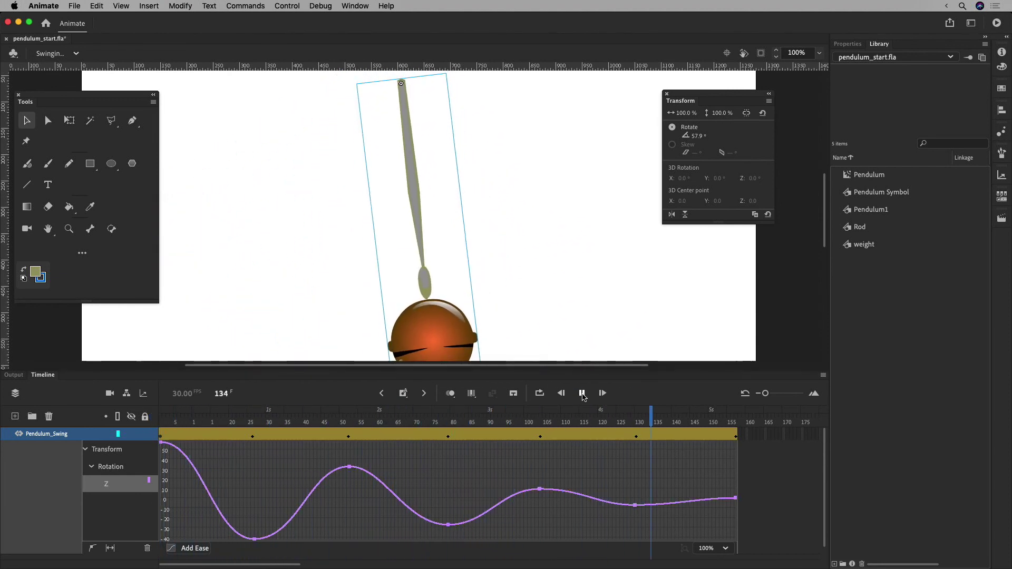
left_click(581, 393)
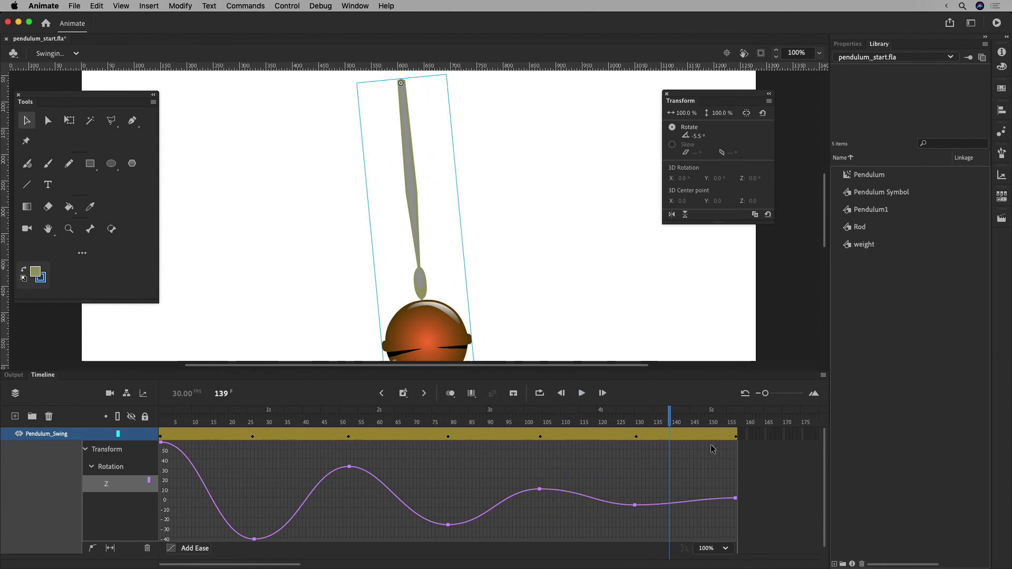
Step through the keyframes from frame 26 to frame 130 to compare the pendulum's pose and spacing at each one
left_click(253, 434)
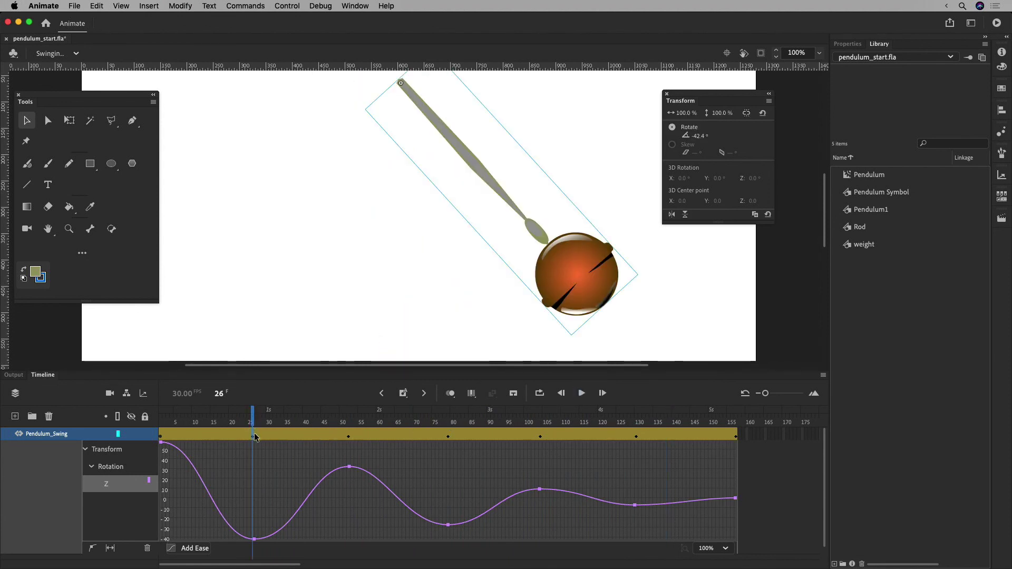
left_click(348, 436)
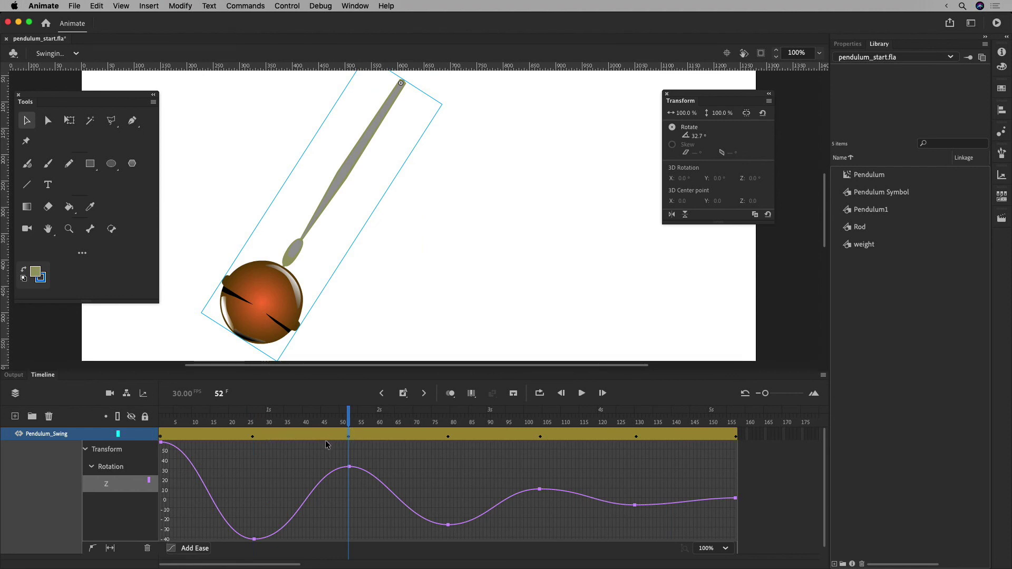
left_click(447, 437)
left_click(253, 436)
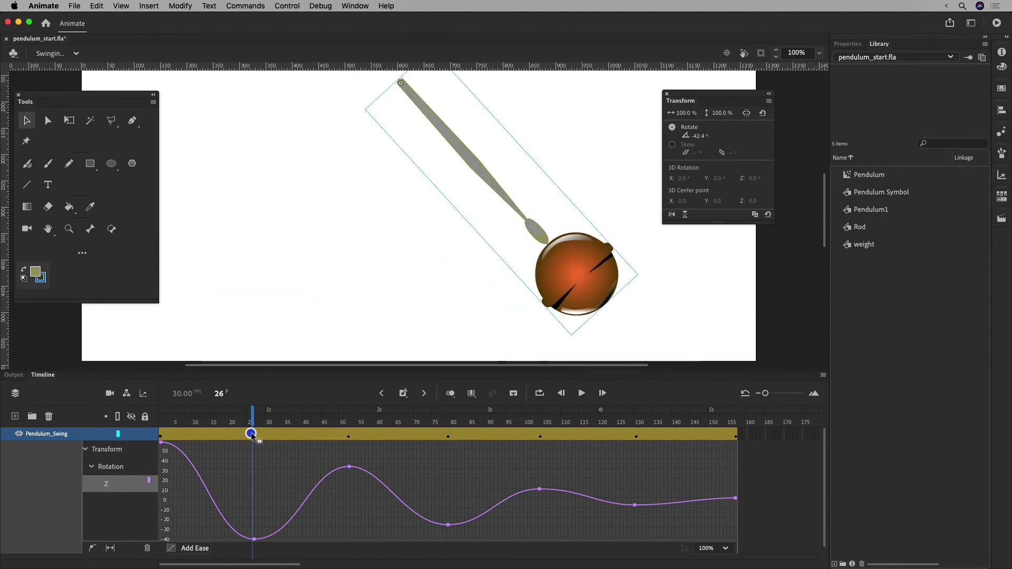
left_click(347, 434)
left_click(447, 436)
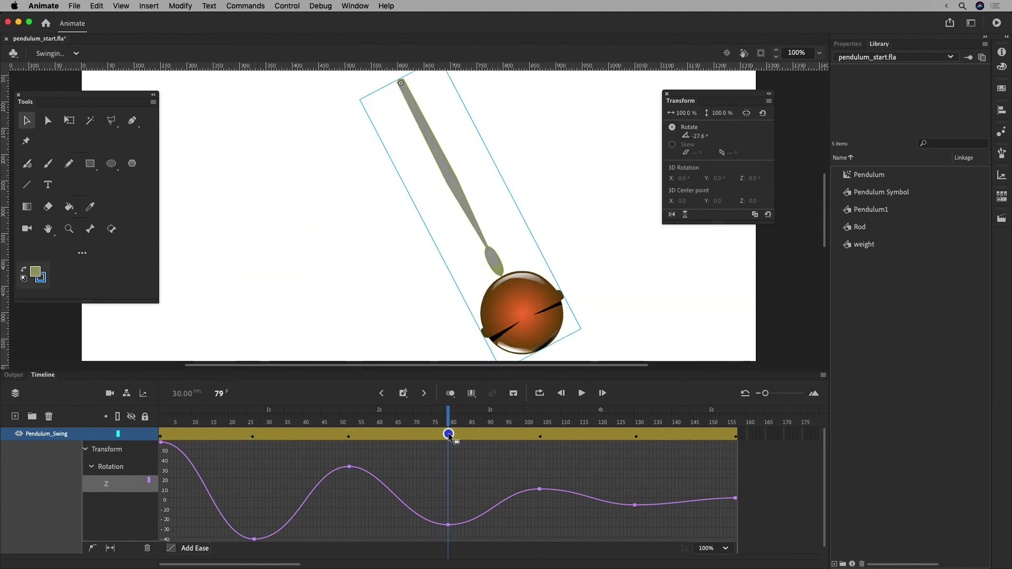
left_click(540, 436)
left_click(637, 436)
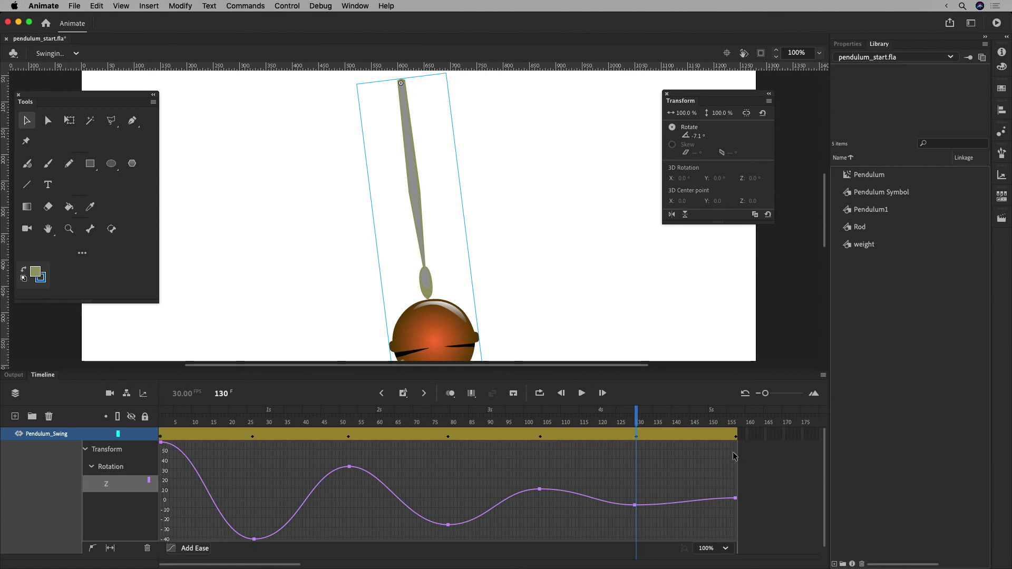
Return the playhead to frame 1 and play the whole decaying swing twice
left_click_drag(638, 423, 185, 422)
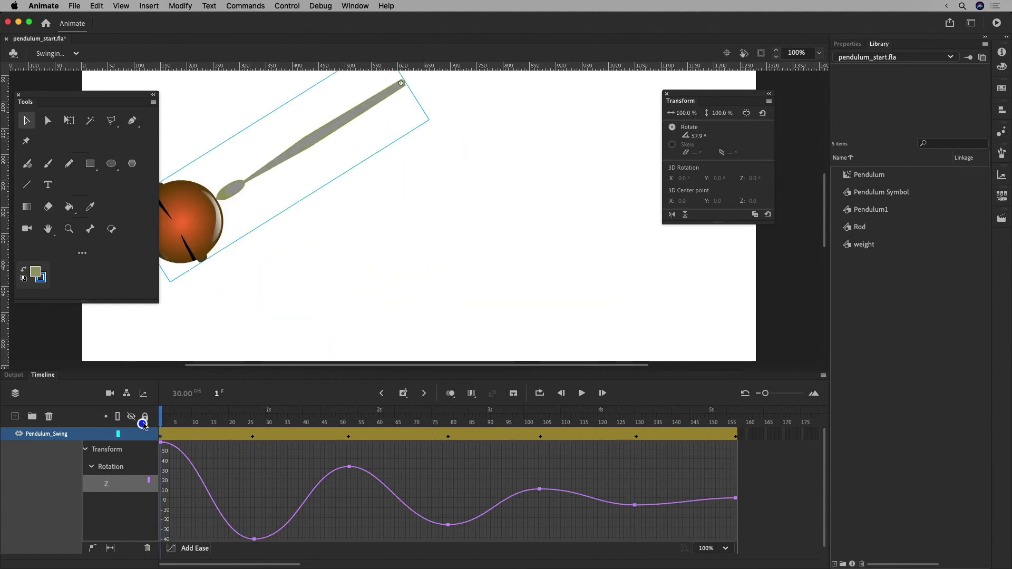
left_click(582, 393)
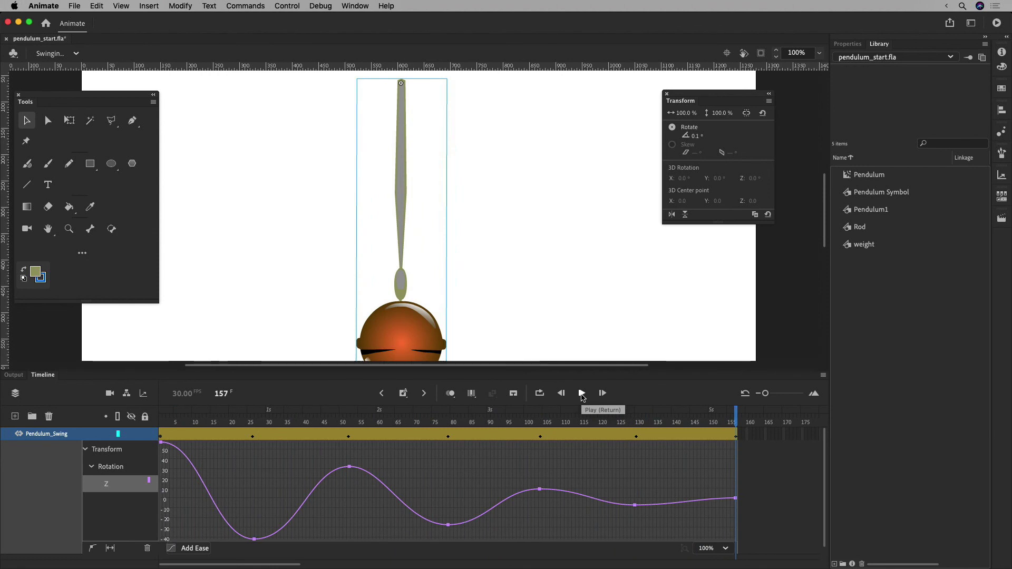
left_click(582, 393)
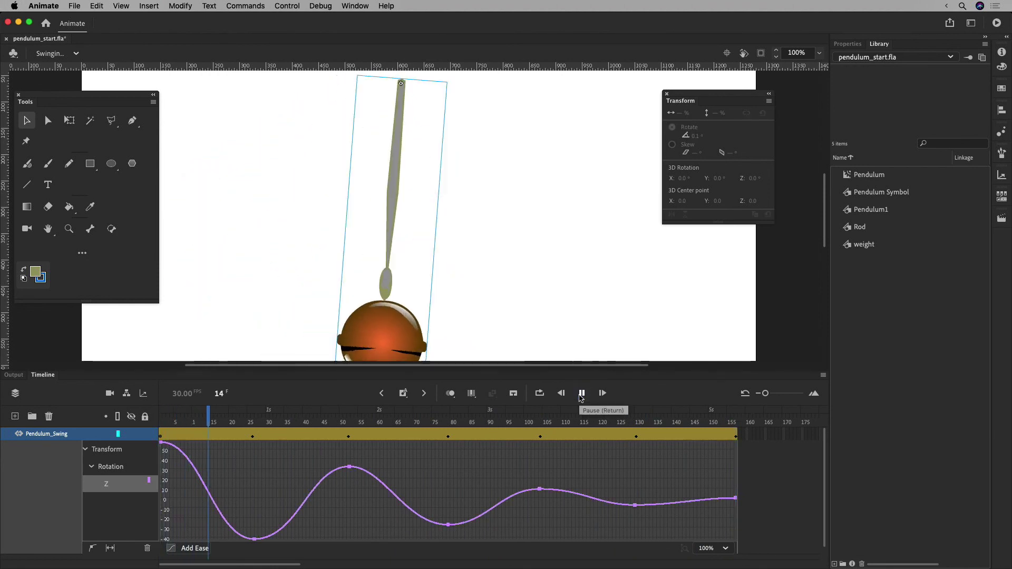